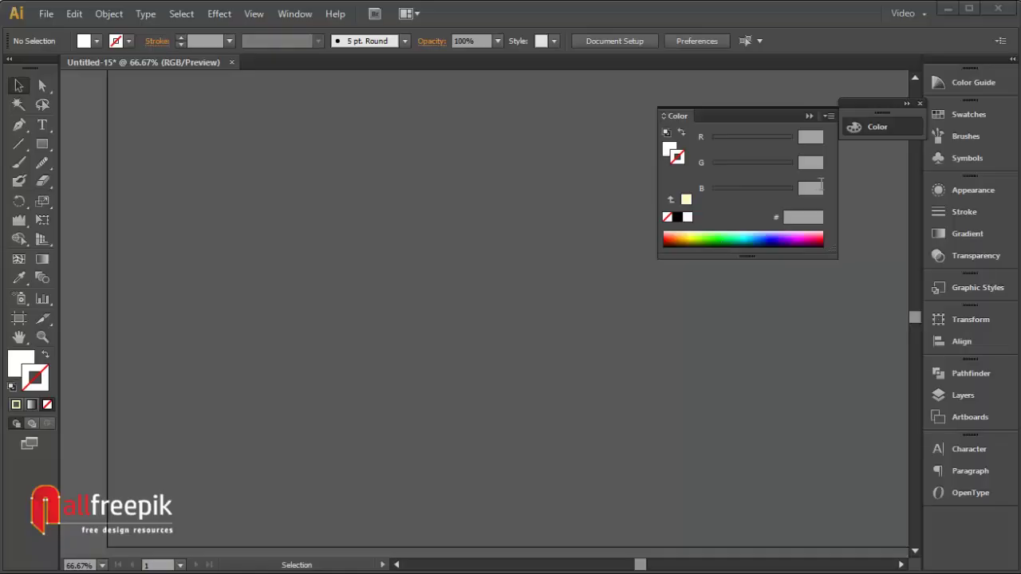
# - Collapse the Color panel to its icon and switch to the Pen tool
pyautogui.click(912, 135)
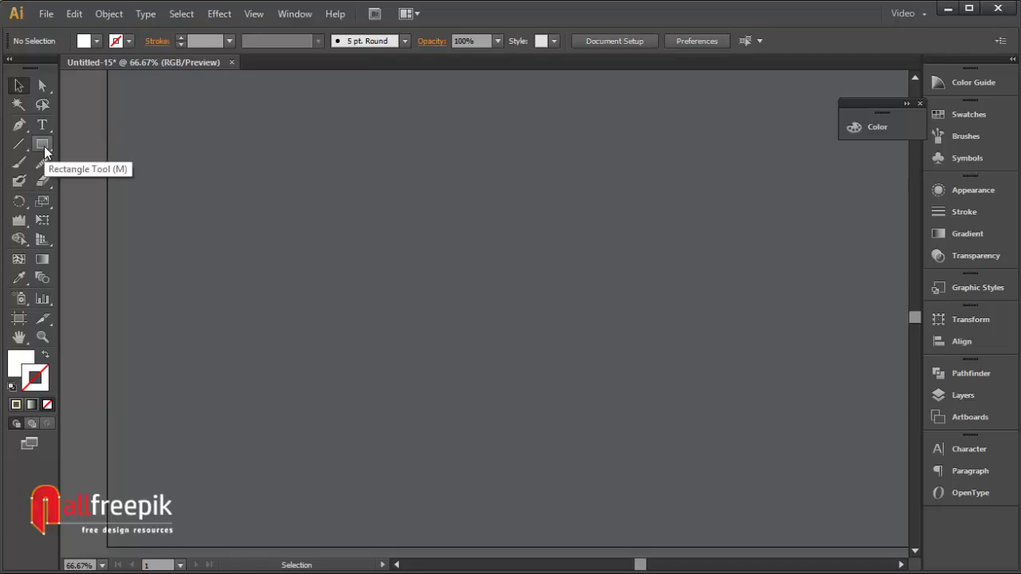
pyautogui.click(19, 125)
# - Place the four corners of a square outline, with the fill removed
pyautogui.click(235, 406)
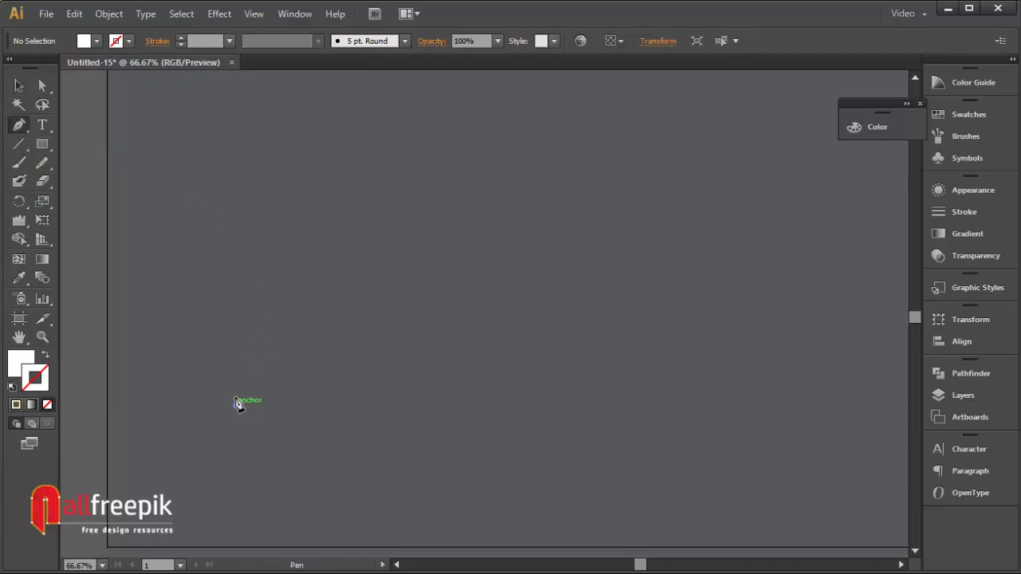
pyautogui.click(234, 172)
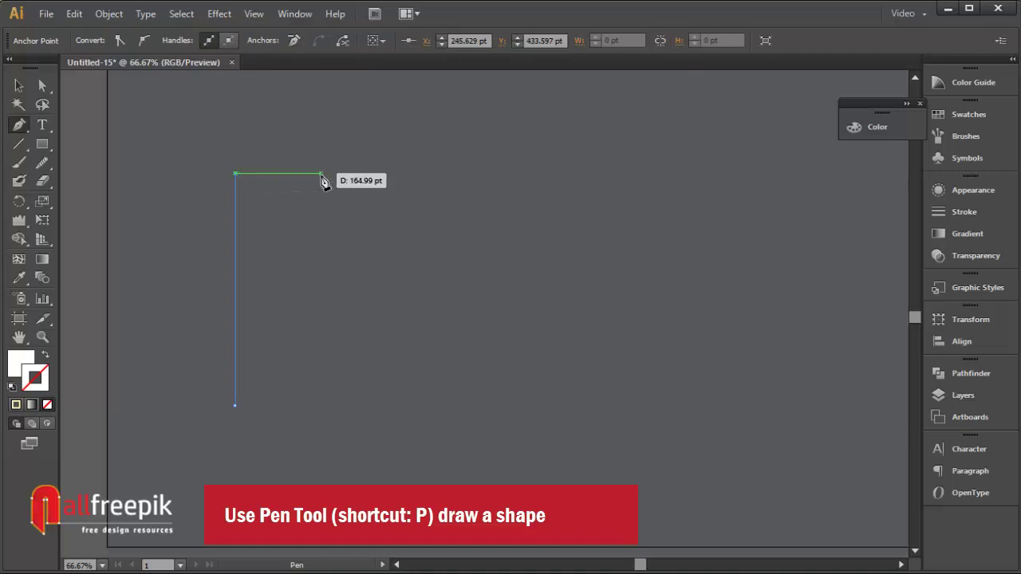
pyautogui.click(477, 173)
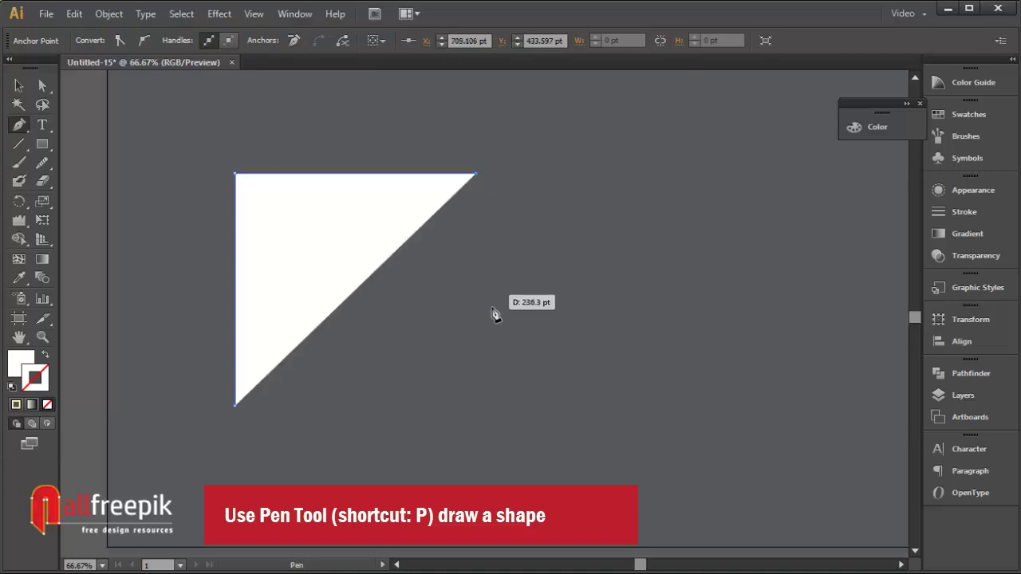
pyautogui.click(45, 355)
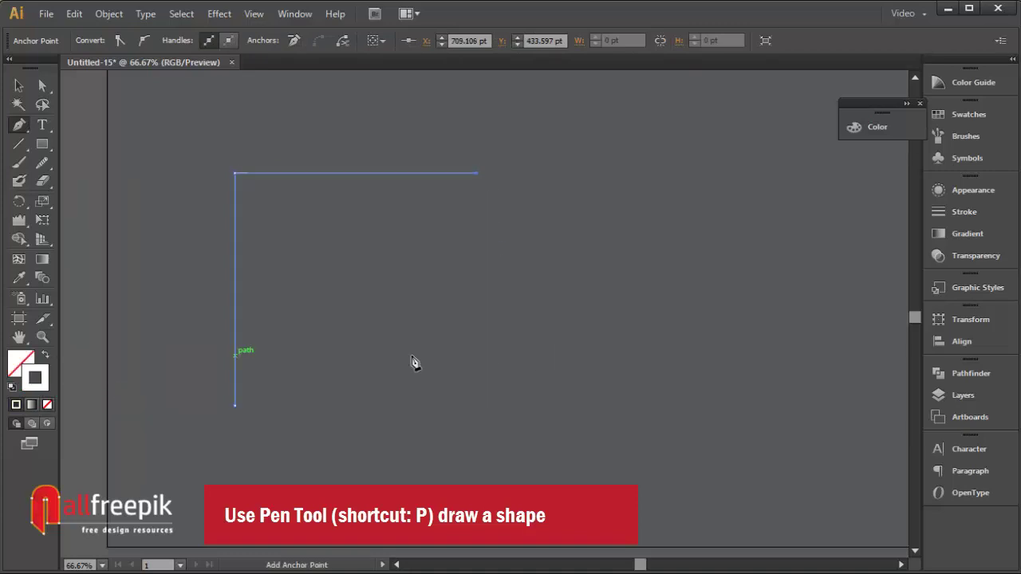
pyautogui.click(472, 406)
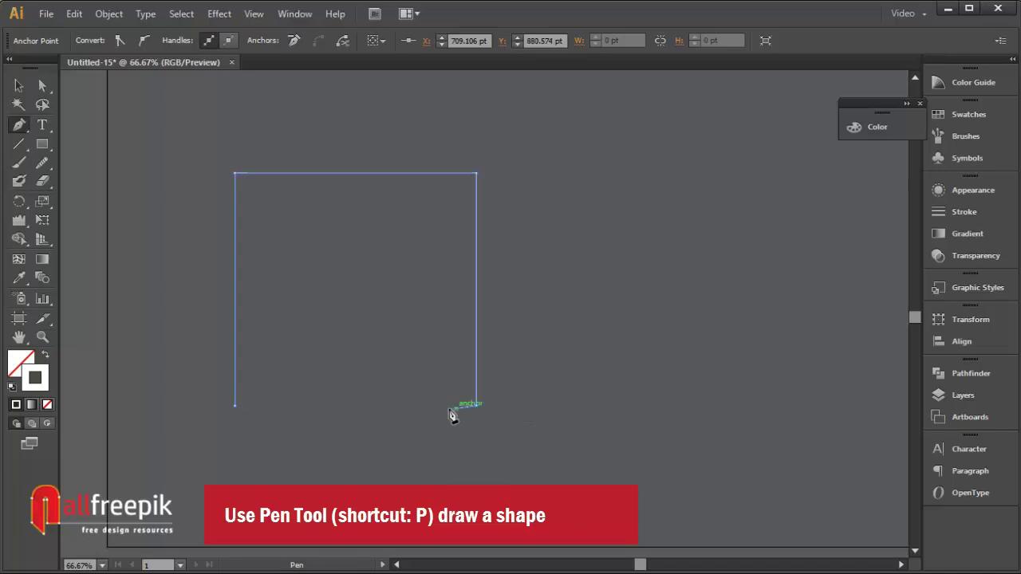
# - Zigzag the bottom edge leftward and close the path at the bottom-left corner
pyautogui.click(450, 410)
pyautogui.click(436, 405)
pyautogui.click(423, 405)
pyautogui.click(409, 411)
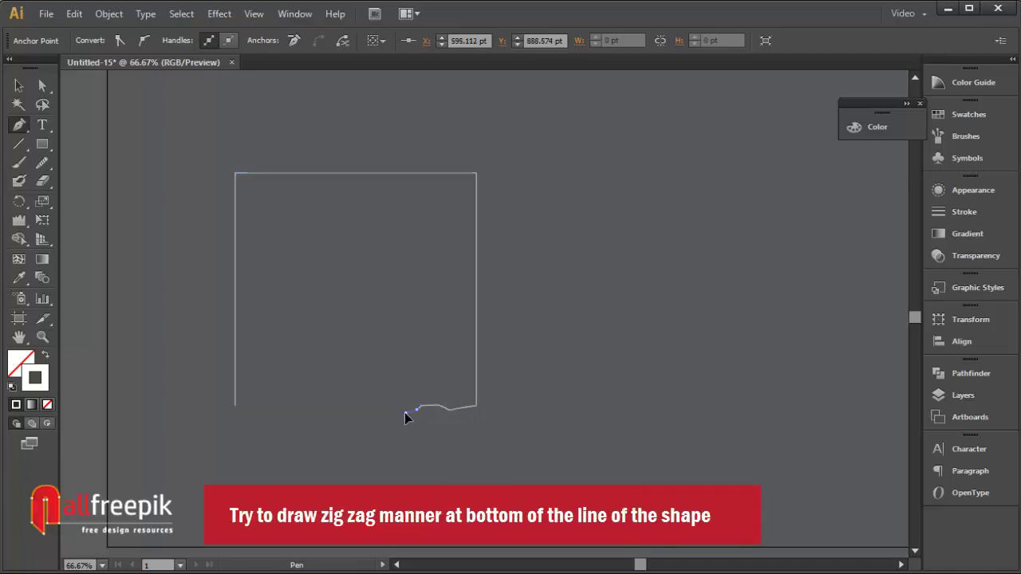
pyautogui.click(390, 420)
pyautogui.keyDown('ctrl'); pyautogui.click(373, 419); pyautogui.keyUp('ctrl')
pyautogui.click(378, 418)
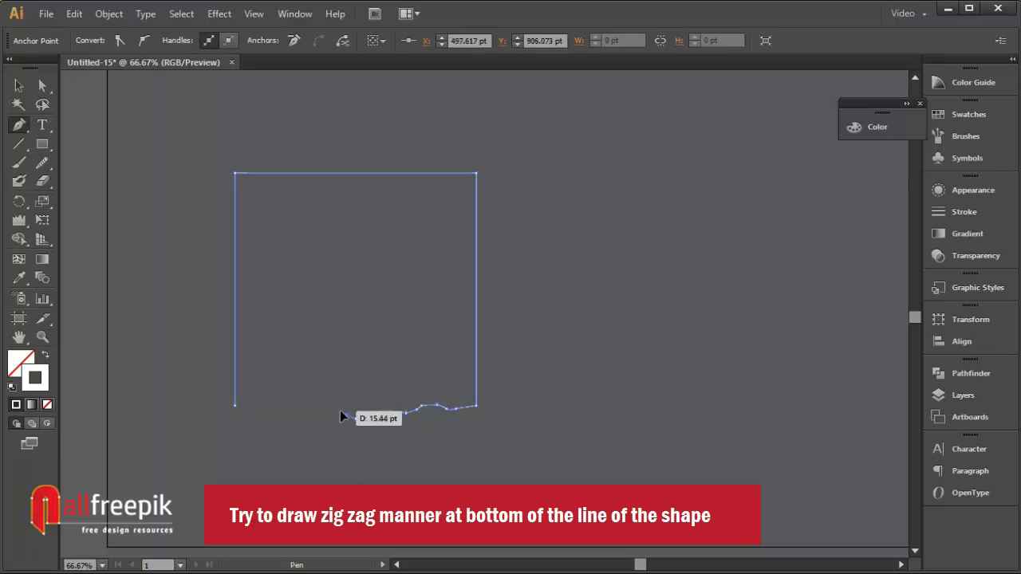
pyautogui.click(339, 411)
pyautogui.click(331, 406)
pyautogui.click(315, 410)
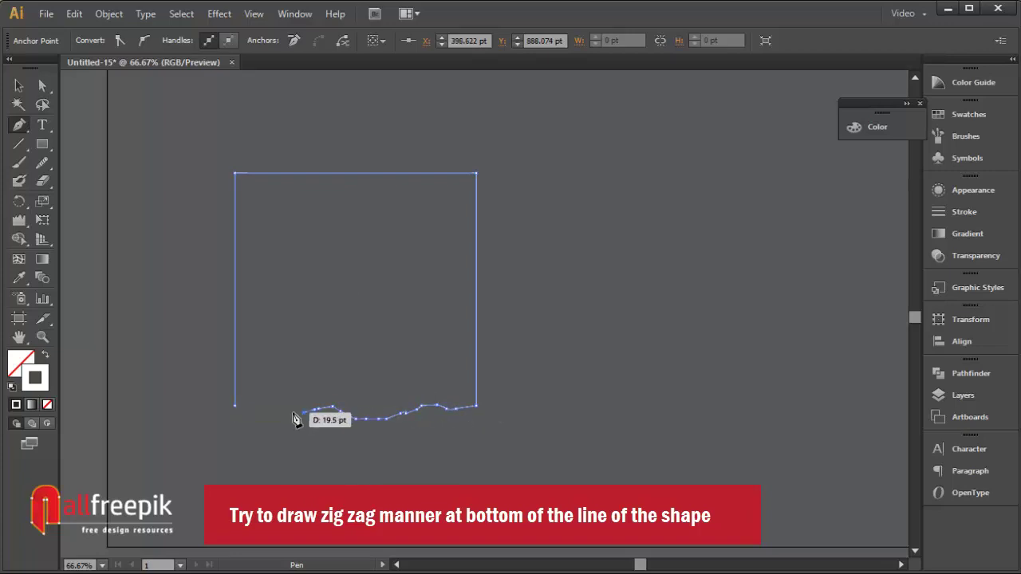
pyautogui.click(273, 405)
pyautogui.click(258, 404)
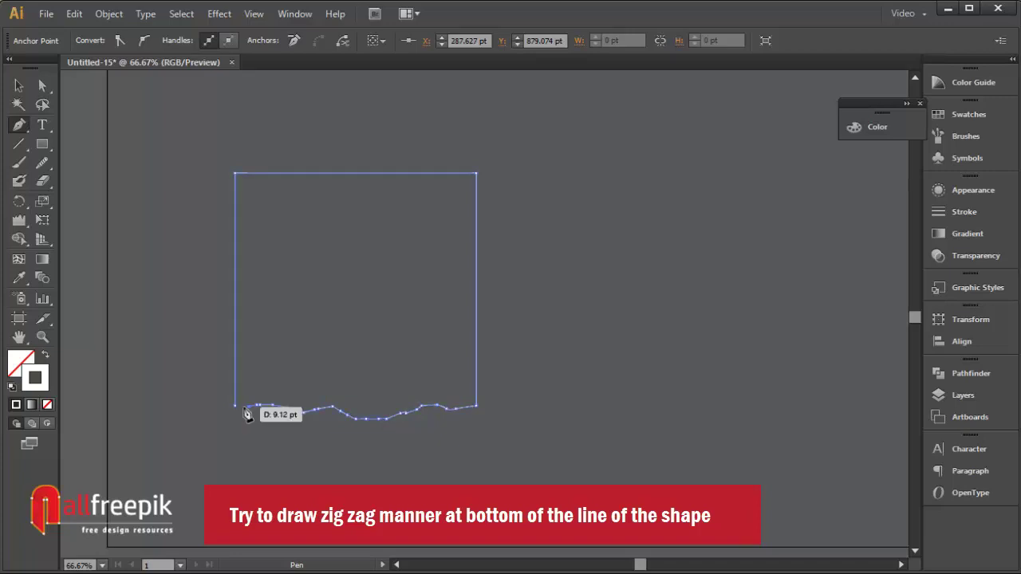
pyautogui.click(235, 406)
# - Widen the torn shape by dragging its right side outward
pyautogui.click(19, 85)
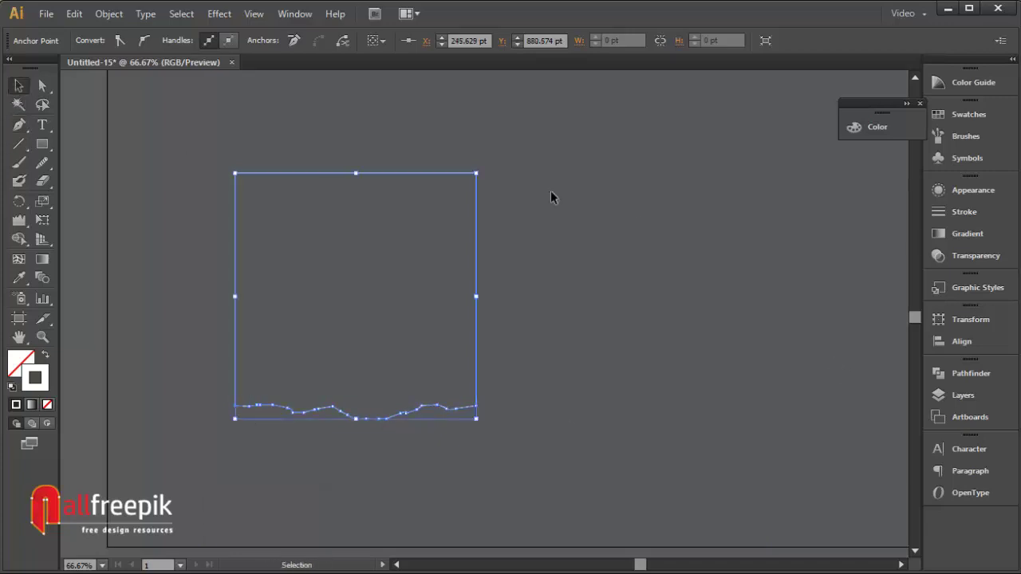
pyautogui.click(550, 190)
pyautogui.click(477, 297)
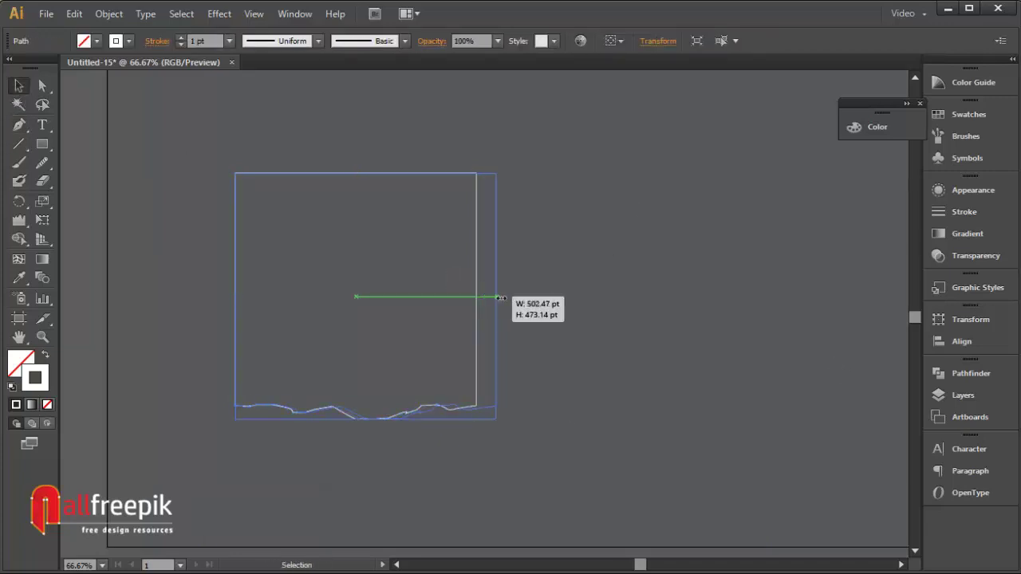
pyautogui.moveTo(477, 296); pyautogui.dragTo(510, 296)
pyautogui.click(615, 286)
pyautogui.moveTo(560, 182); pyautogui.dragTo(356, 215)
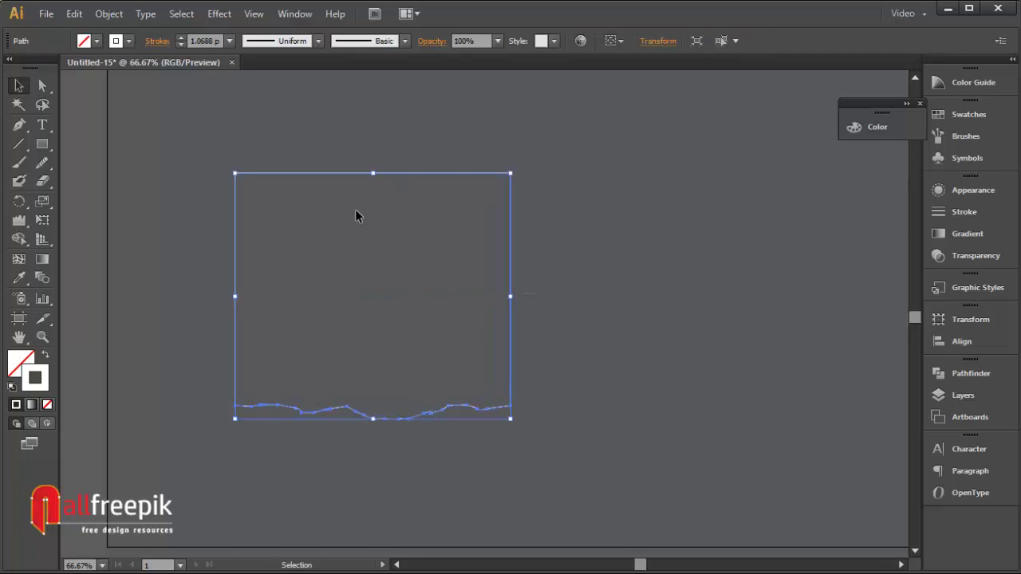
pyautogui.click(355, 131)
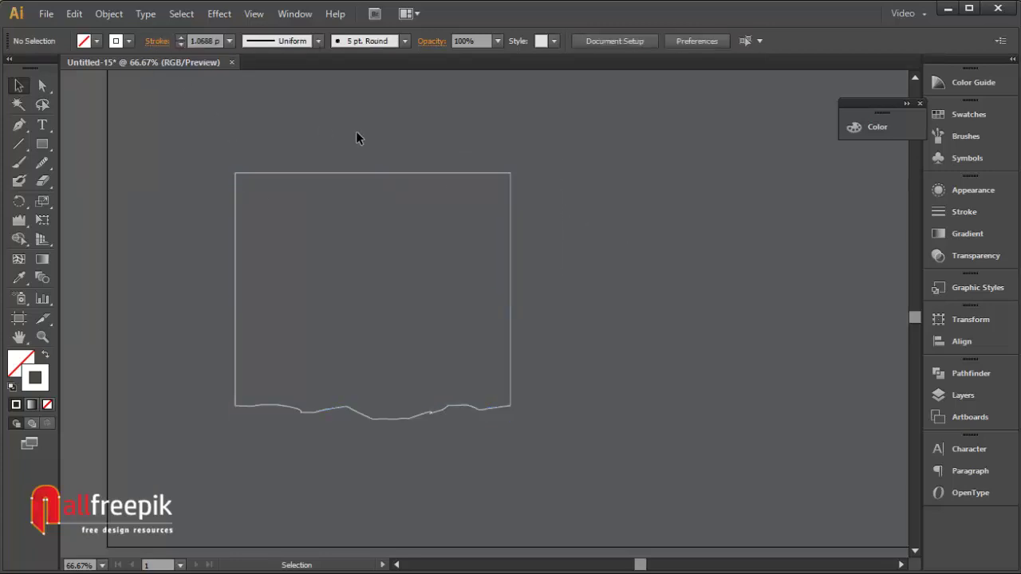
# - Paste a copy of the torn shape in front and move it up about 30 pt
pyautogui.click(371, 175)
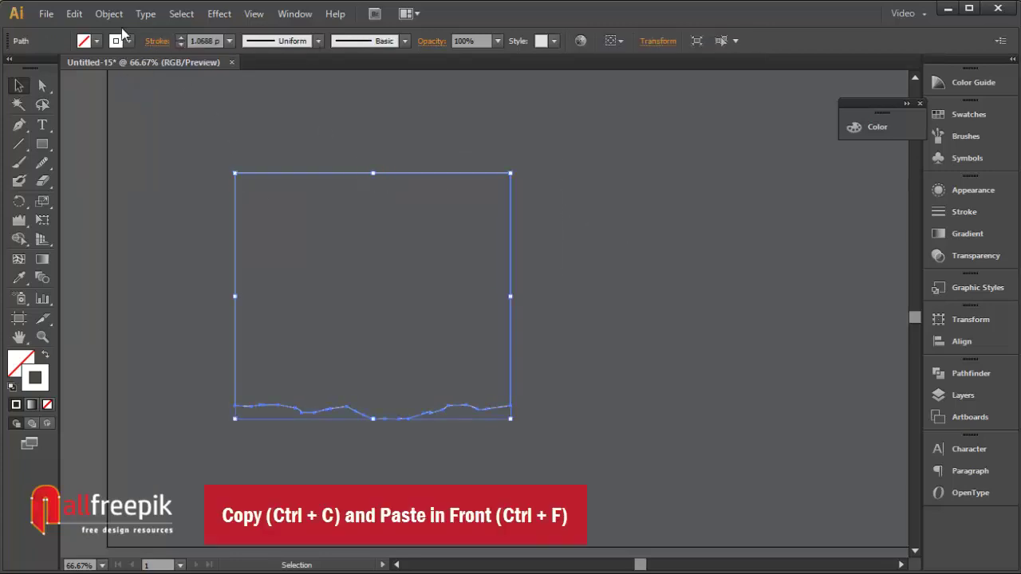
pyautogui.click(74, 14)
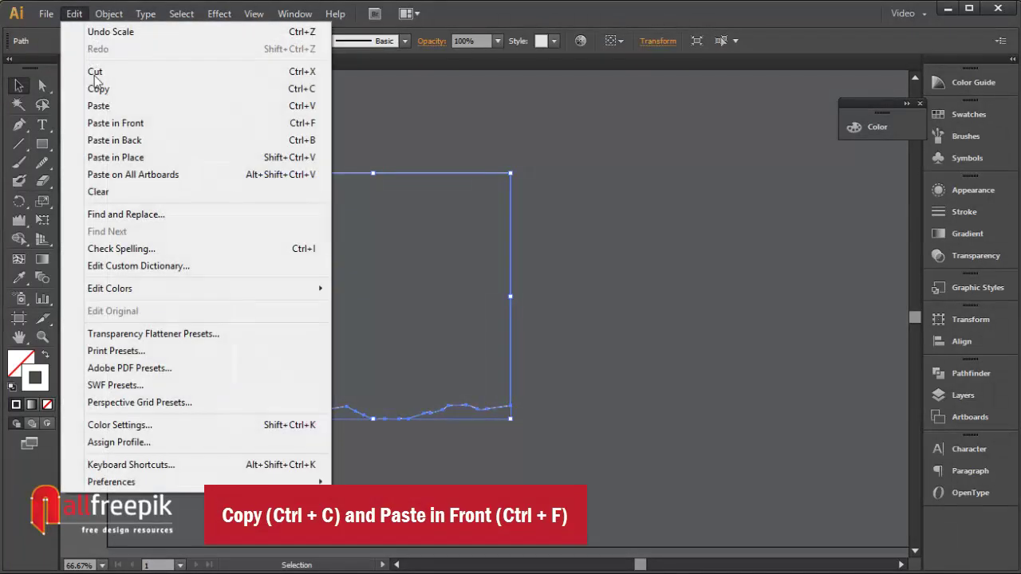
pyautogui.click(116, 124)
pyautogui.moveTo(408, 173); pyautogui.dragTo(407, 161)
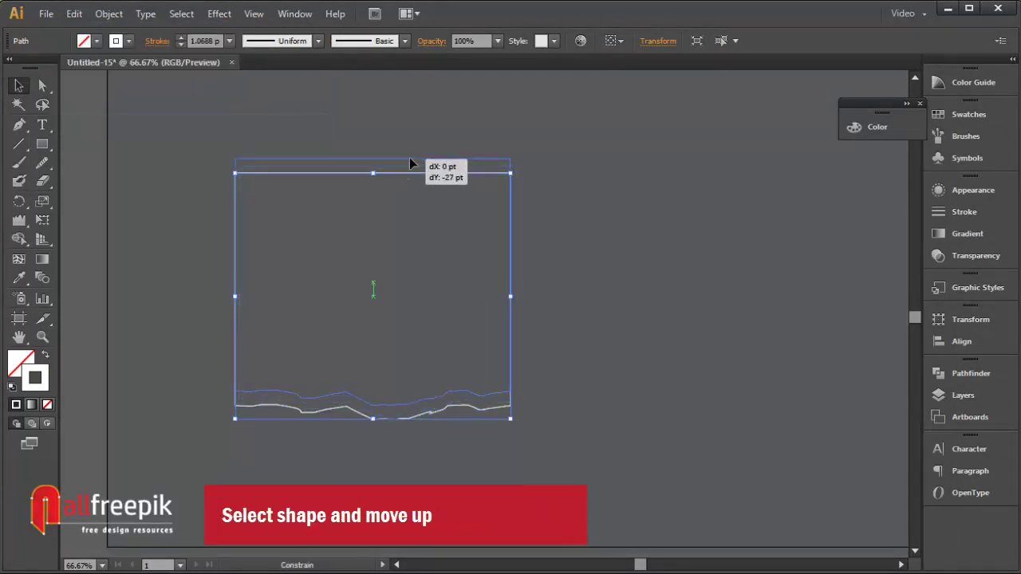
pyautogui.click(664, 245)
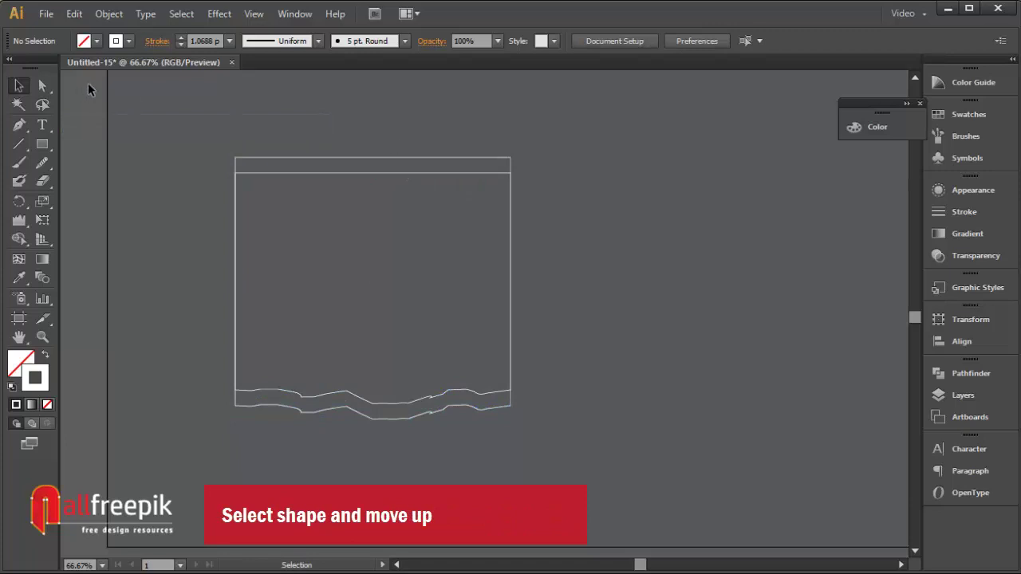
# - Raise the copy's top edge higher with the Direct Selection tool
pyautogui.click(43, 86)
pyautogui.moveTo(353, 172); pyautogui.dragTo(356, 158)
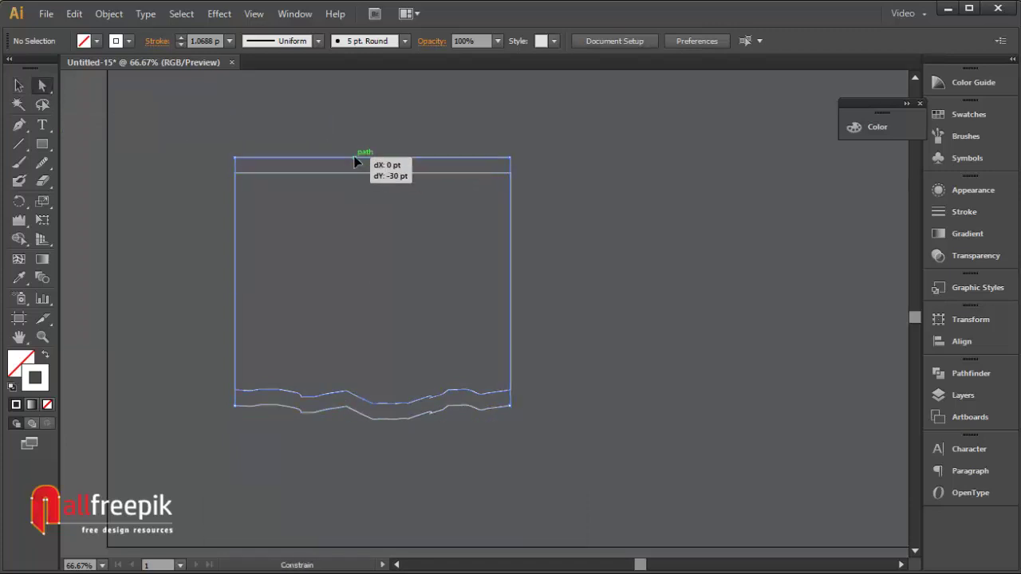
pyautogui.click(672, 169)
# - Drag upper-edge anchors into deeper dips and a raised peak, then select both torn paths
pyautogui.moveTo(173, 306); pyautogui.dragTo(679, 477)
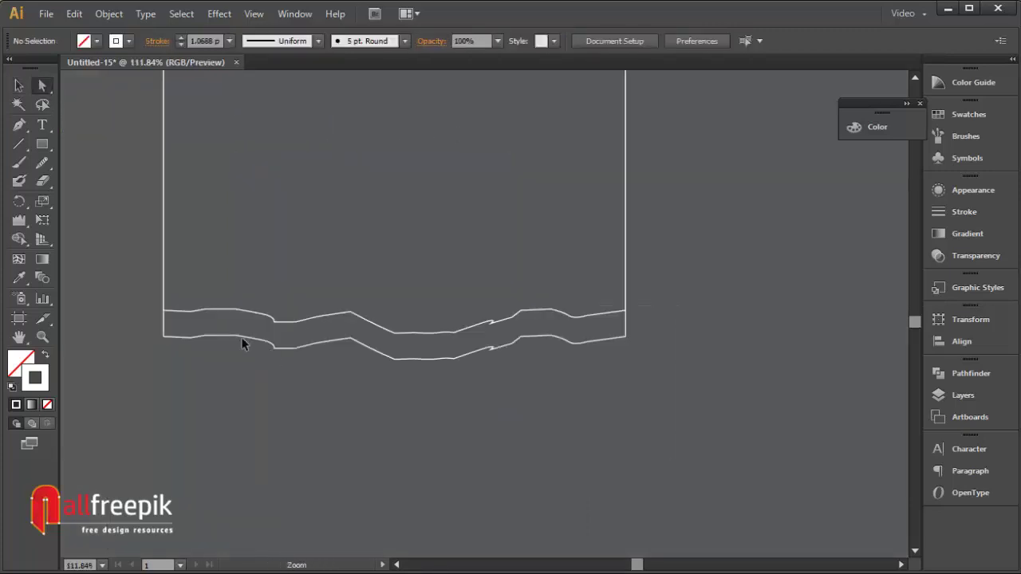
pyautogui.click(277, 323)
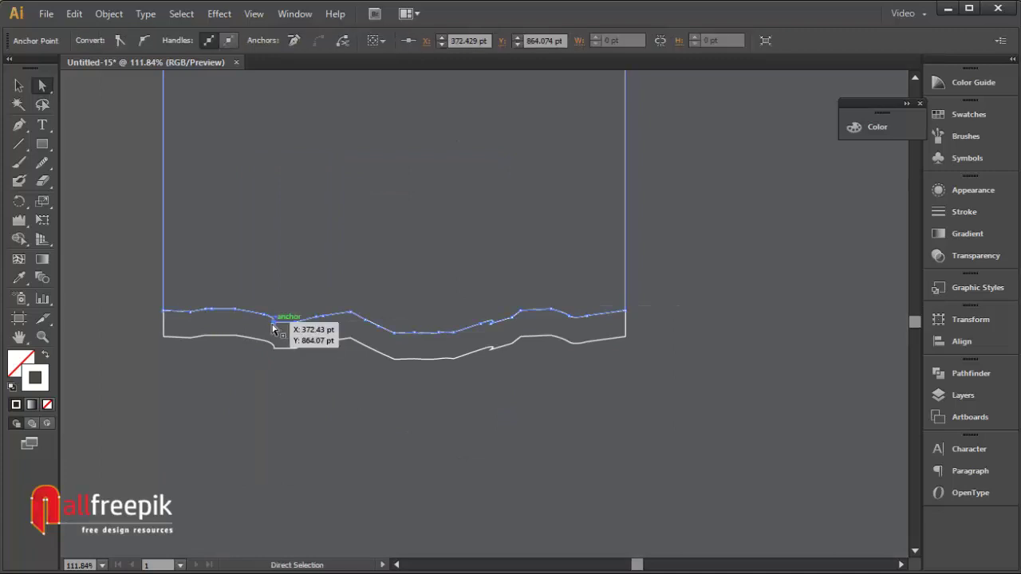
pyautogui.moveTo(191, 318)
pyautogui.mouseDown()
pyautogui.moveTo(191, 330)
pyautogui.moveTo(243, 316)
pyautogui.mouseUp()
pyautogui.moveTo(352, 316)
pyautogui.mouseDown()
pyautogui.moveTo(352, 331)
pyautogui.moveTo(394, 348)
pyautogui.mouseUp()
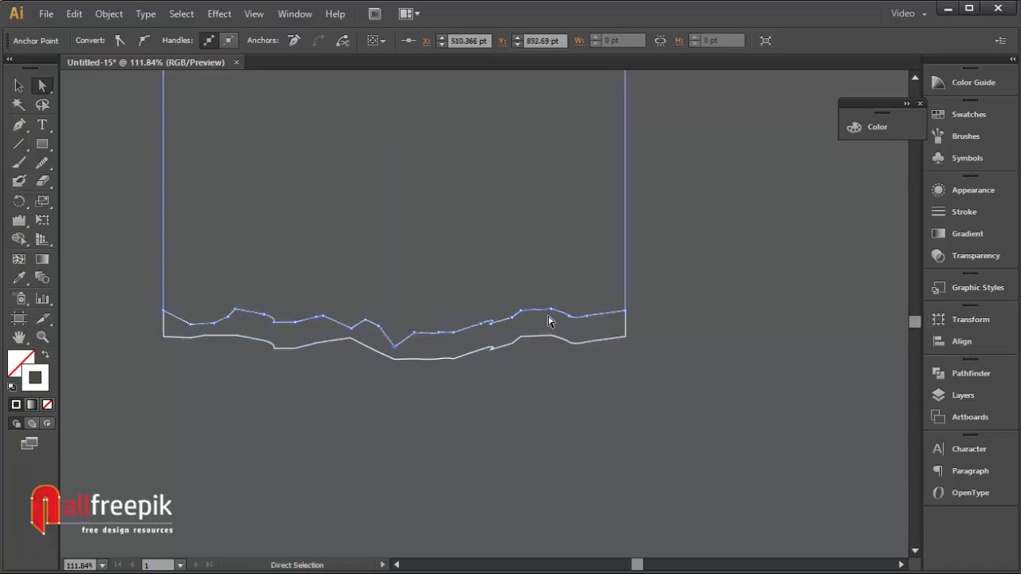
pyautogui.moveTo(520, 310)
pyautogui.mouseDown()
pyautogui.moveTo(522, 296)
pyautogui.moveTo(556, 298)
pyautogui.mouseUp()
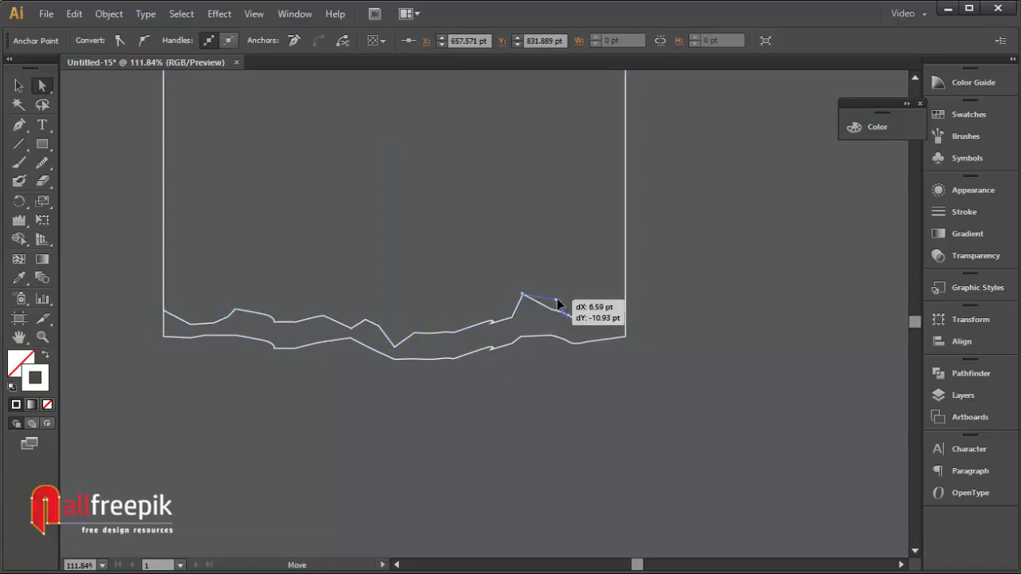
pyautogui.hotkey('ctrl', 'shift', 'a')
pyautogui.press('v')
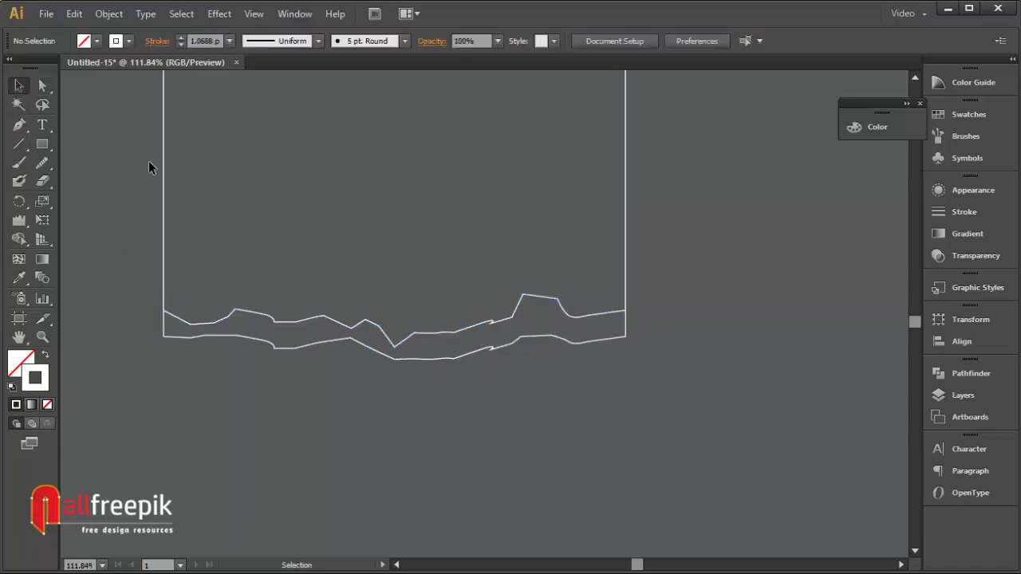
pyautogui.moveTo(151, 165)
pyautogui.mouseDown()
pyautogui.moveTo(508, 428)
pyautogui.moveTo(613, 423)
pyautogui.mouseUp()
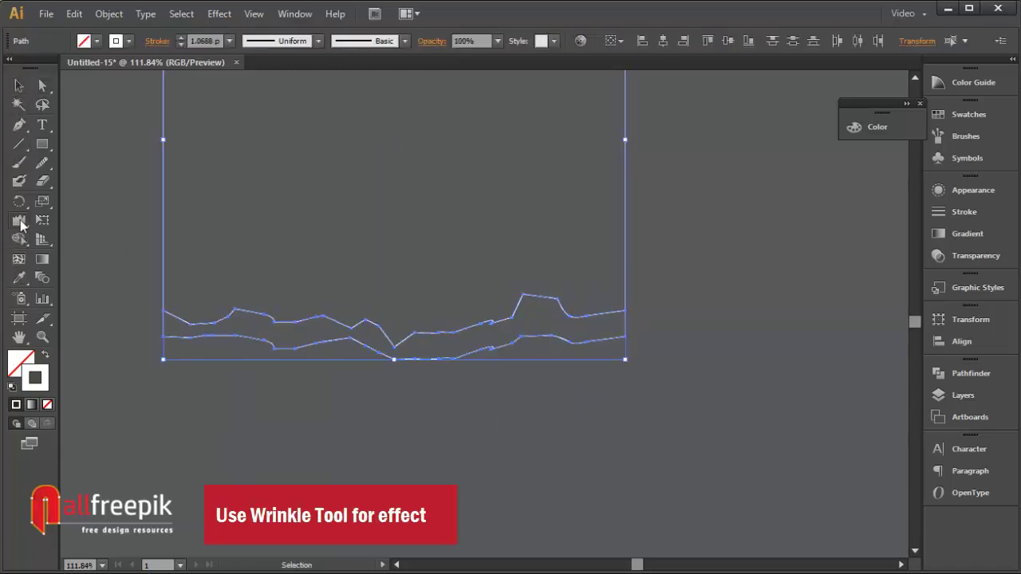
# - Crinkle both torn edges with the Wrinkle tool at 75 pt width/height, 15% intensity
pyautogui.doubleClick(20, 220)
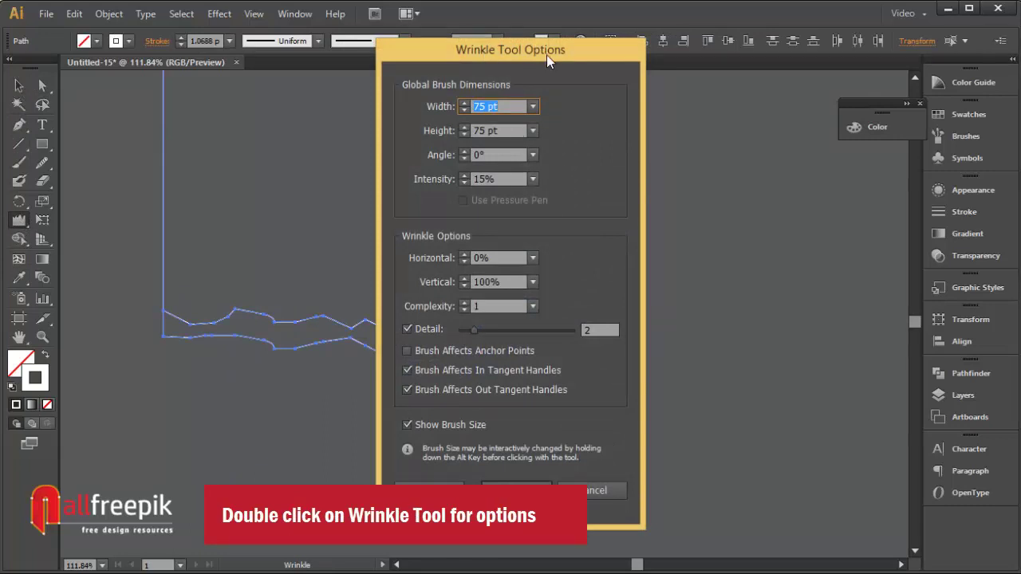
pyautogui.press('Return')
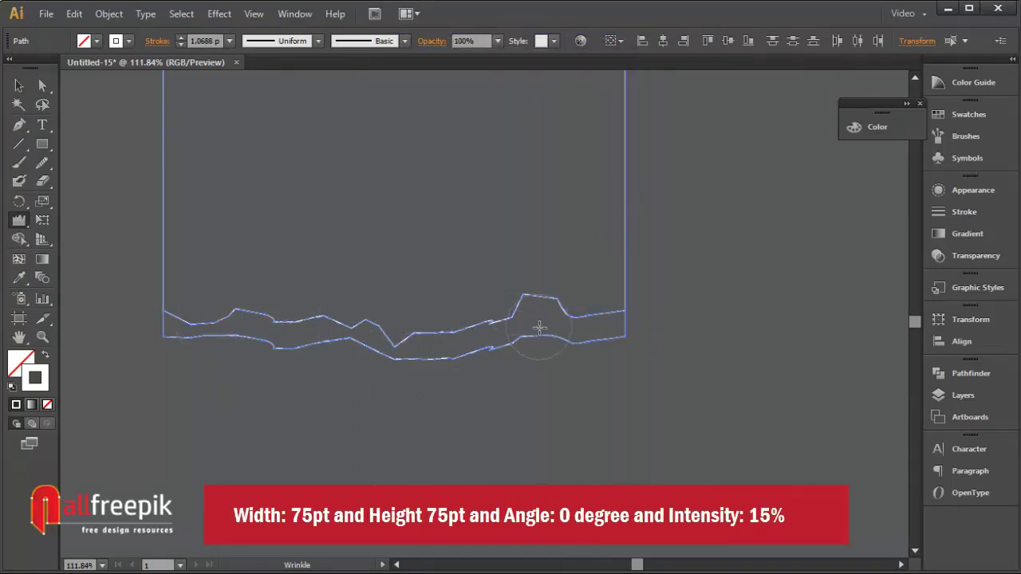
pyautogui.moveTo(567, 305); pyautogui.dragTo(558, 301)
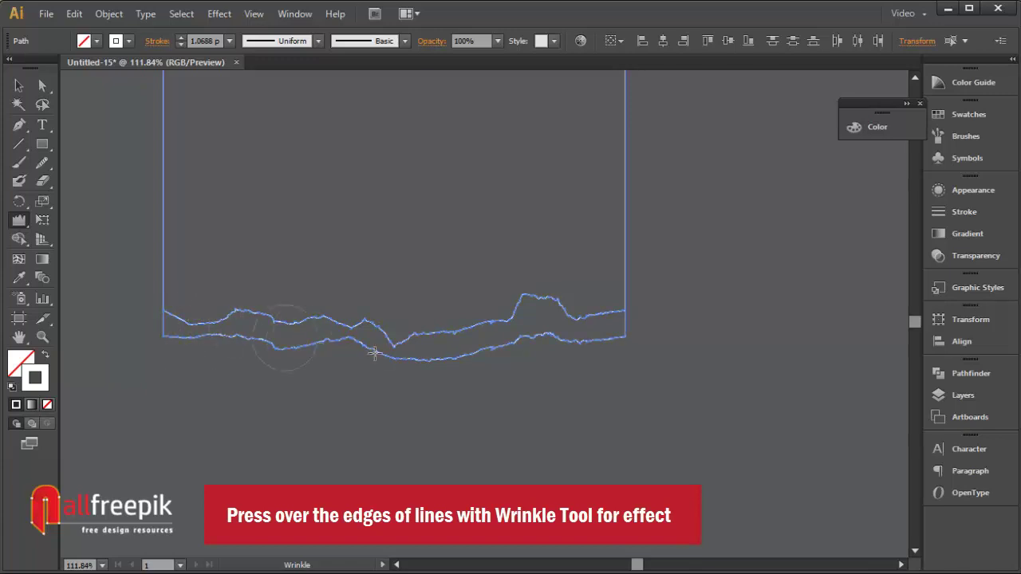
pyautogui.click(17, 87)
pyautogui.click(95, 130)
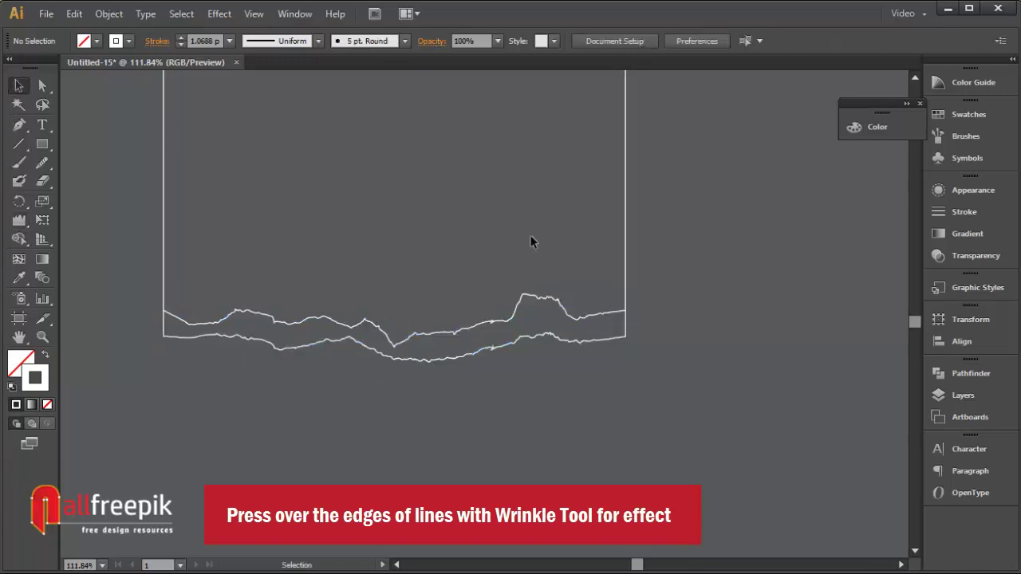
# - Zoom to 100% and select the upper torn-edge shape
pyautogui.click(394, 344)
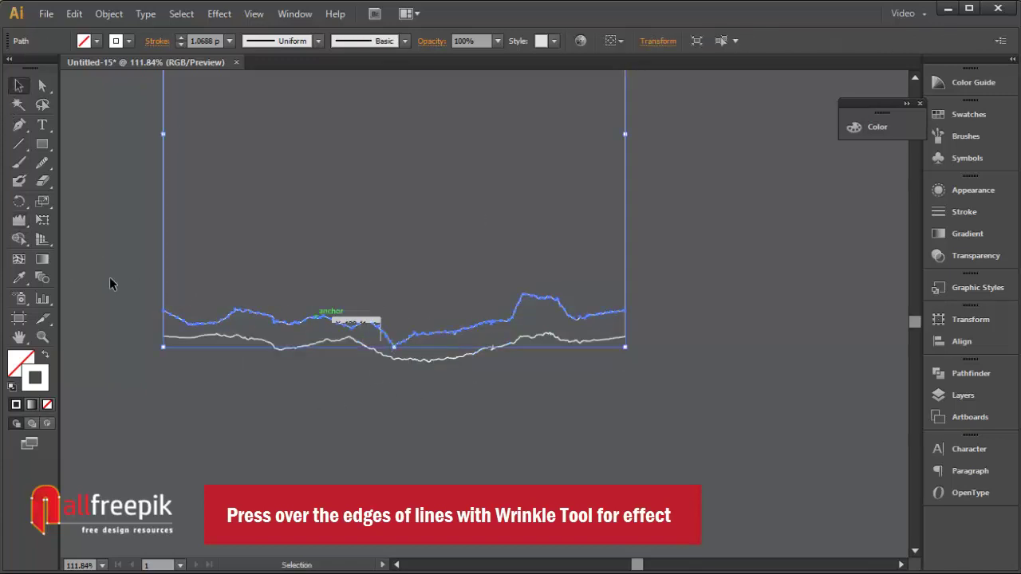
pyautogui.click(329, 251)
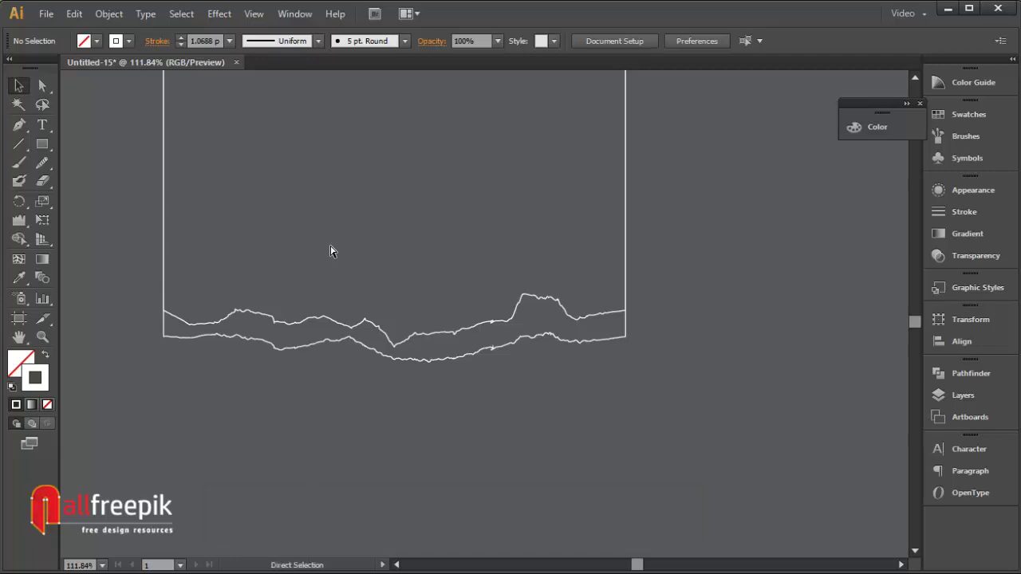
pyautogui.hotkey('ctrl', '1')
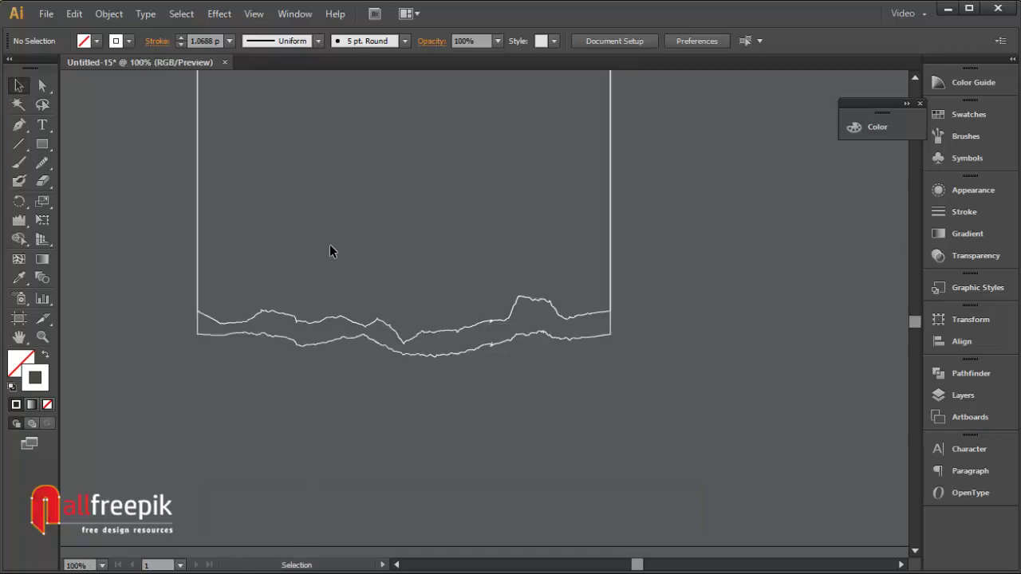
pyautogui.scroll(3, 486, 348)
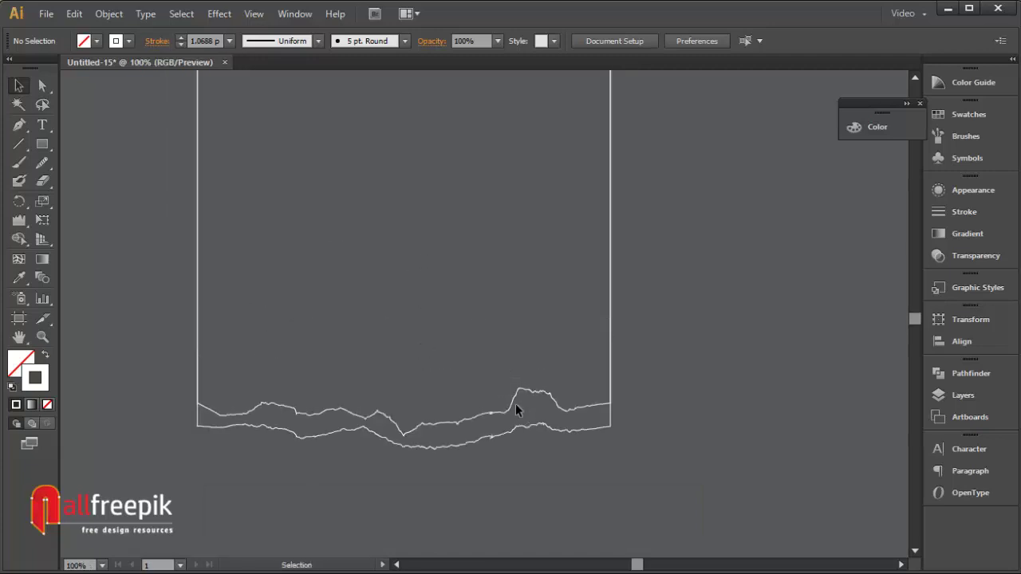
pyautogui.click(515, 404)
# - Fill the front torn shape pale yellow by eyedropping the yellow sample
pyautogui.click(28, 283)
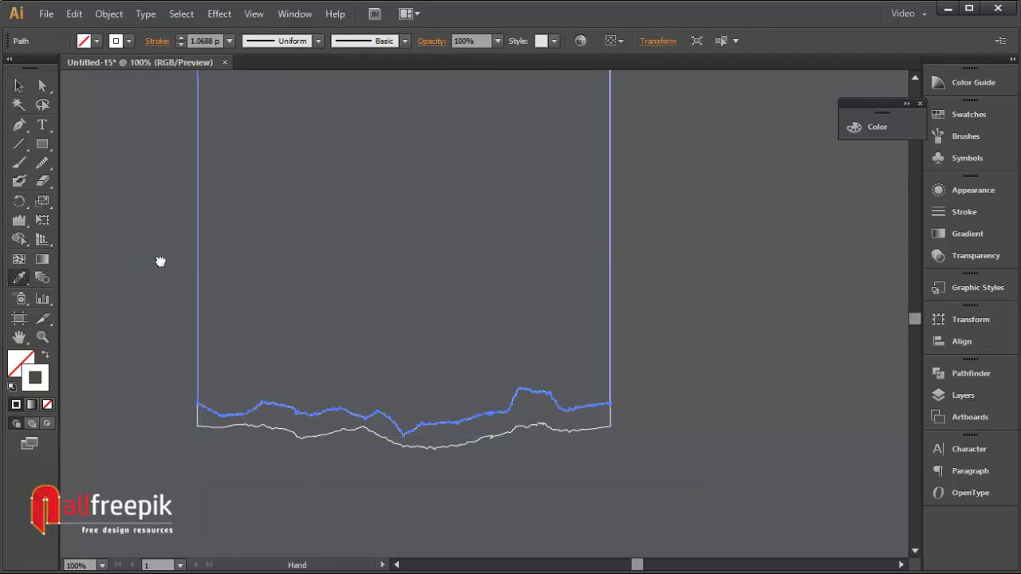
pyautogui.moveTo(159, 263); pyautogui.dragTo(255, 235)
pyautogui.hotkey('ctrl', '-')
pyautogui.hotkey('ctrl', '-')
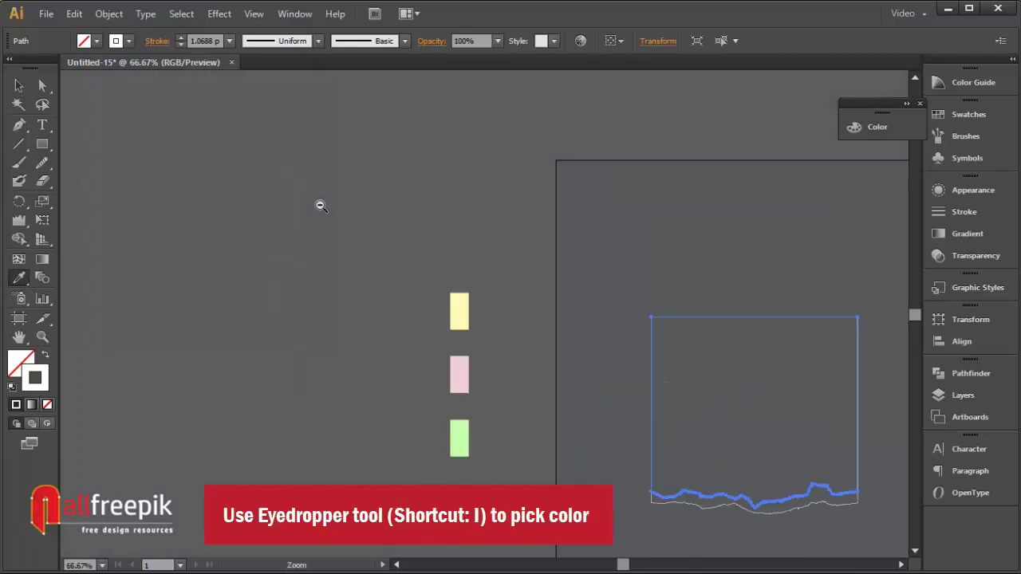
pyautogui.moveTo(711, 303); pyautogui.dragTo(436, 263)
pyautogui.click(196, 264)
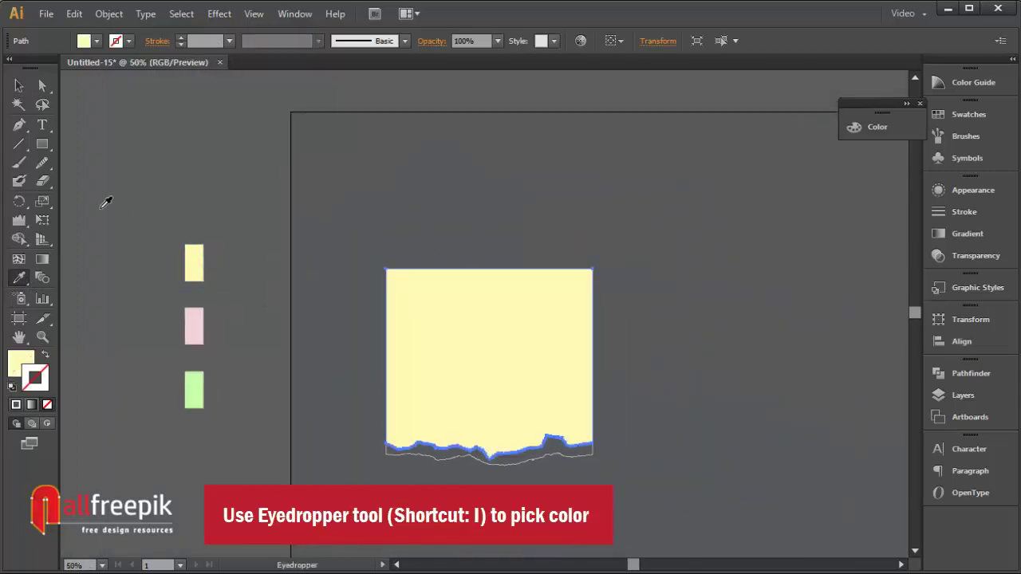
# - Give the lower torn shape a white fill and no stroke
pyautogui.click(19, 86)
pyautogui.click(169, 153)
pyautogui.click(506, 464)
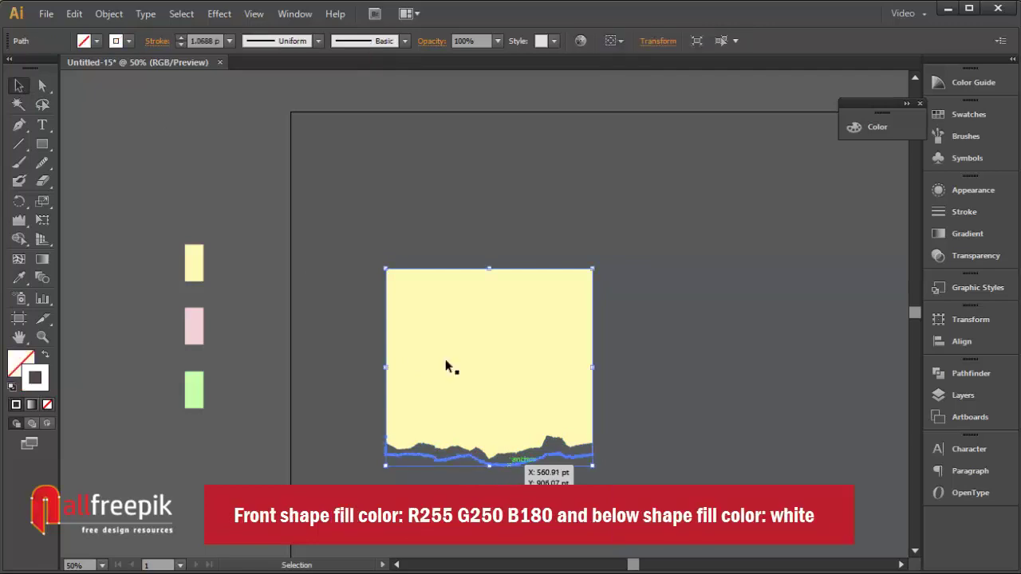
pyautogui.click(97, 41)
pyautogui.click(24, 72)
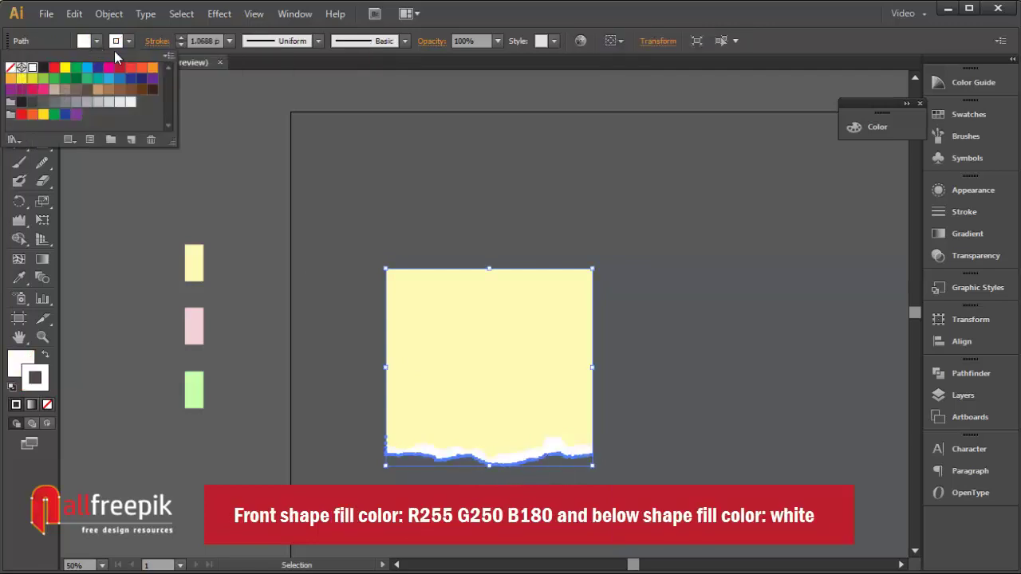
pyautogui.click(129, 41)
pyautogui.click(11, 72)
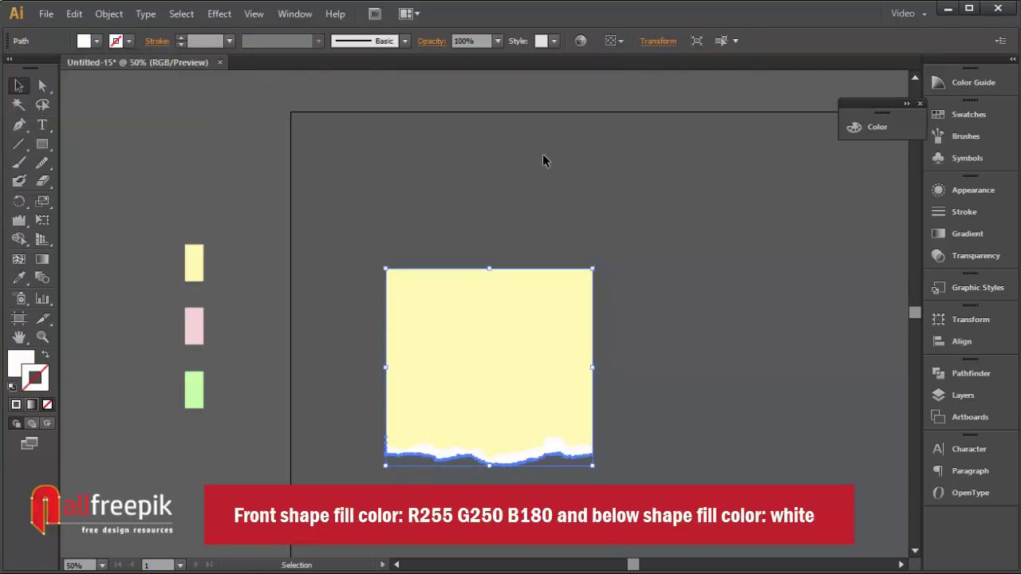
pyautogui.click(545, 160)
pyautogui.moveTo(684, 338); pyautogui.dragTo(647, 290)
pyautogui.scroll(2, 530, 329)
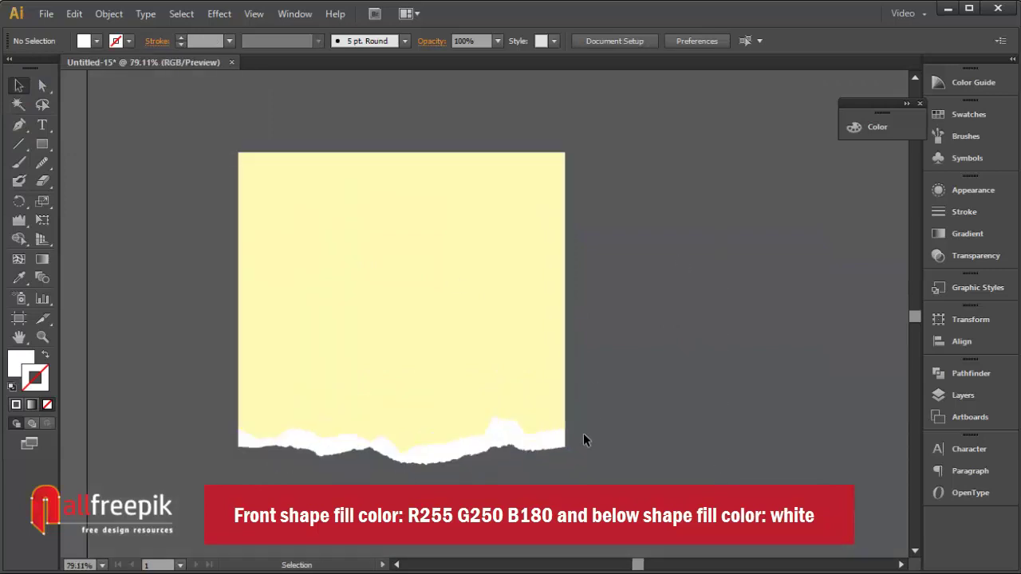
pyautogui.moveTo(388, 414); pyautogui.dragTo(387, 369)
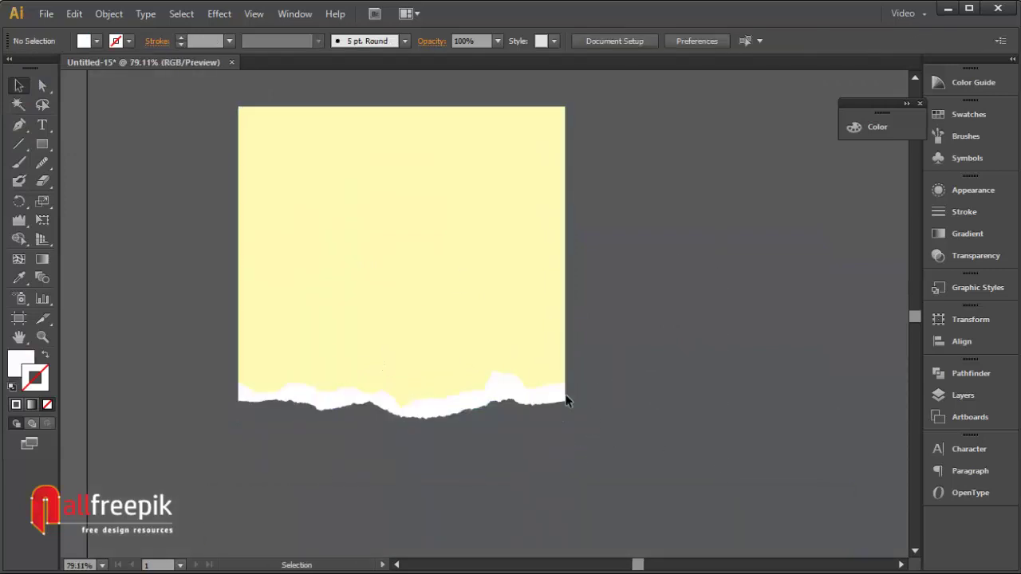
# - Add a Stylize Drop Shadow: Multiply, 60% opacity, 10 pt X/Y offsets, 2 pt blur
pyautogui.click(219, 13)
pyautogui.moveTo(239, 189)
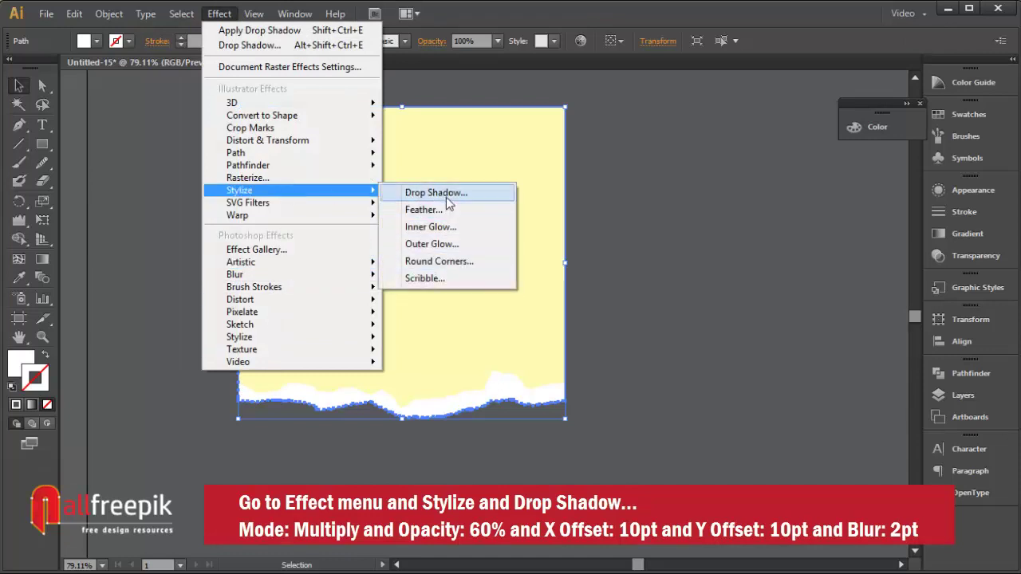
pyautogui.click(478, 193)
pyautogui.write('60')
pyautogui.press('Tab')
pyautogui.hotkey('shift', 'Tab')
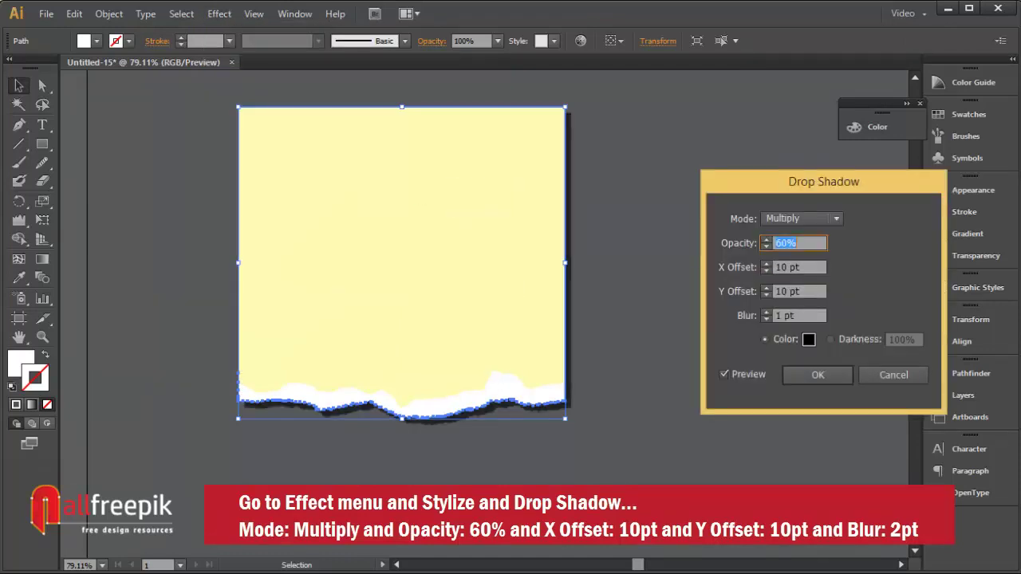
pyautogui.press('Tab')
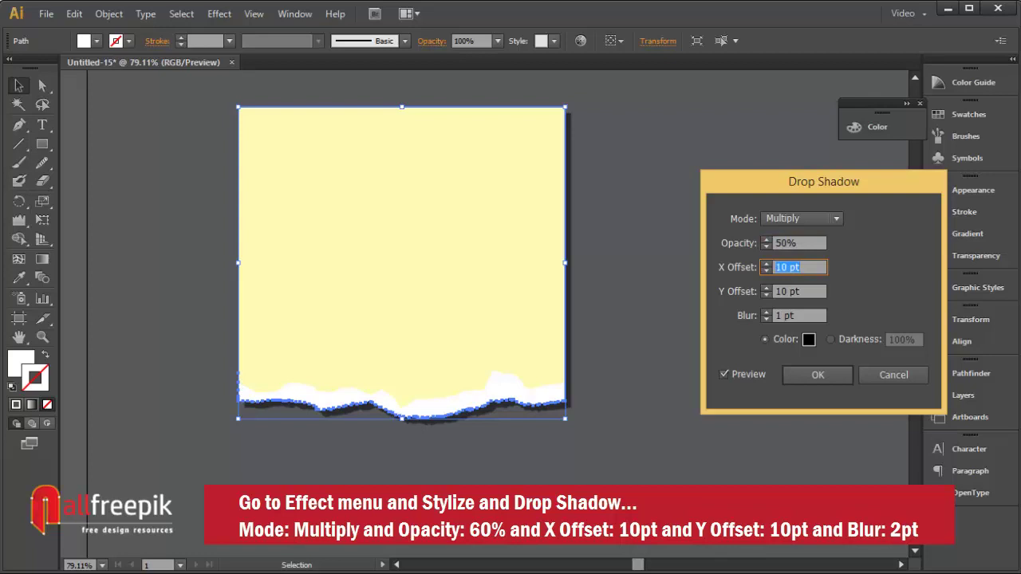
pyautogui.hotkey('shift', 'Tab')
pyautogui.hotkey('shift', 'Tab')
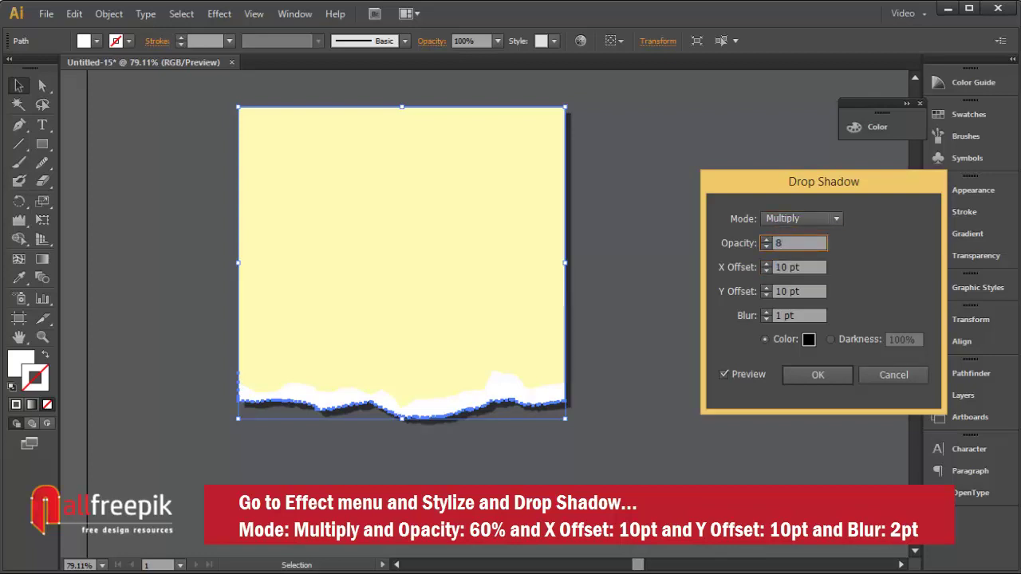
pyautogui.press('Tab')
pyautogui.press('Tab')
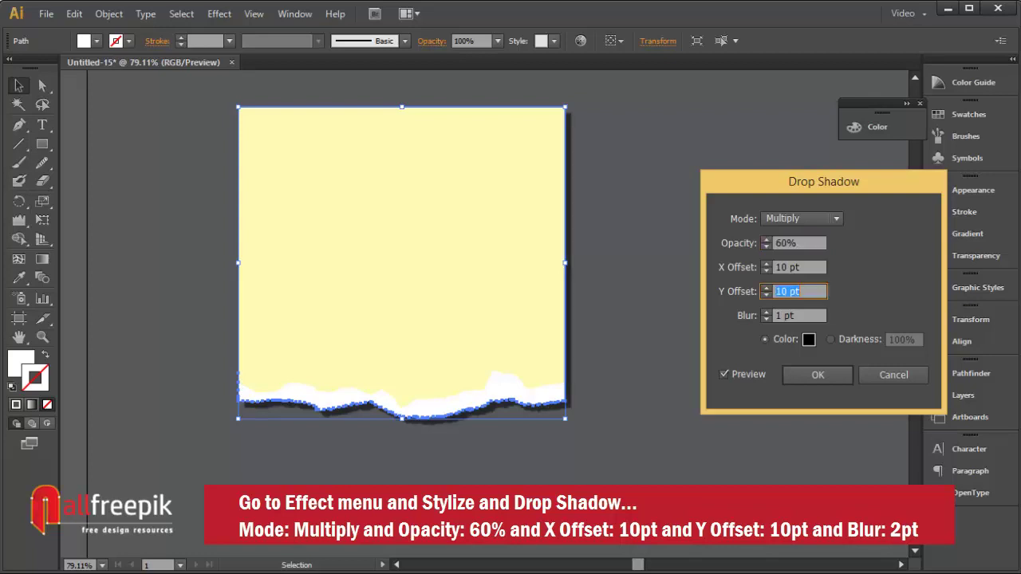
pyautogui.press('Tab')
pyautogui.write('2')
pyautogui.press('Tab')
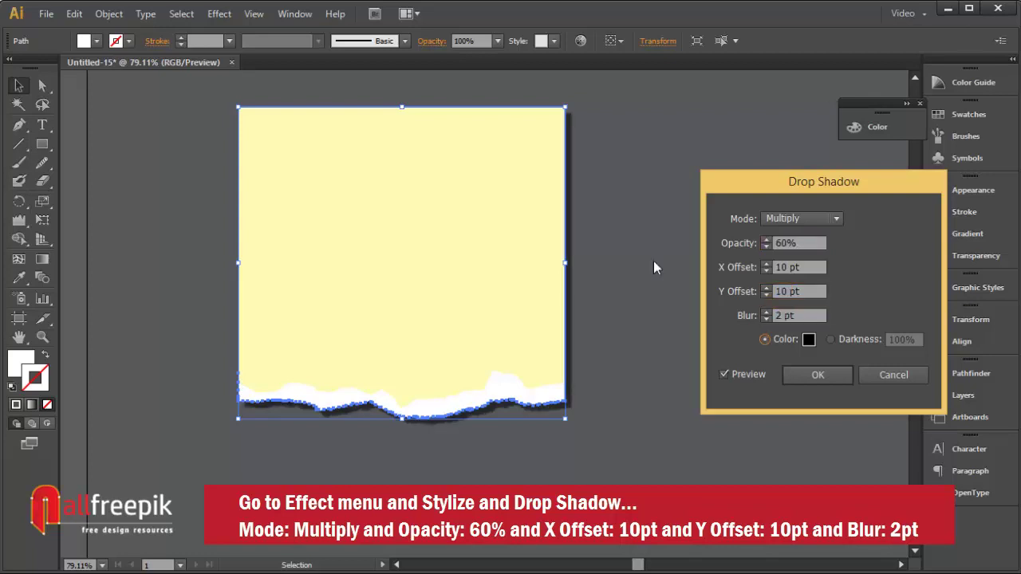
pyautogui.click(815, 375)
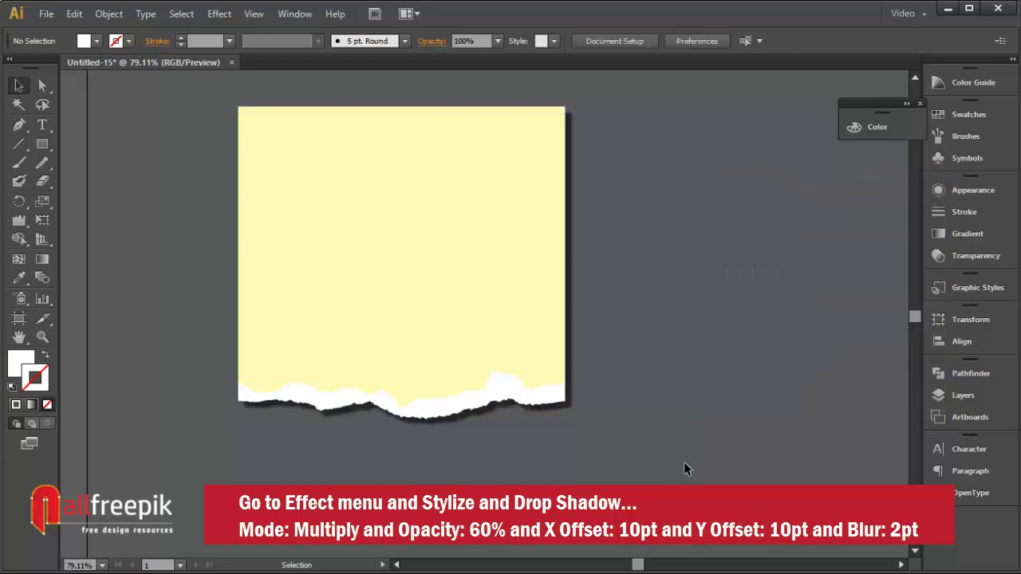
pyautogui.hotkey('ctrl', '-')
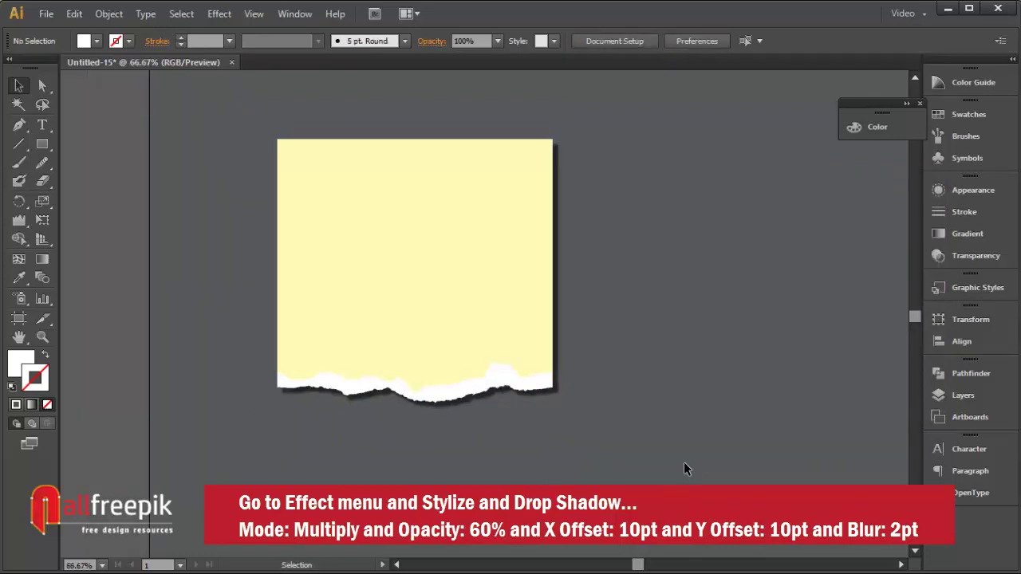
pyautogui.scroll(1, 614, 354)
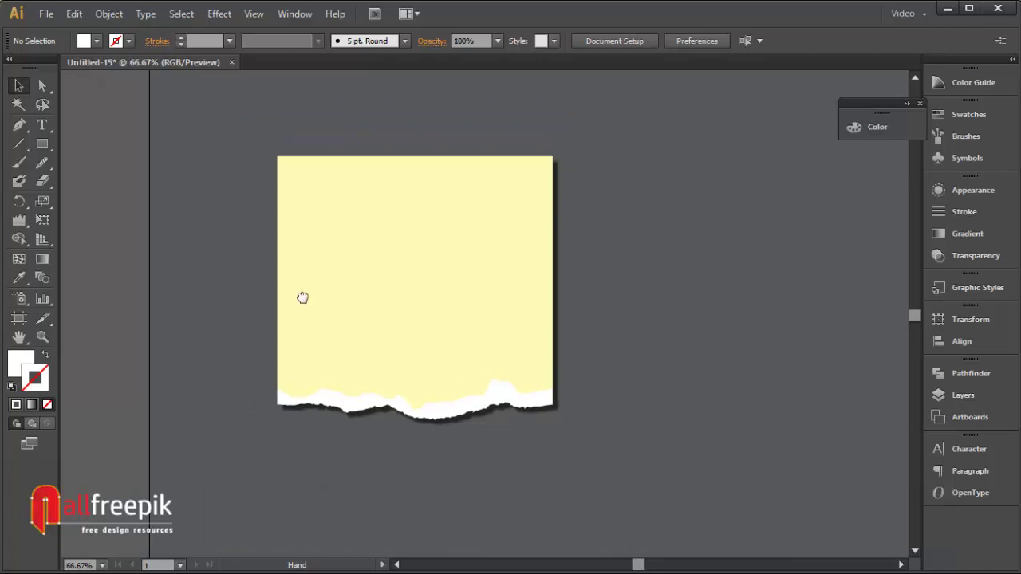
# - Draw the tape strip outline above the note with a jagged left end
pyautogui.scroll(1, 307, 239)
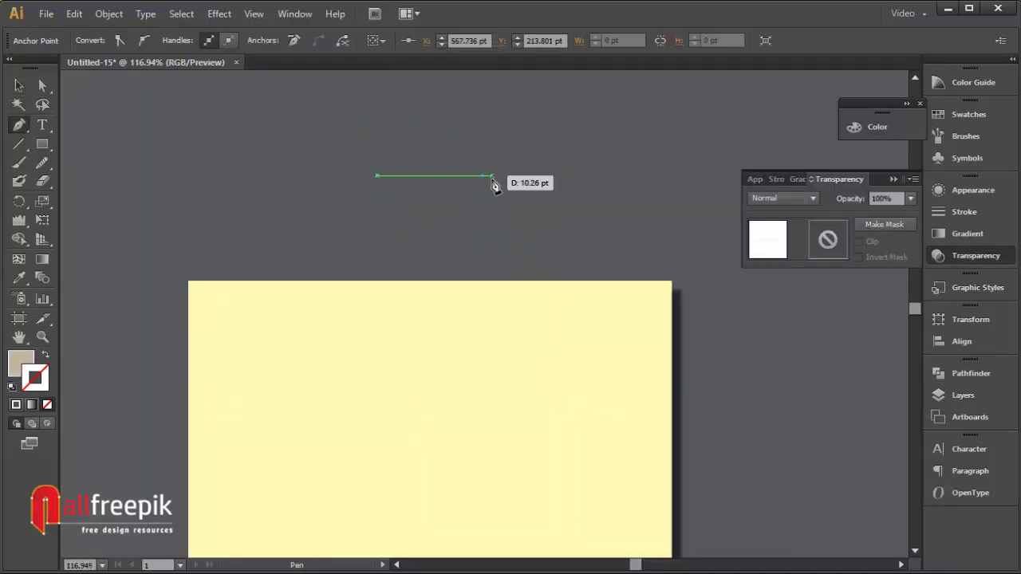
pyautogui.click(509, 187)
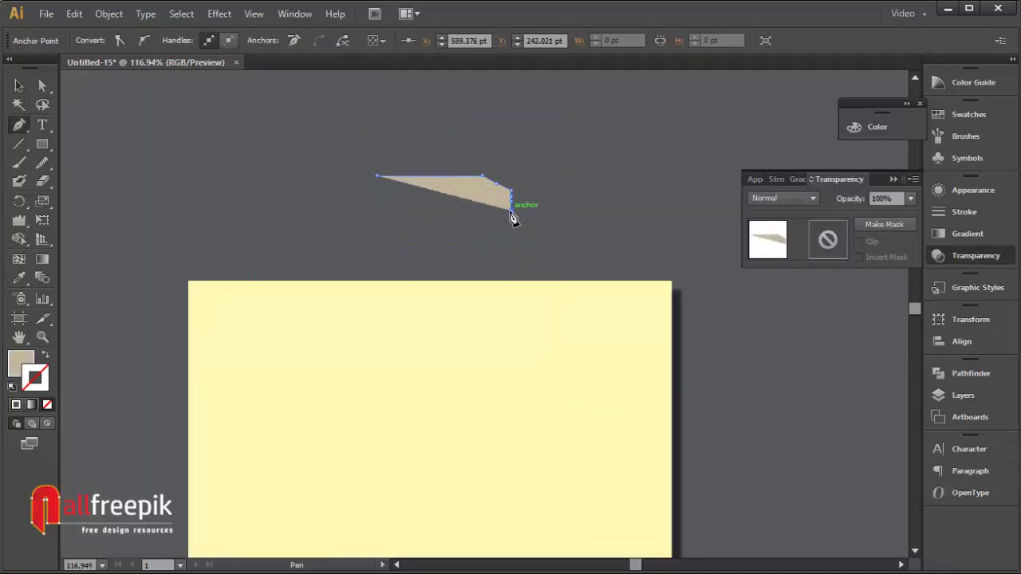
pyautogui.click(493, 211)
pyautogui.click(493, 211)
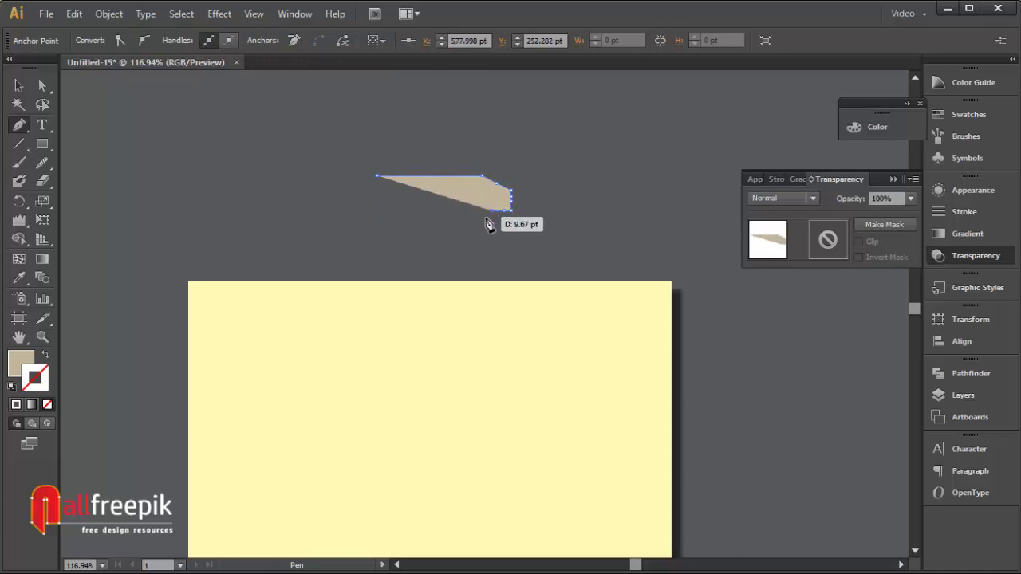
pyautogui.click(378, 211)
pyautogui.click(368, 211)
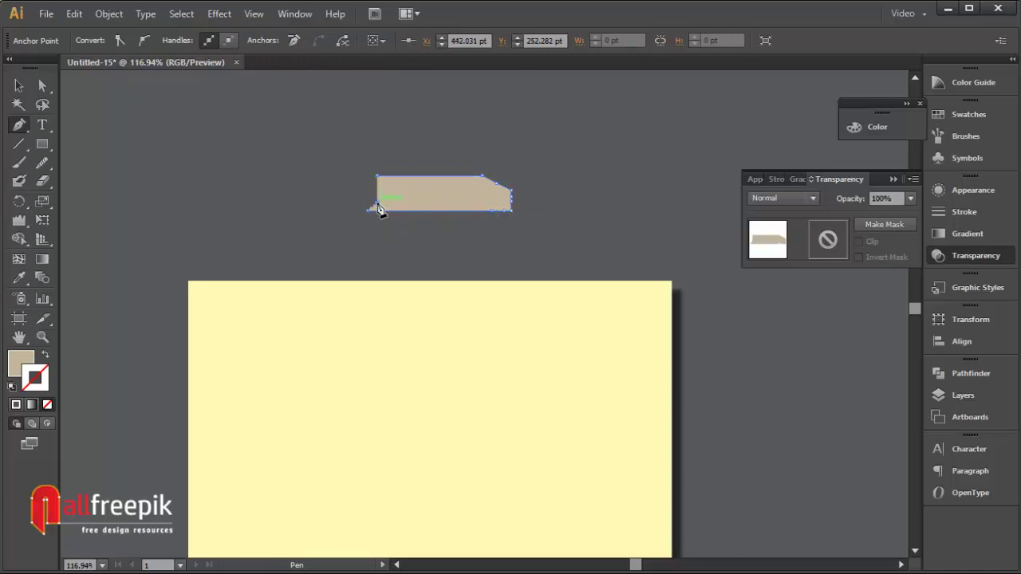
pyautogui.click(373, 198)
pyautogui.click(368, 190)
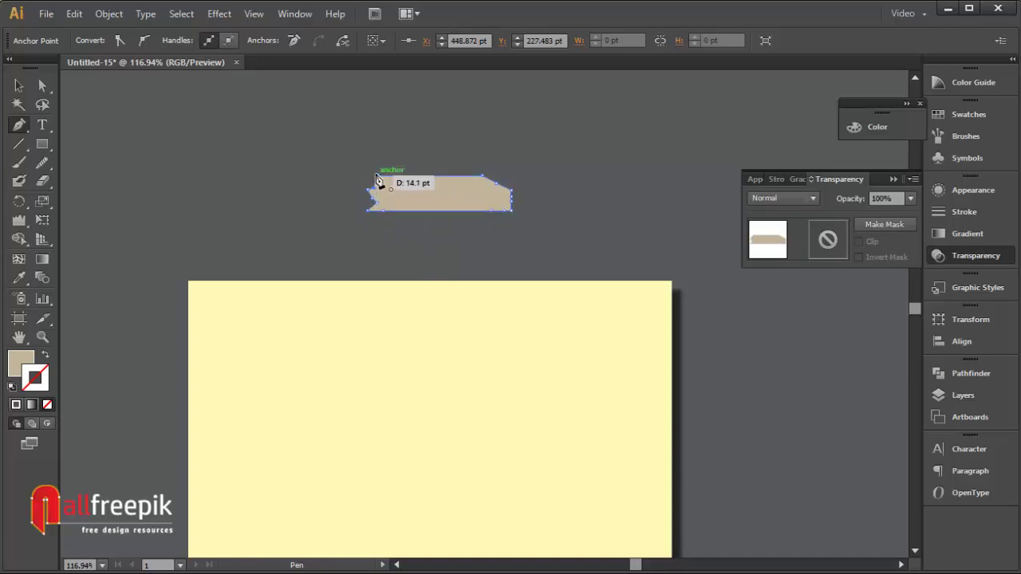
pyautogui.click(376, 176)
# - Curve the tape's top-right corner outward using the Direct Selection tool
pyautogui.click(19, 85)
pyautogui.click(319, 142)
pyautogui.moveTo(319, 142); pyautogui.dragTo(611, 303)
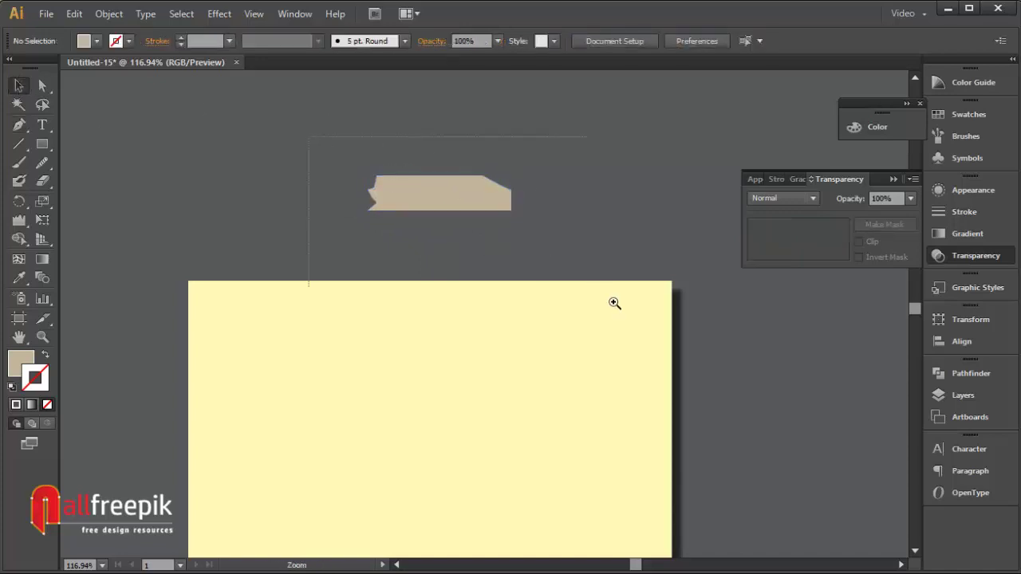
pyautogui.click(500, 236)
pyautogui.click(42, 86)
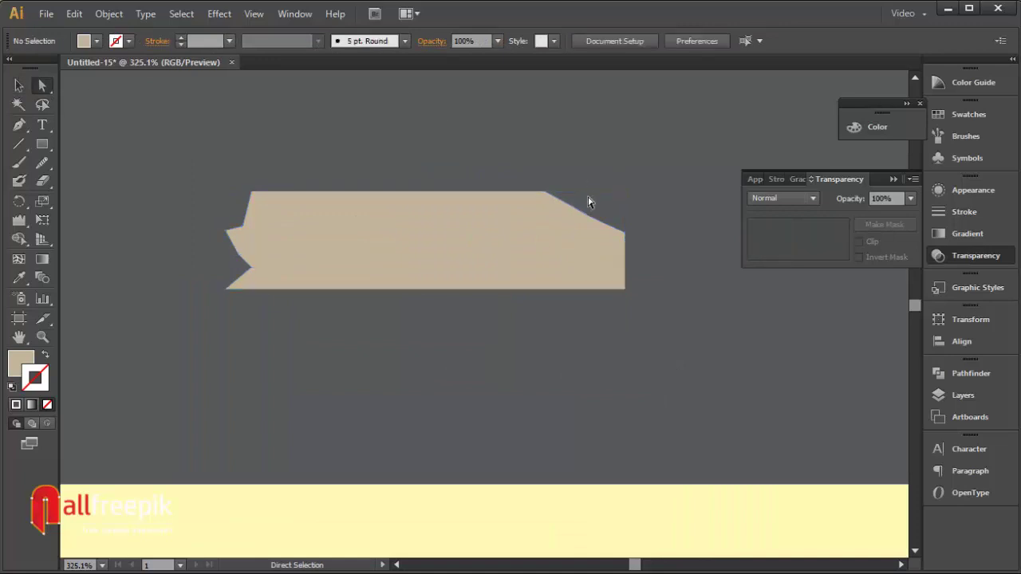
pyautogui.moveTo(583, 212); pyautogui.dragTo(606, 197)
pyautogui.click(676, 201)
pyautogui.click(276, 235)
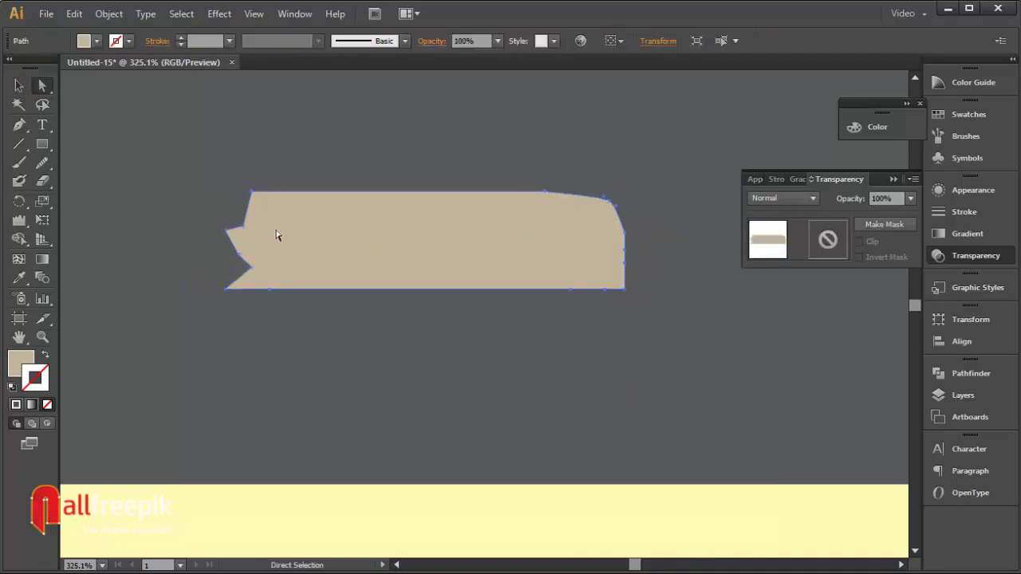
# - Roughen and notch the tape's right end with the Wrinkle tool
pyautogui.click(608, 214)
pyautogui.press('a')
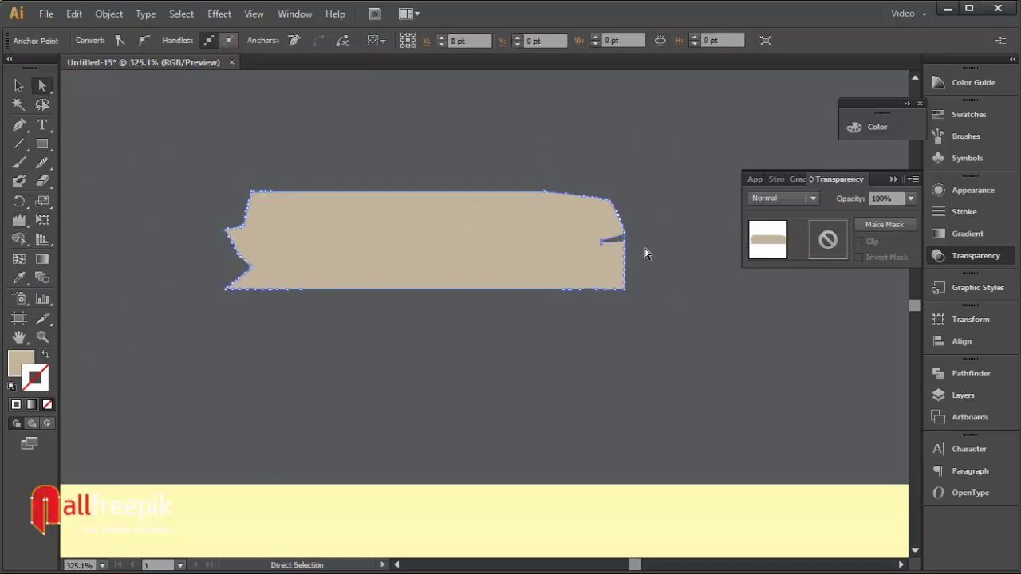
pyautogui.click(638, 251)
pyautogui.click(618, 260)
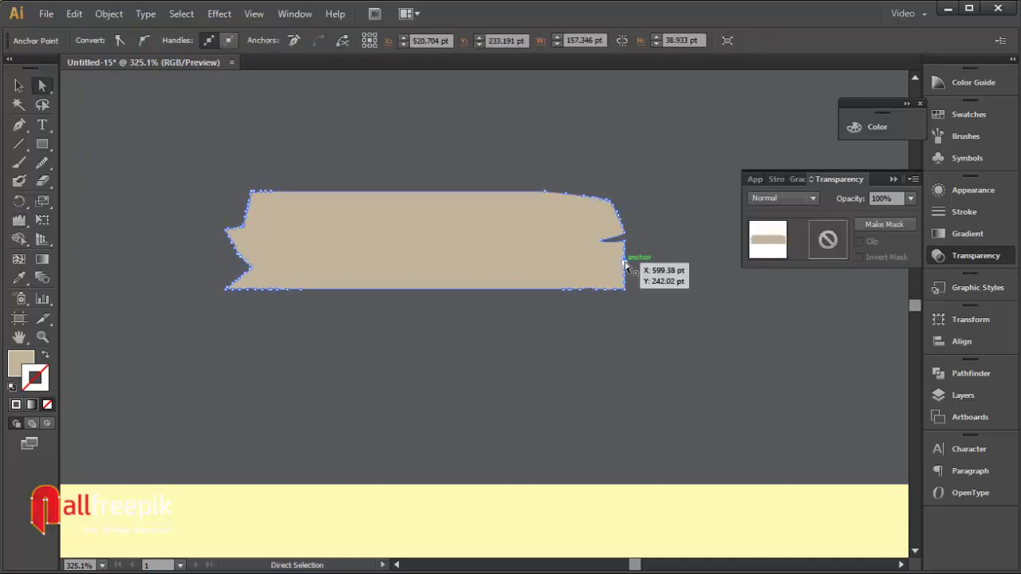
pyautogui.click(643, 252)
pyautogui.click(565, 223)
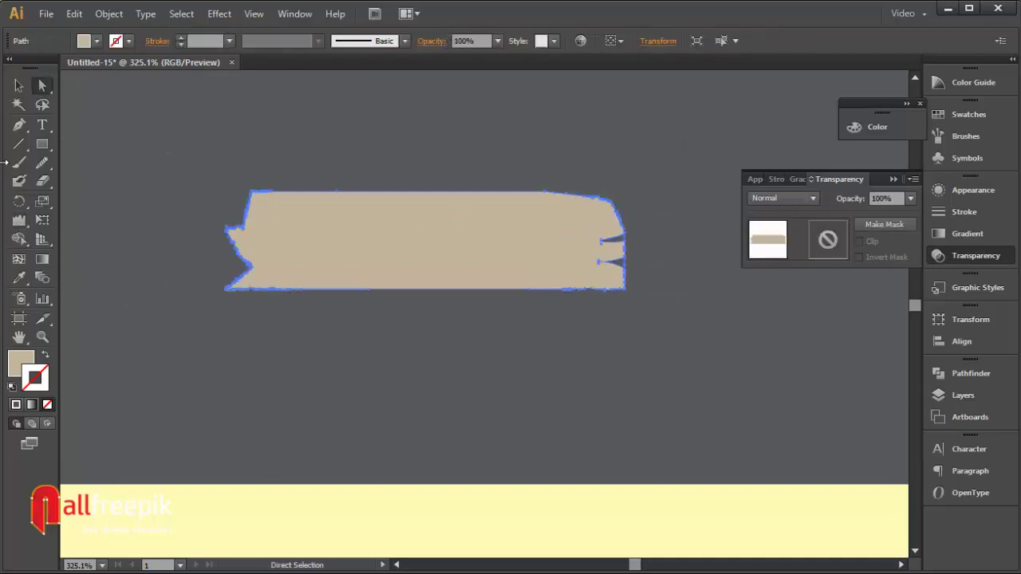
pyautogui.click(19, 220)
pyautogui.click(613, 240)
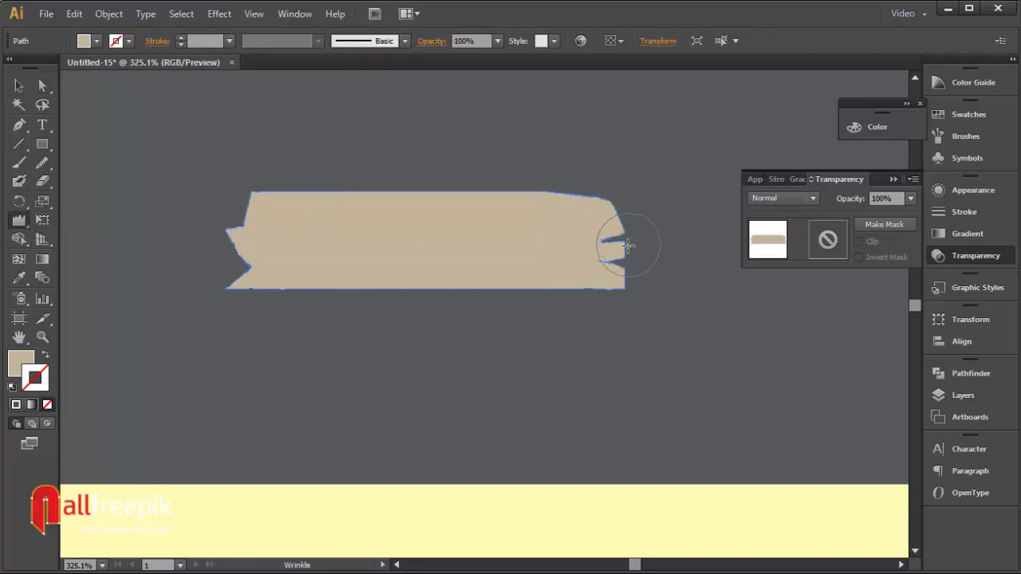
pyautogui.click(19, 85)
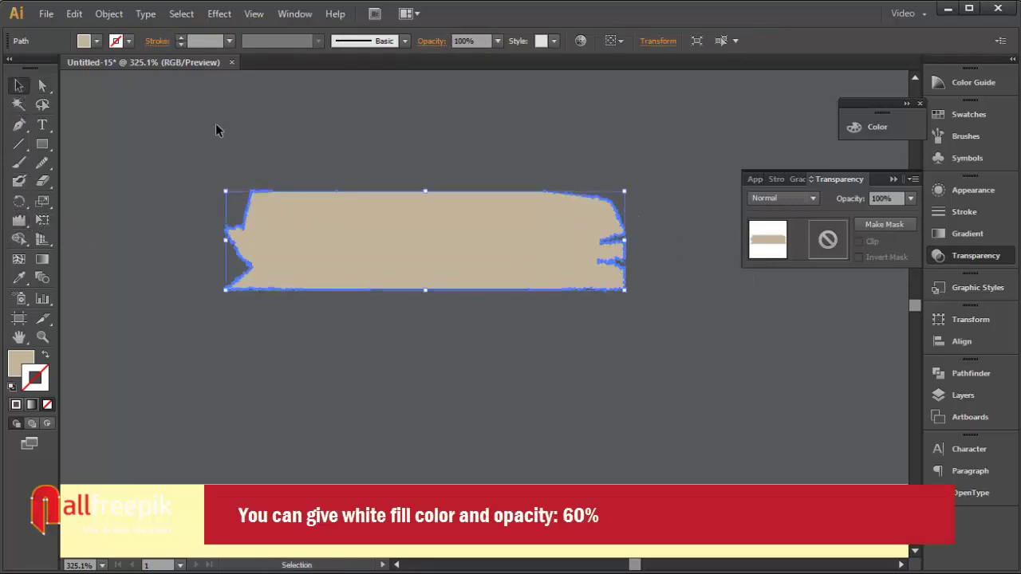
pyautogui.click(216, 123)
# - Move the tape onto the note's top edge and set its opacity to 60%
pyautogui.hotkey('ctrl', '-')
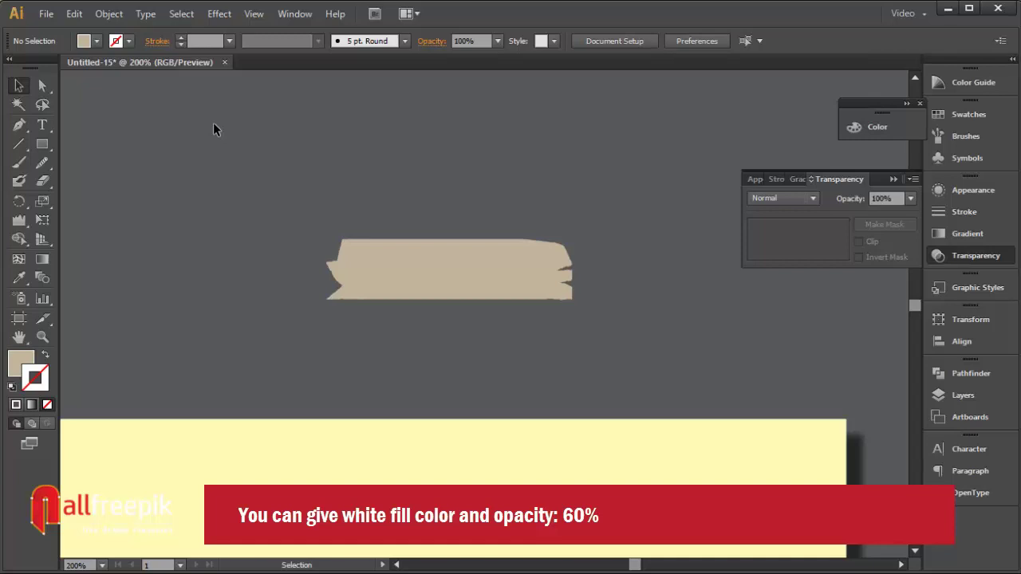
pyautogui.moveTo(446, 275); pyautogui.dragTo(392, 427)
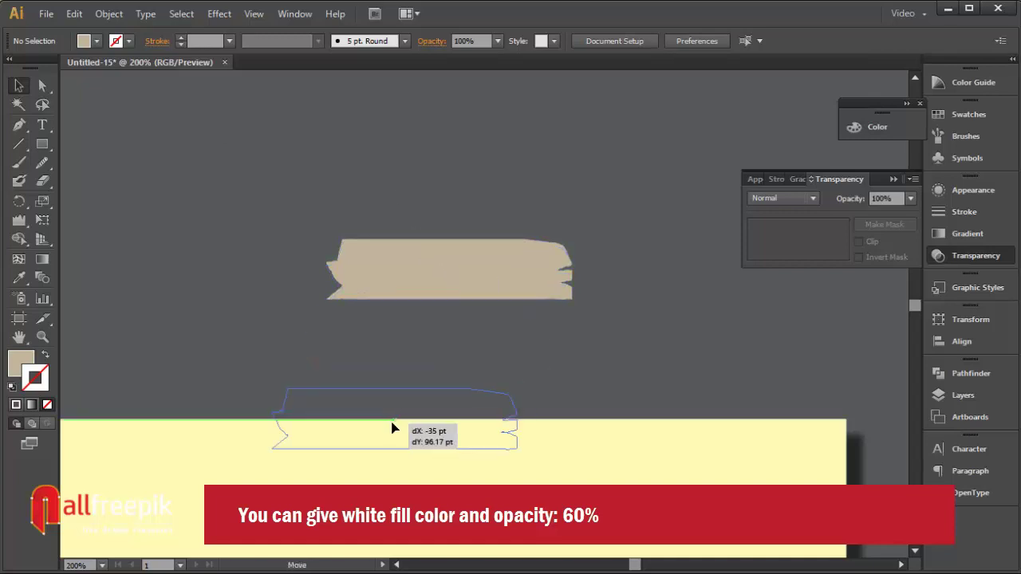
pyautogui.click(497, 41)
pyautogui.click(513, 157)
pyautogui.click(537, 186)
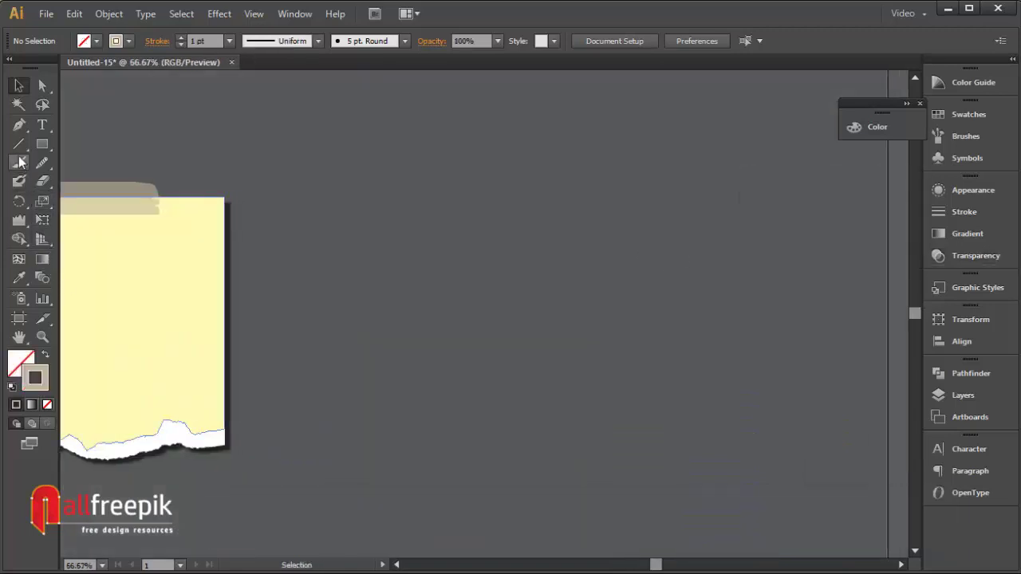
# - Start a new outline beside the yellow note with a jagged top edge
pyautogui.click(19, 125)
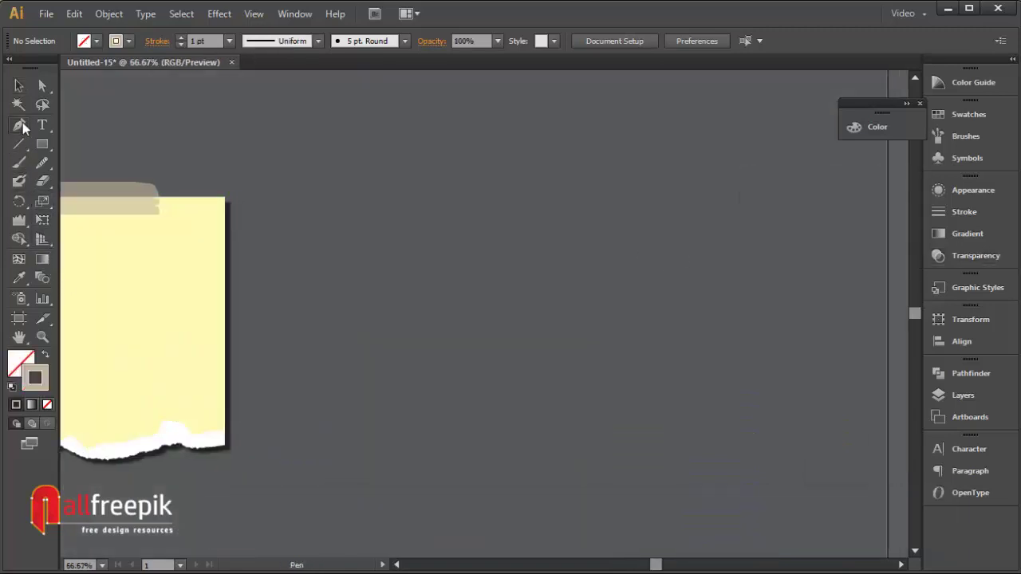
pyautogui.click(328, 198)
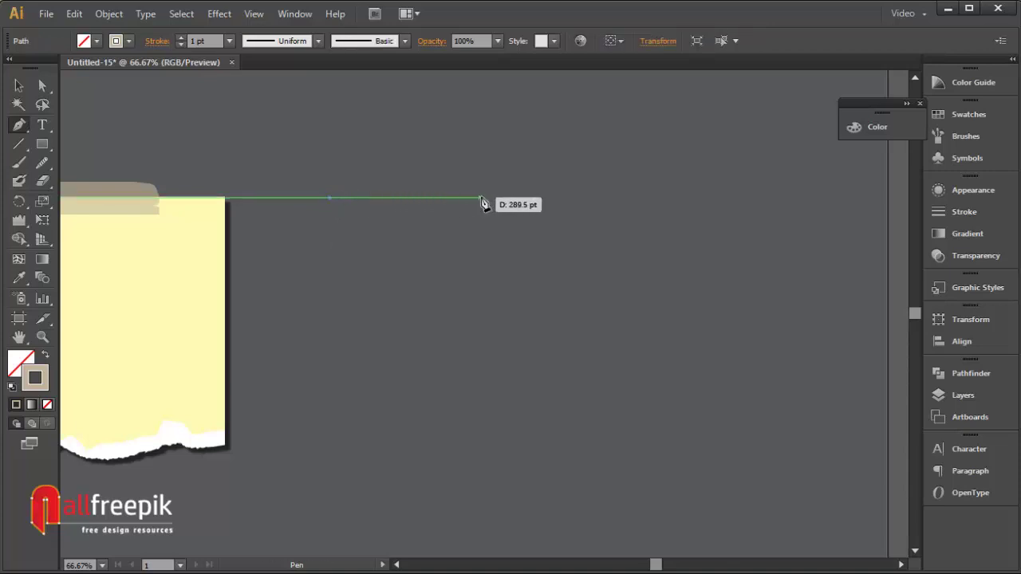
pyautogui.click(534, 198)
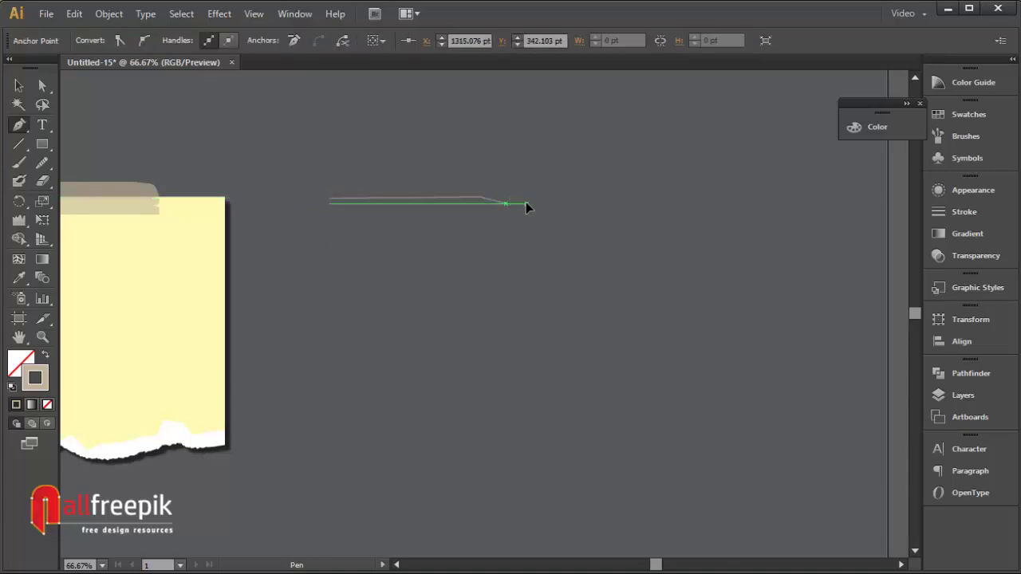
pyautogui.click(562, 204)
pyautogui.click(572, 199)
pyautogui.click(594, 200)
pyautogui.click(599, 208)
pyautogui.click(615, 208)
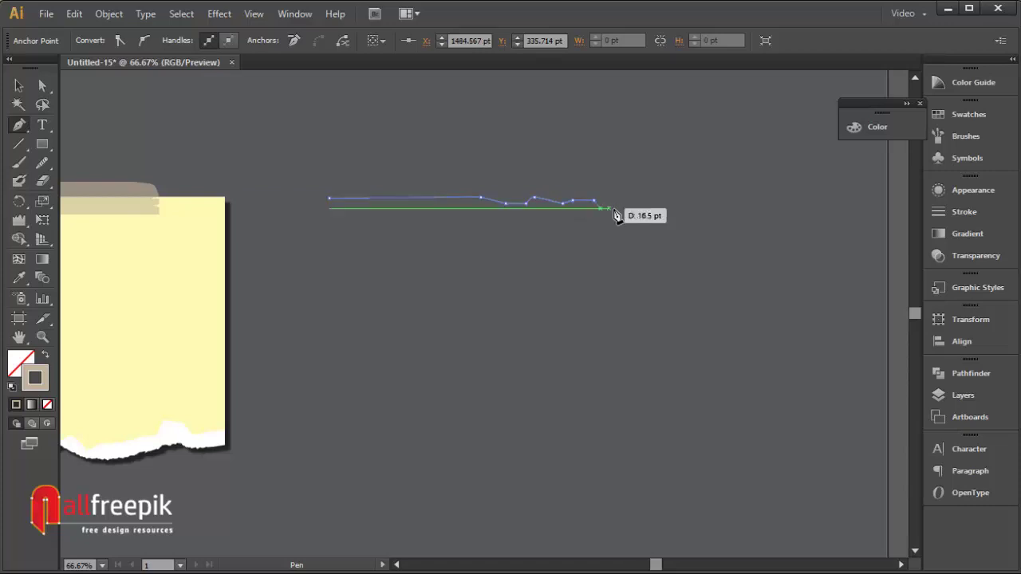
pyautogui.click(623, 196)
pyautogui.click(658, 197)
pyautogui.click(672, 198)
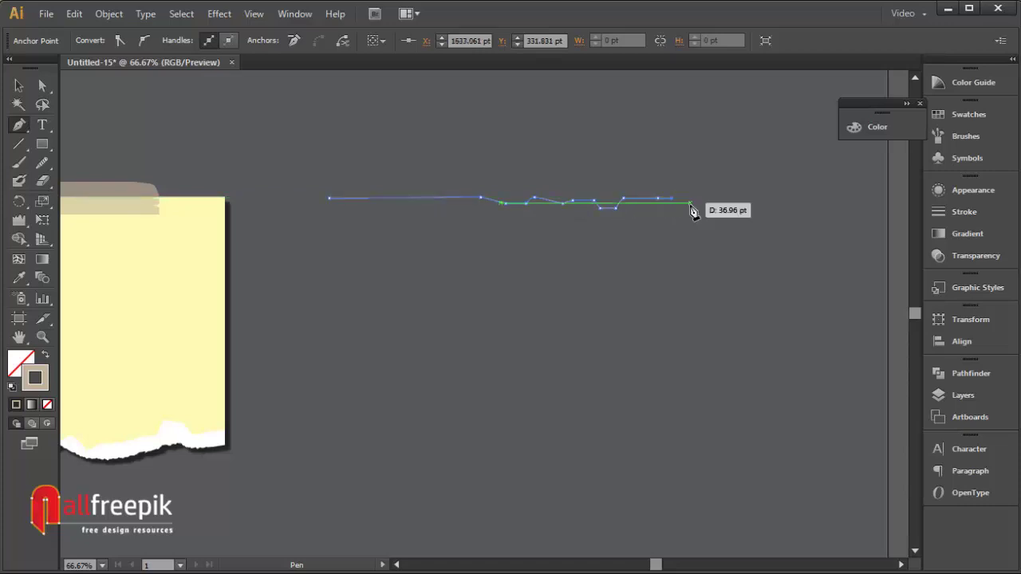
pyautogui.click(695, 198)
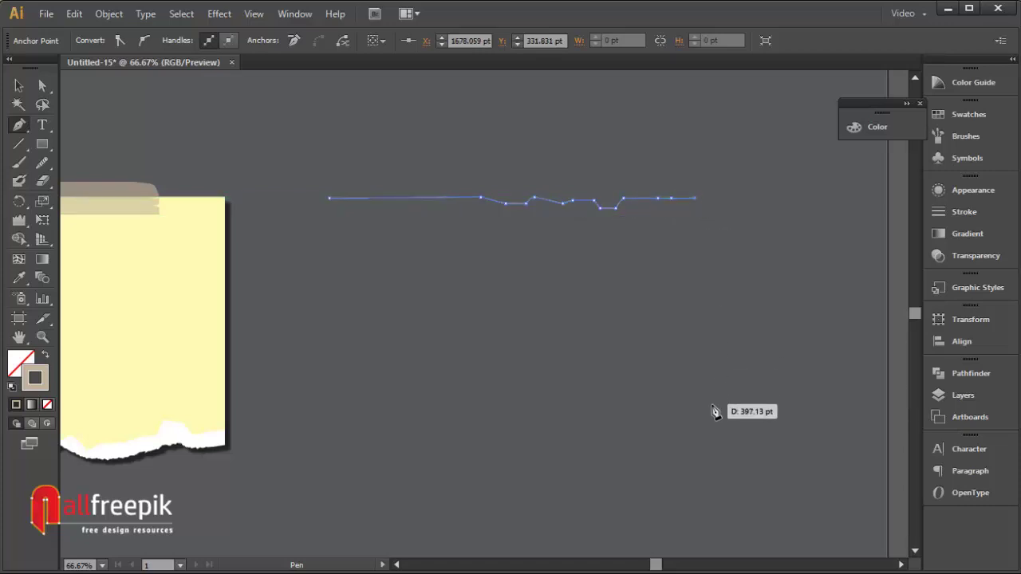
# - Run the right side down, add a jagged bottom edge, and close the path
pyautogui.click(695, 482)
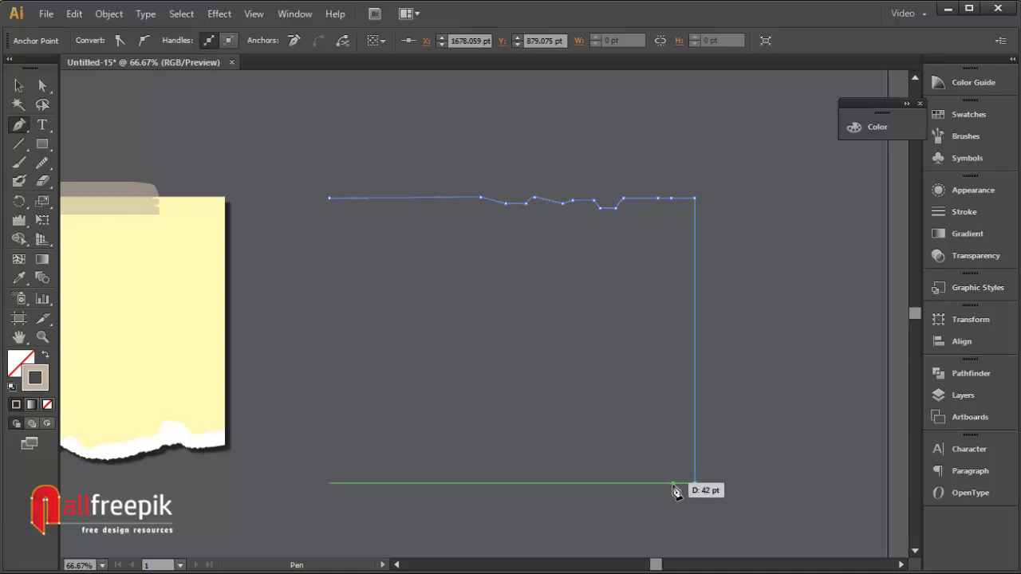
pyautogui.click(672, 483)
pyautogui.click(661, 495)
pyautogui.click(638, 501)
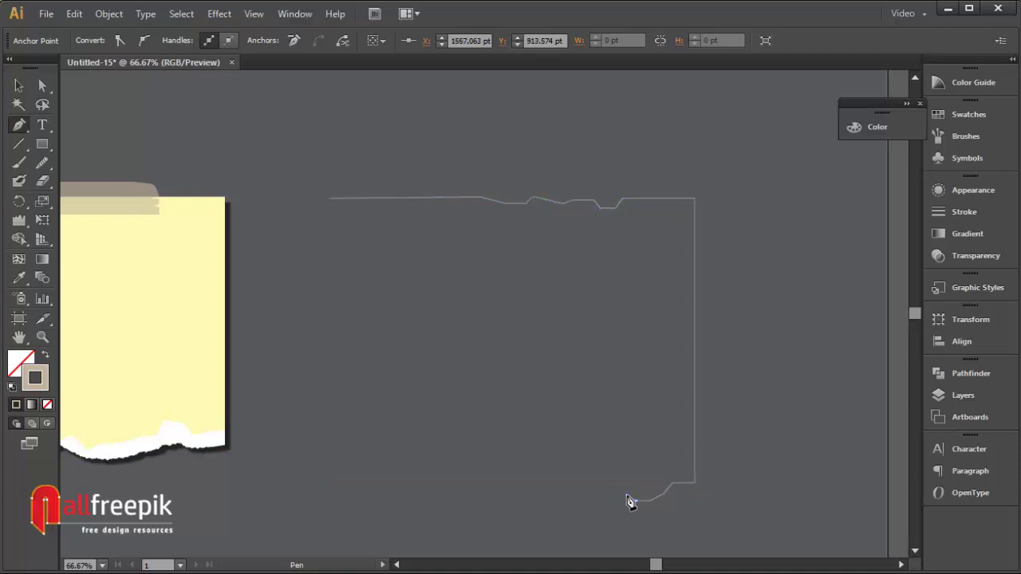
pyautogui.click(589, 507)
pyautogui.click(565, 492)
pyautogui.click(554, 493)
pyautogui.moveTo(515, 500); pyautogui.dragTo(503, 495)
pyautogui.click(469, 499)
pyautogui.click(457, 486)
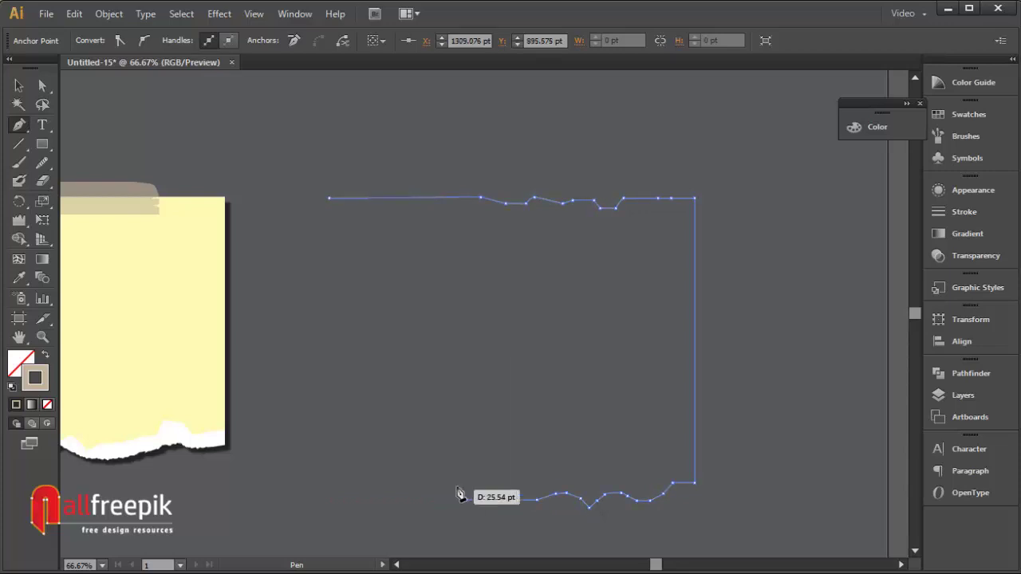
pyautogui.click(407, 498)
pyautogui.moveTo(371, 498); pyautogui.dragTo(324, 495)
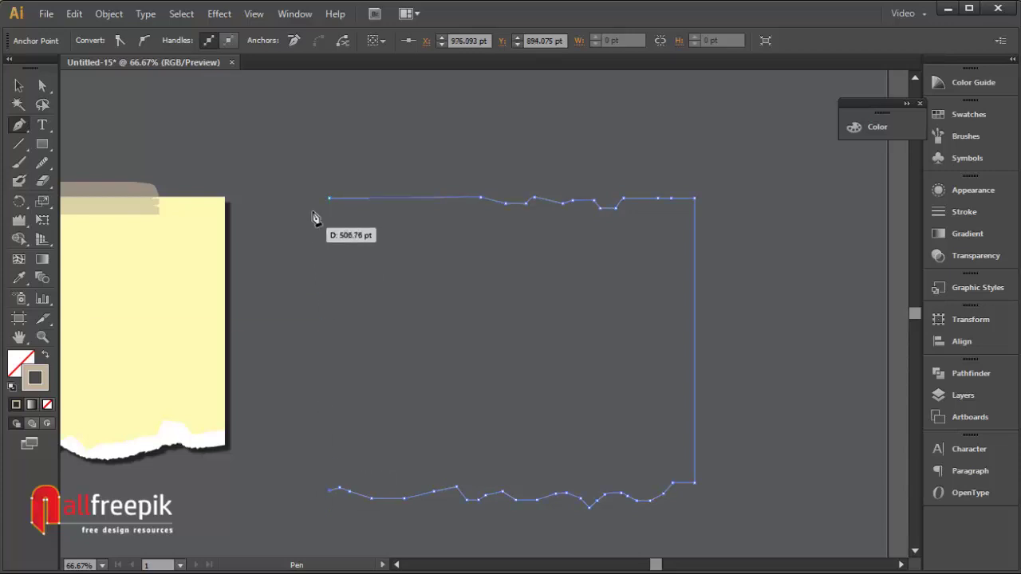
pyautogui.click(329, 198)
pyautogui.click(19, 85)
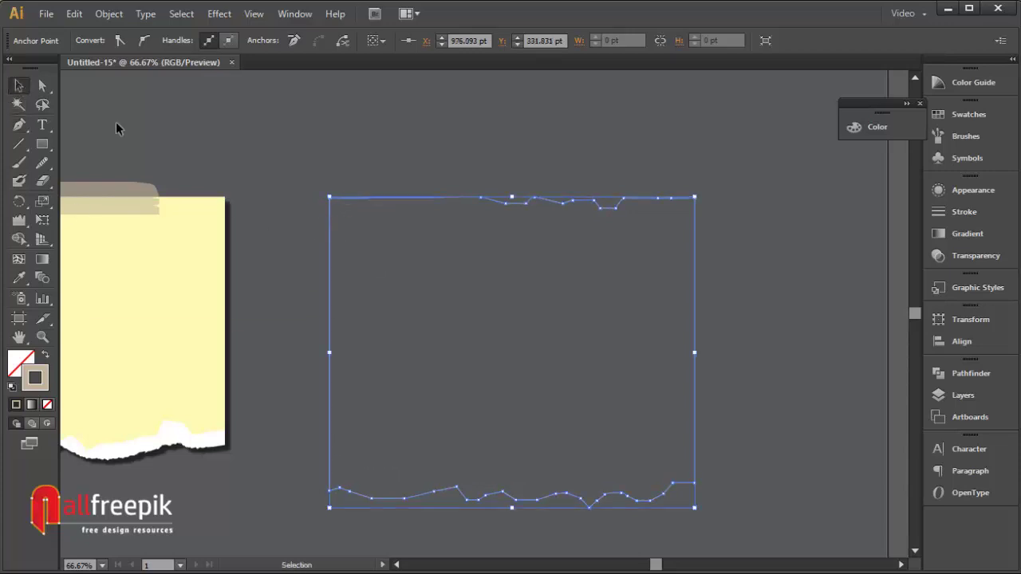
pyautogui.click(729, 229)
# - Select the torn outline and set the Wrinkle tool to 75 pt width and 15% intensity
pyautogui.click(672, 199)
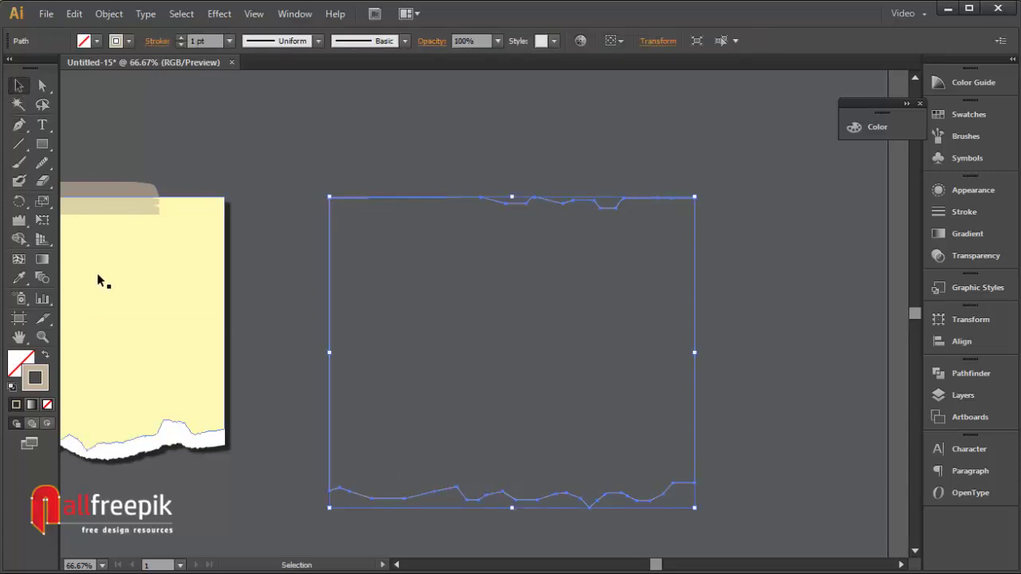
pyautogui.click(20, 221)
pyautogui.doubleClick(19, 221)
pyautogui.write('75')
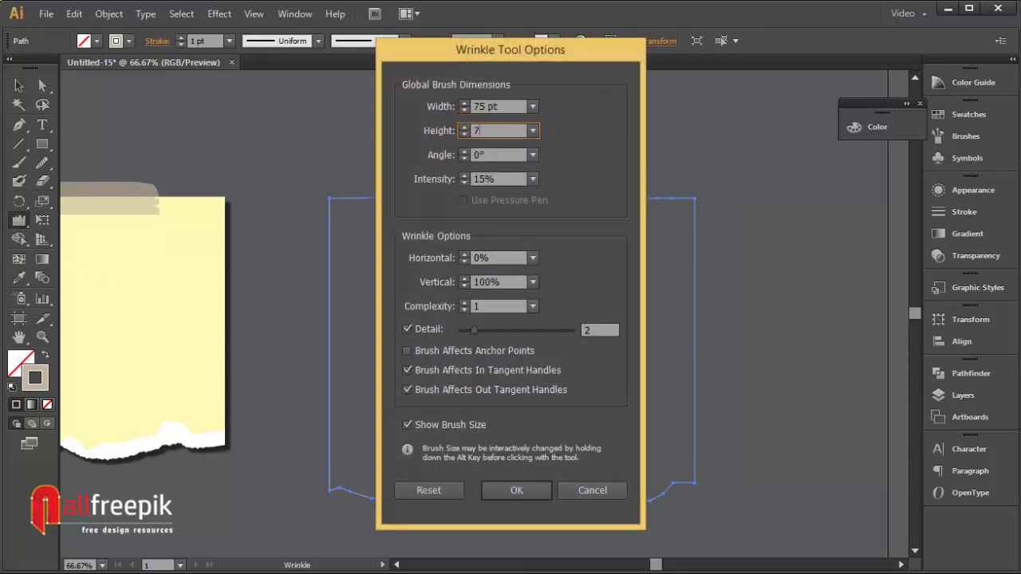
pyautogui.press('Return')
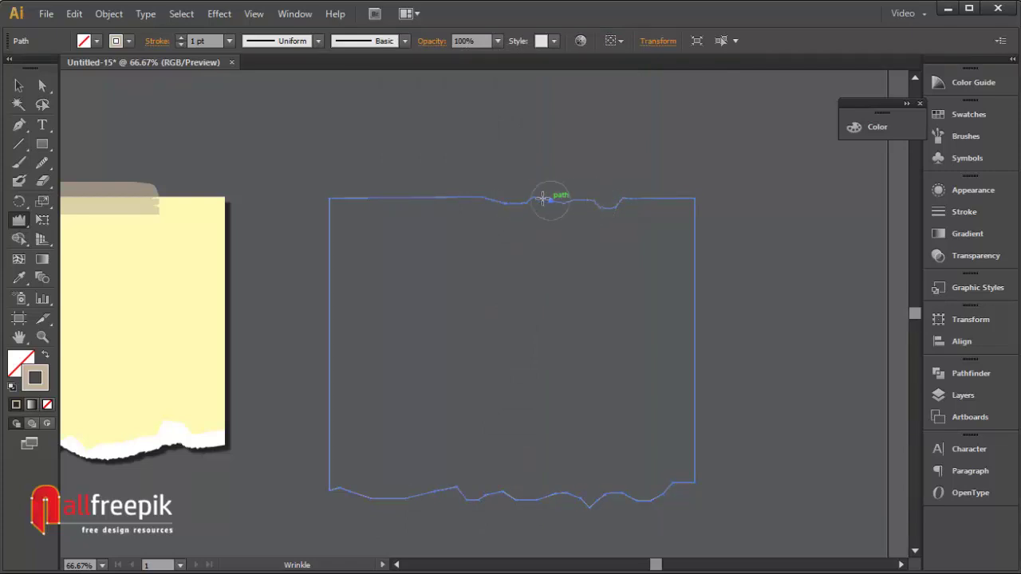
# - Wrinkle the outline's top edge and the full length of its bottom edge
pyautogui.click(476, 197)
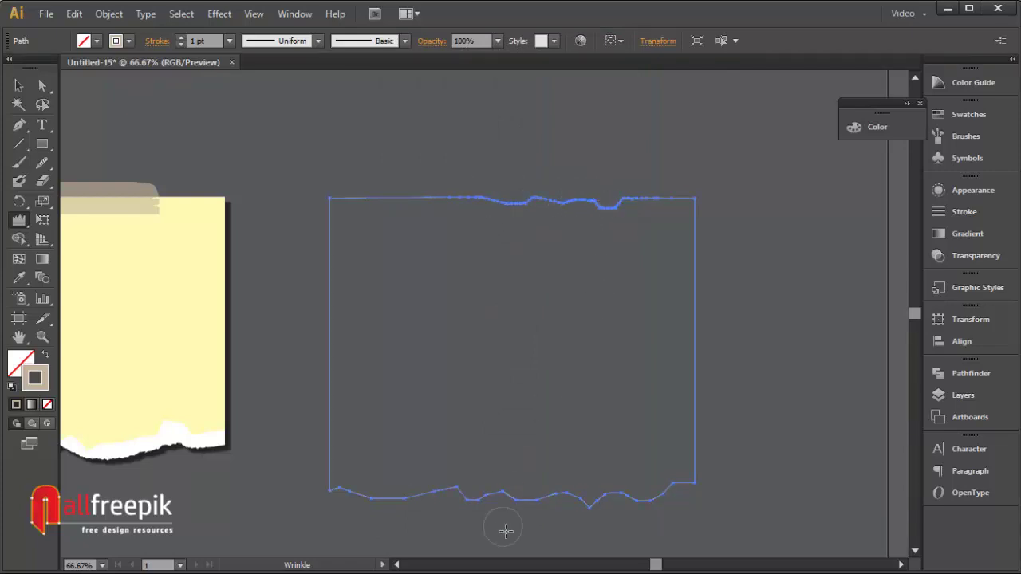
pyautogui.click(598, 505)
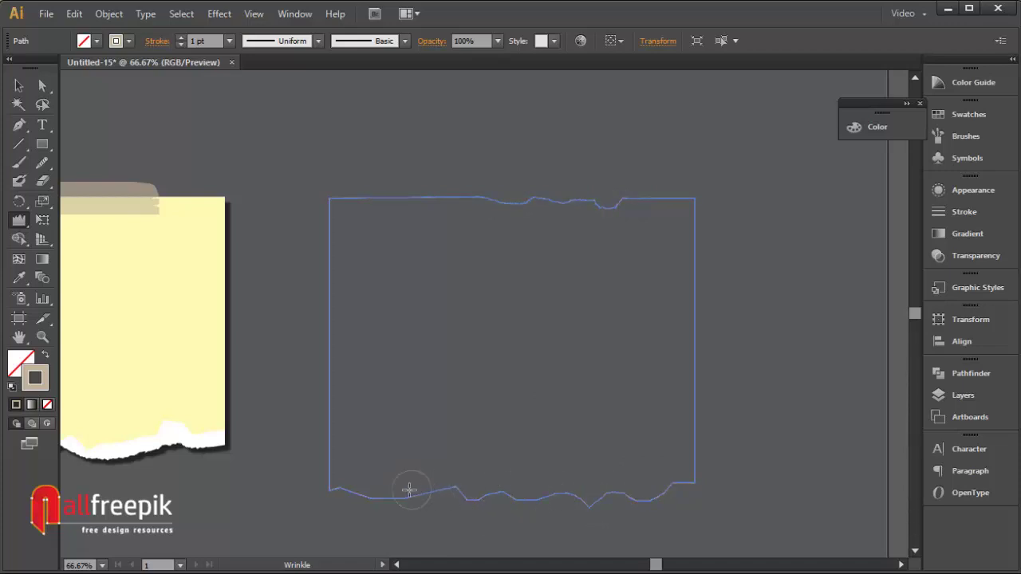
pyautogui.click(434, 489)
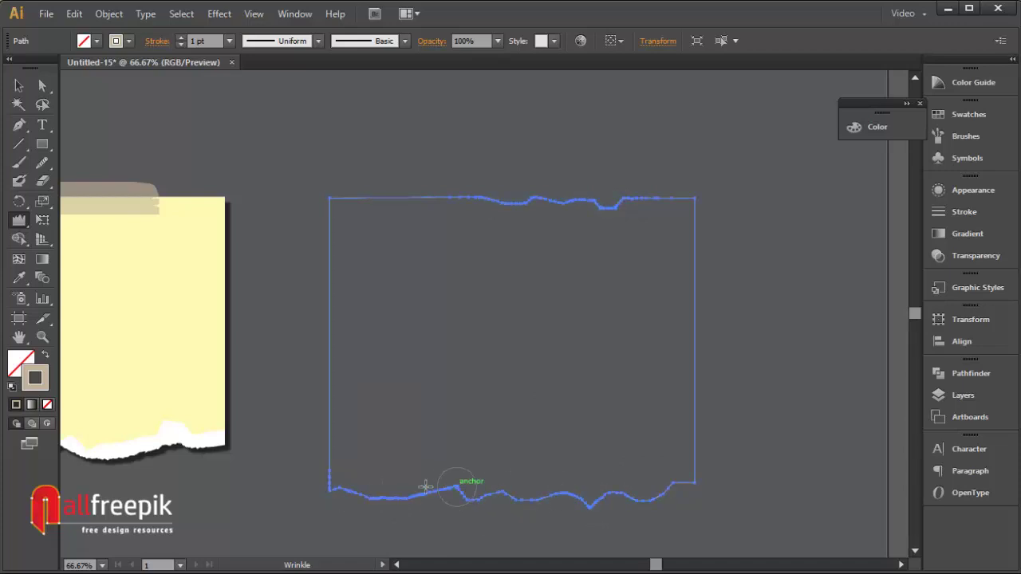
pyautogui.click(547, 494)
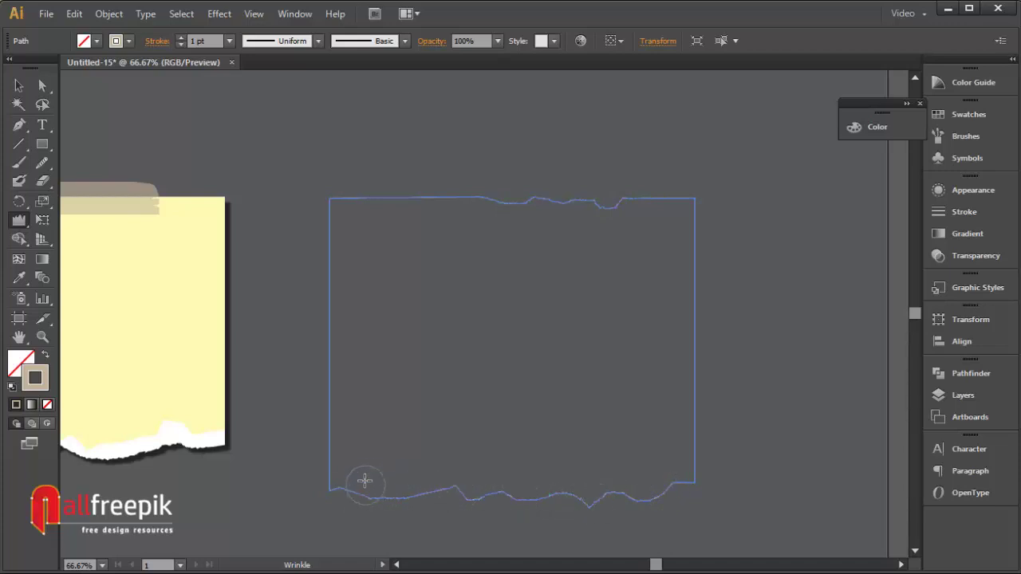
pyautogui.click(461, 484)
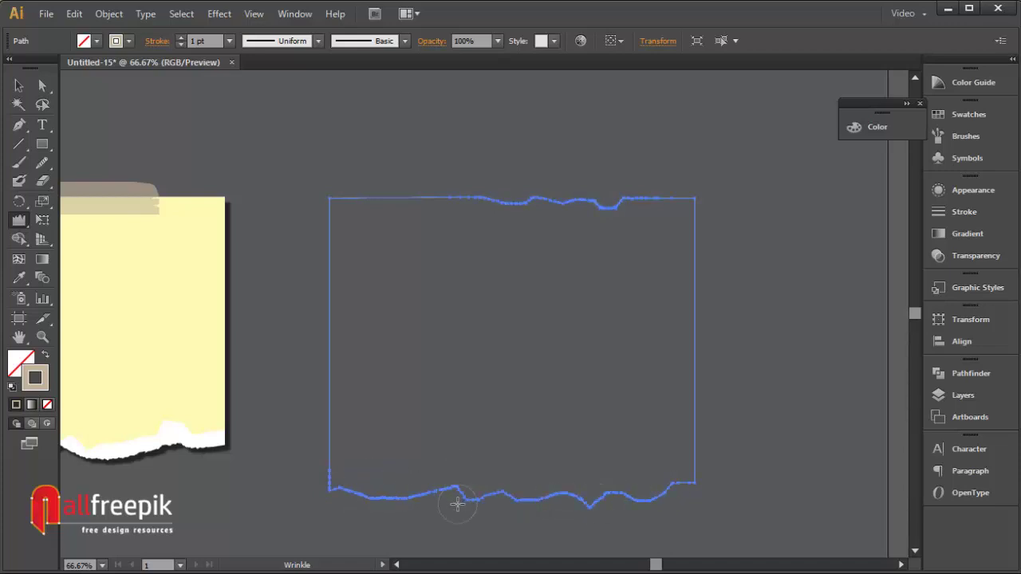
pyautogui.moveTo(530, 457); pyautogui.dragTo(653, 486)
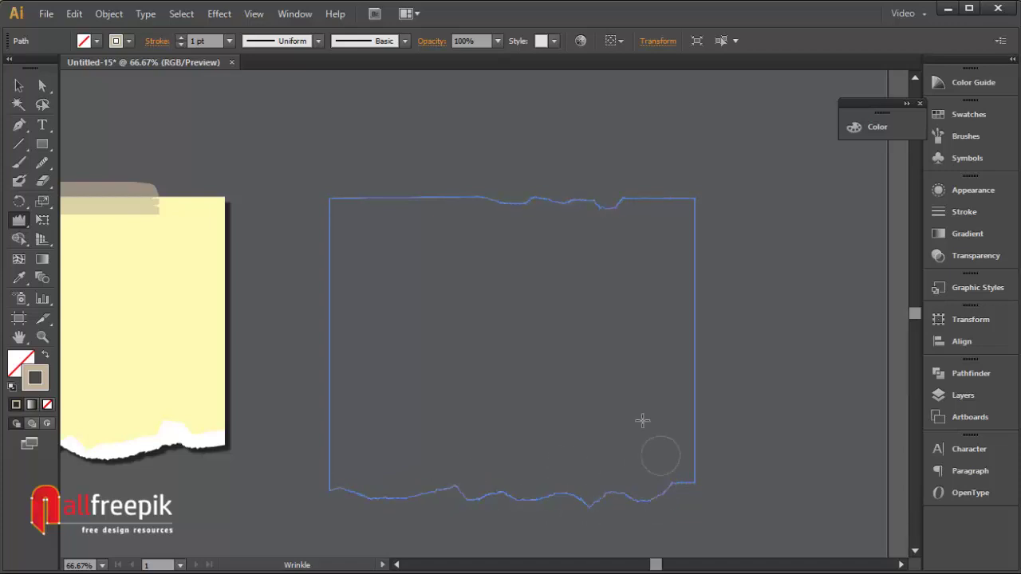
# - Add fine wrinkles along the top edge from the right corner to the left
pyautogui.click(630, 193)
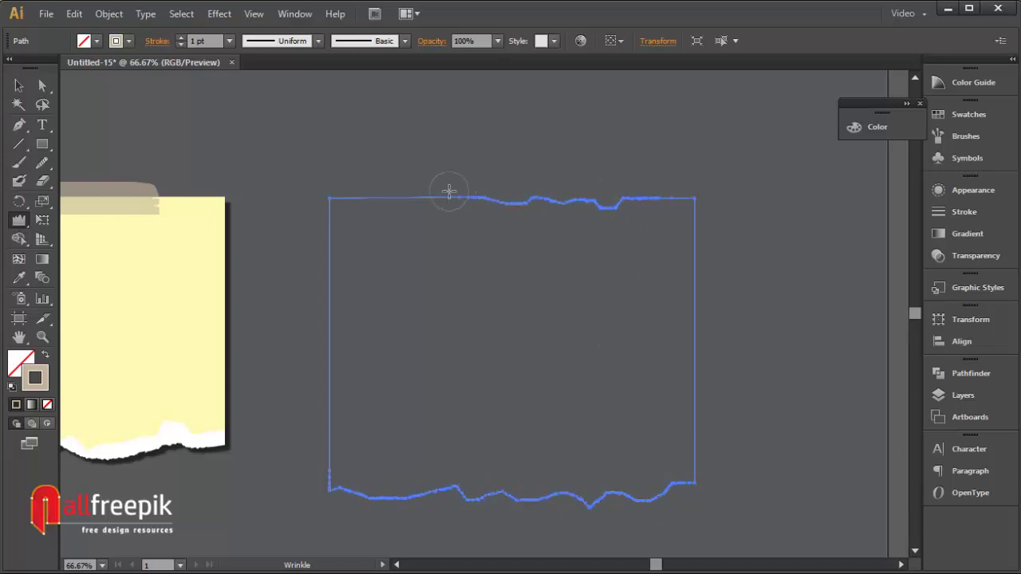
pyautogui.moveTo(619, 197); pyautogui.dragTo(627, 190)
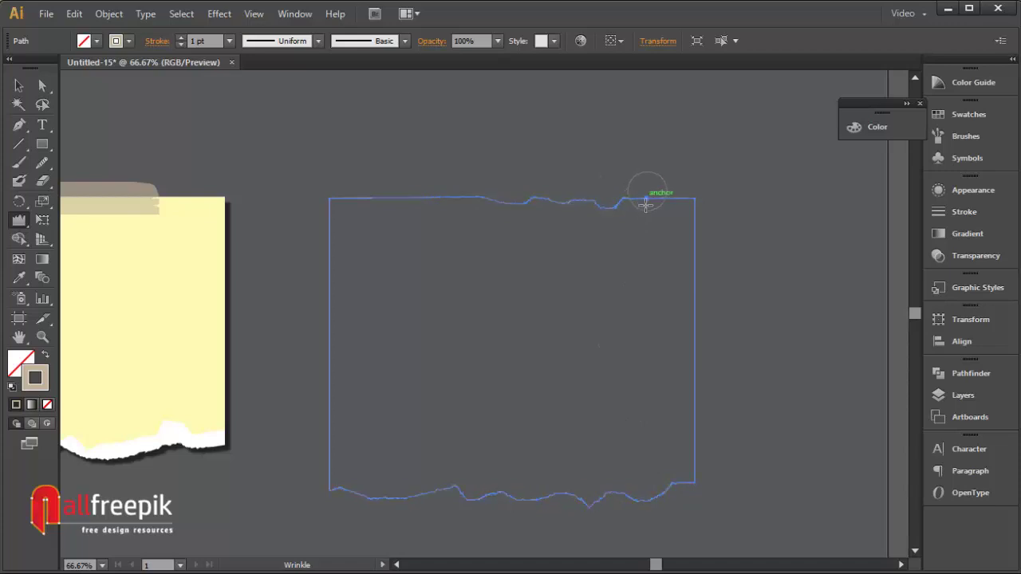
pyautogui.click(661, 199)
pyautogui.click(552, 208)
pyautogui.click(370, 206)
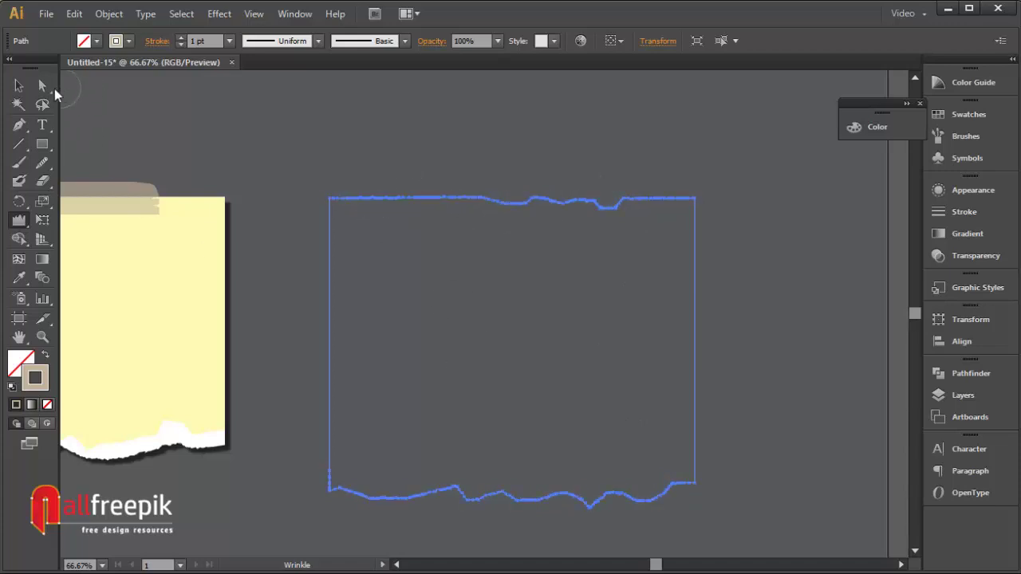
pyautogui.click(14, 86)
pyautogui.click(326, 144)
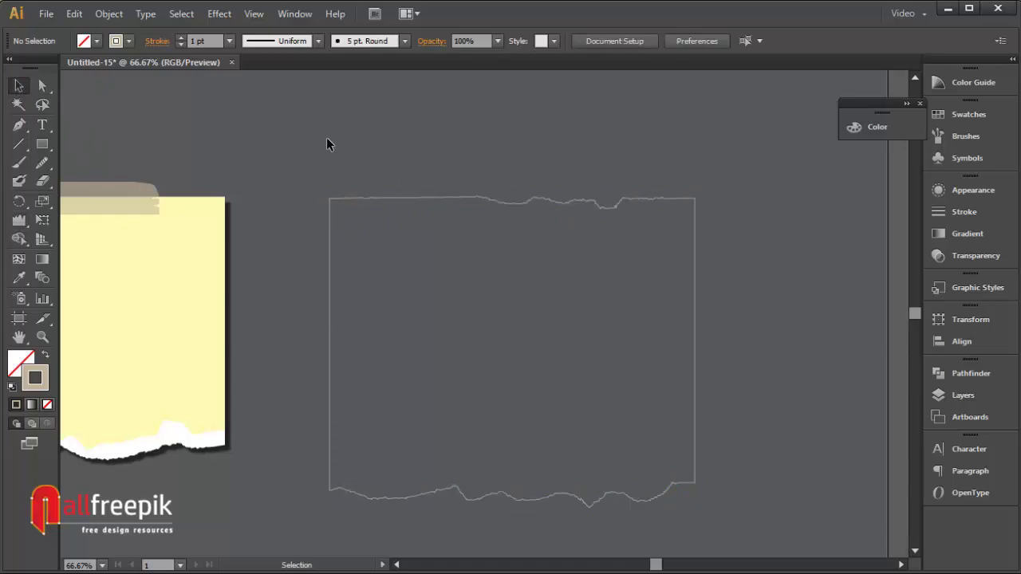
# - Paste a copy in front of the torn outline and pull its top and bottom in to about 518 pt tall
pyautogui.click(695, 369)
pyautogui.click(109, 13)
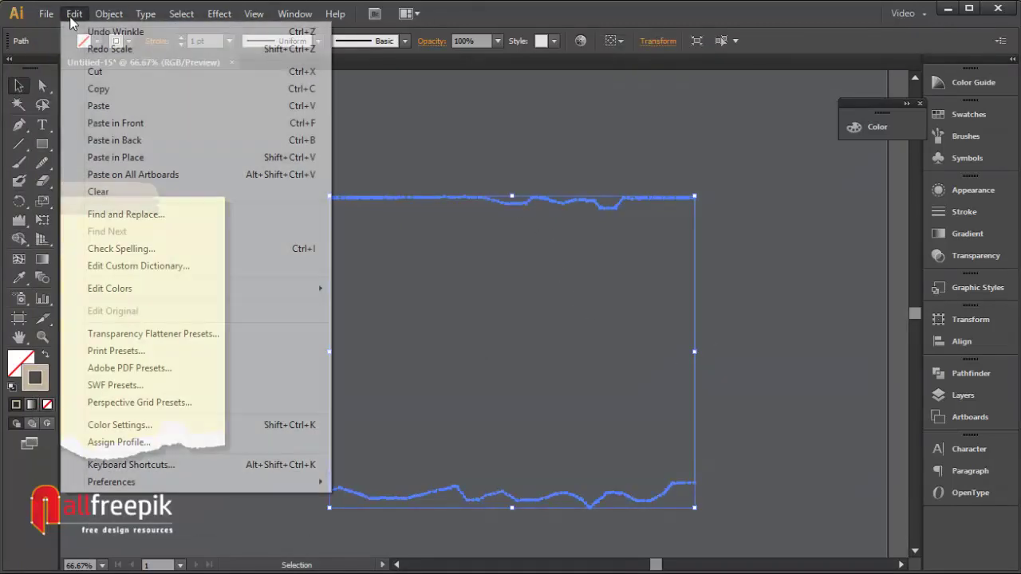
pyautogui.click(73, 14)
pyautogui.click(73, 13)
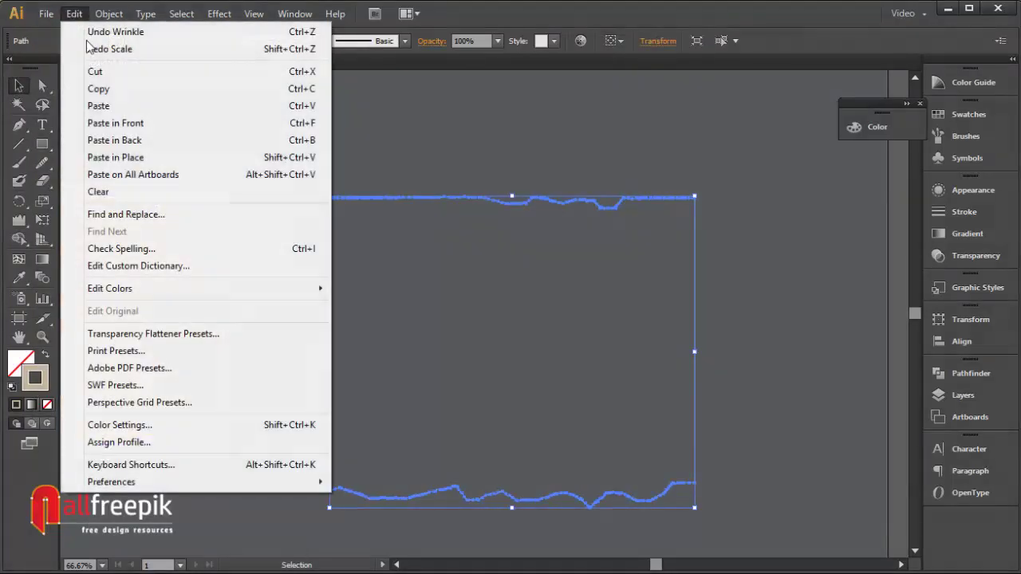
pyautogui.click(116, 122)
pyautogui.moveTo(512, 197); pyautogui.dragTo(512, 217)
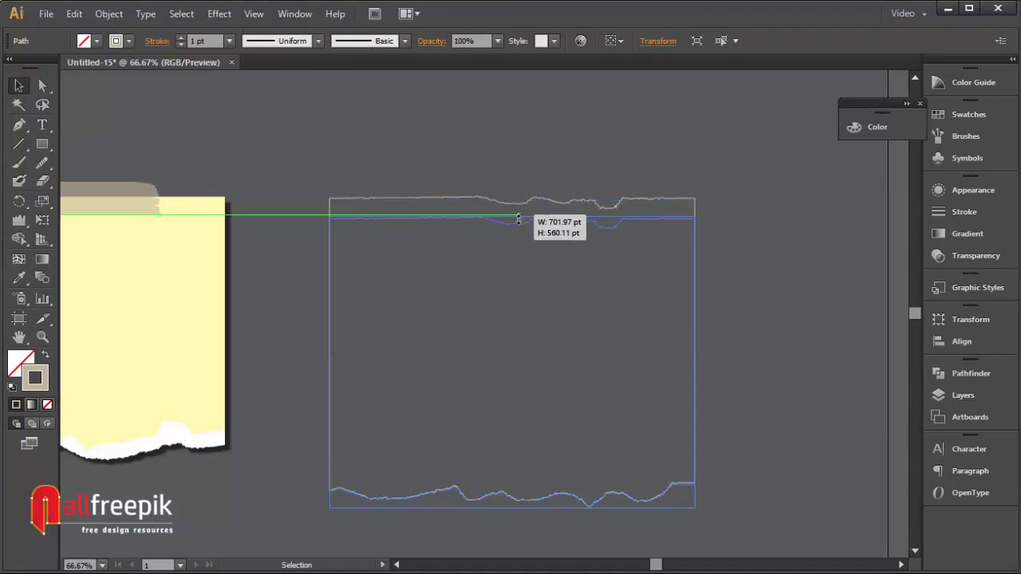
pyautogui.moveTo(512, 509); pyautogui.dragTo(516, 486)
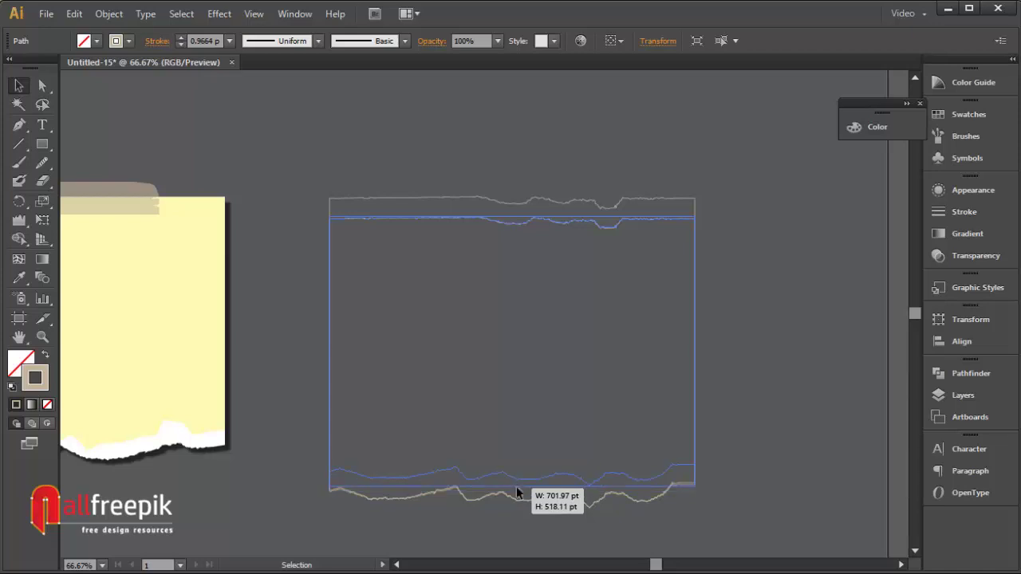
pyautogui.click(815, 409)
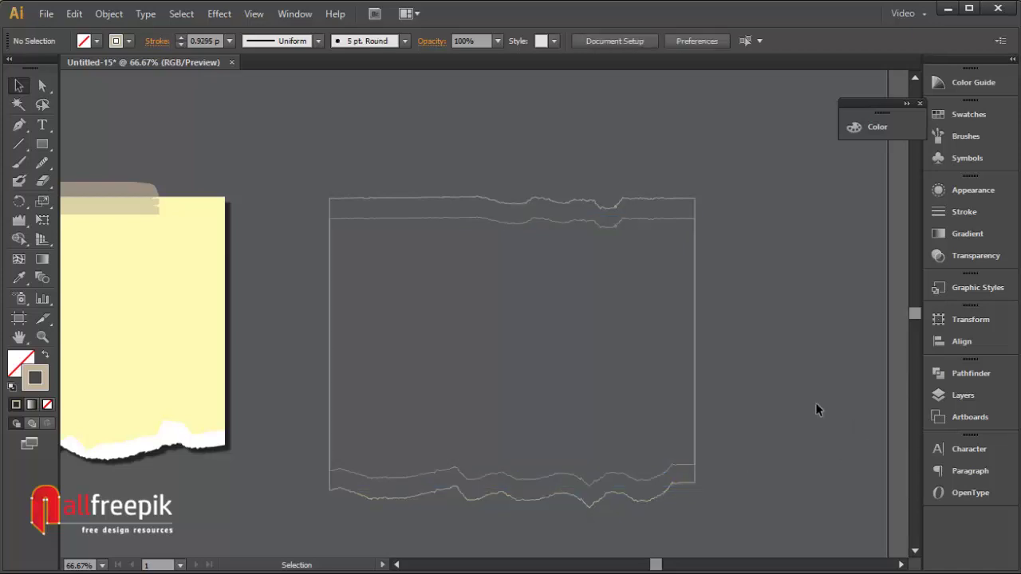
pyautogui.click(689, 217)
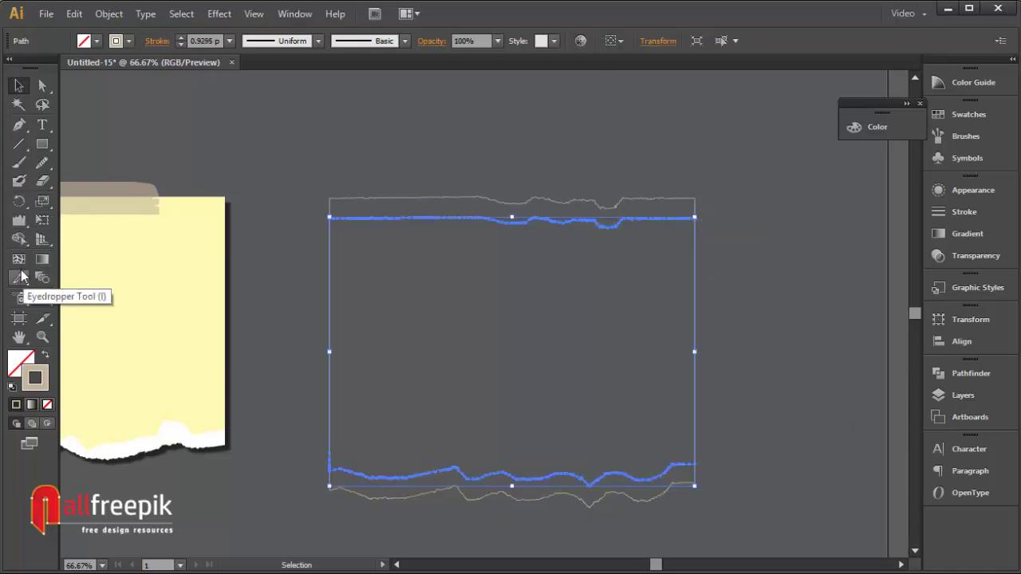
pyautogui.click(19, 202)
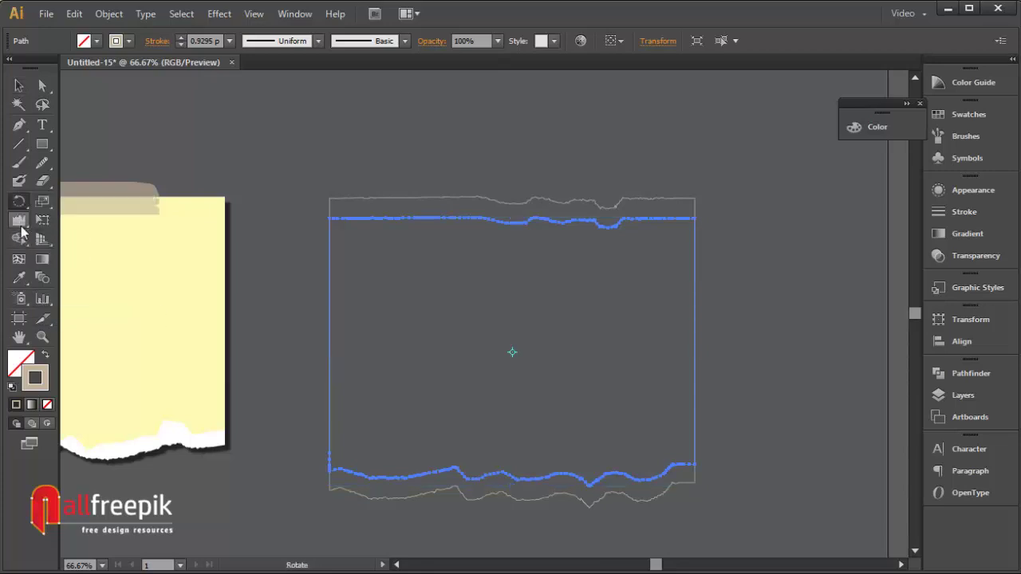
# - With the Warp tool, smooth the inner bottom edge and push a new dip into the inner top edge
pyautogui.moveTo(21, 230); pyautogui.dragTo(79, 234)
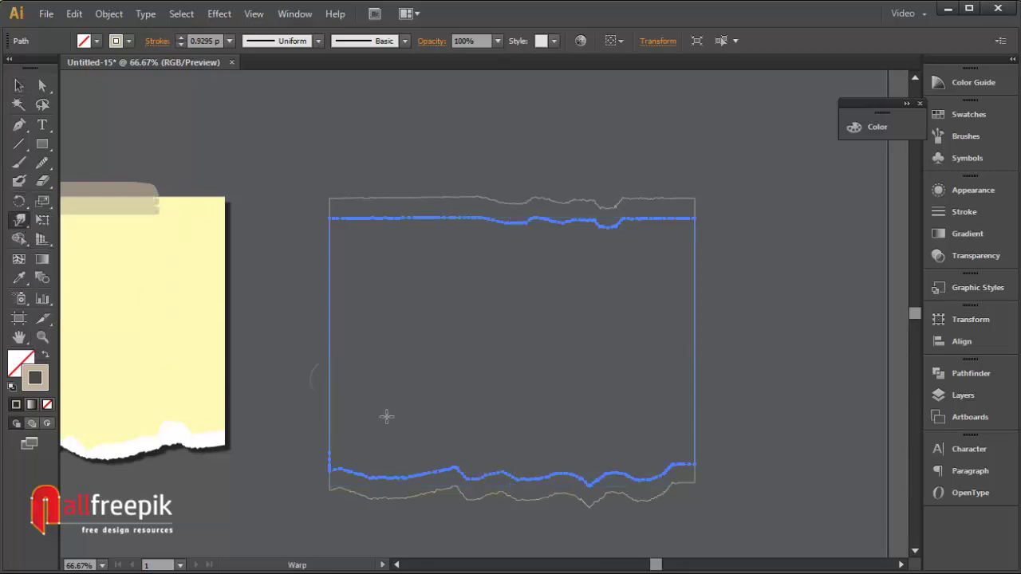
pyautogui.moveTo(378, 466)
pyautogui.mouseDown()
pyautogui.moveTo(440, 470)
pyautogui.moveTo(513, 455)
pyautogui.moveTo(568, 488)
pyautogui.moveTo(611, 473)
pyautogui.moveTo(649, 485)
pyautogui.moveTo(667, 476)
pyautogui.mouseUp()
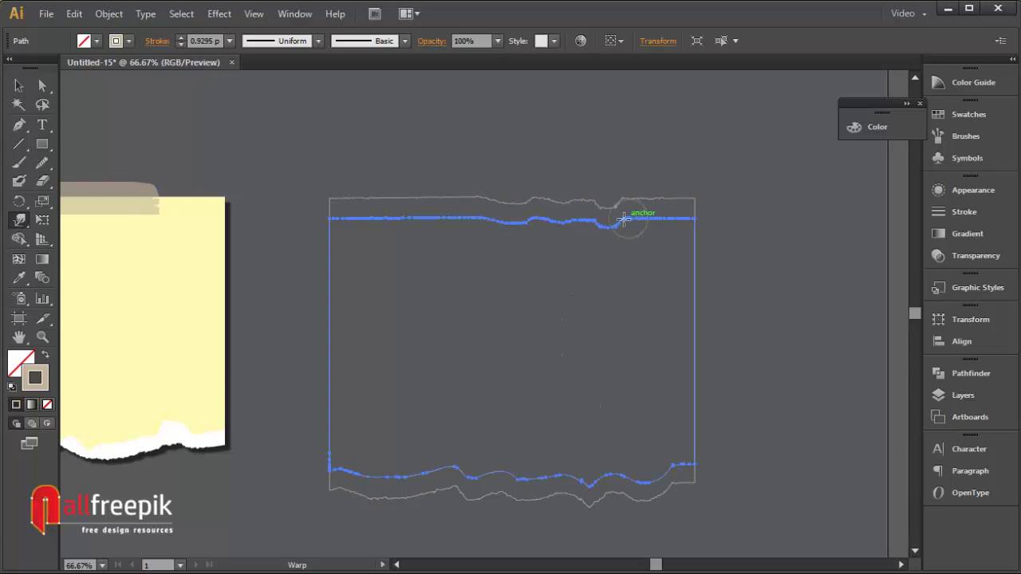
pyautogui.moveTo(633, 216)
pyautogui.mouseDown()
pyautogui.moveTo(481, 207)
pyautogui.moveTo(547, 205)
pyautogui.moveTo(587, 227)
pyautogui.mouseUp()
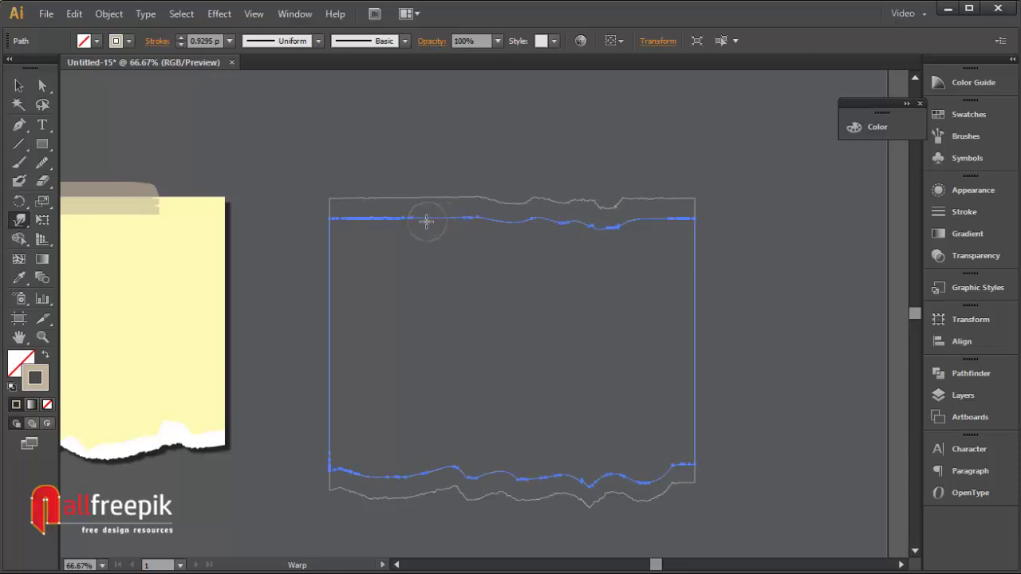
pyautogui.moveTo(449, 221); pyautogui.dragTo(377, 214)
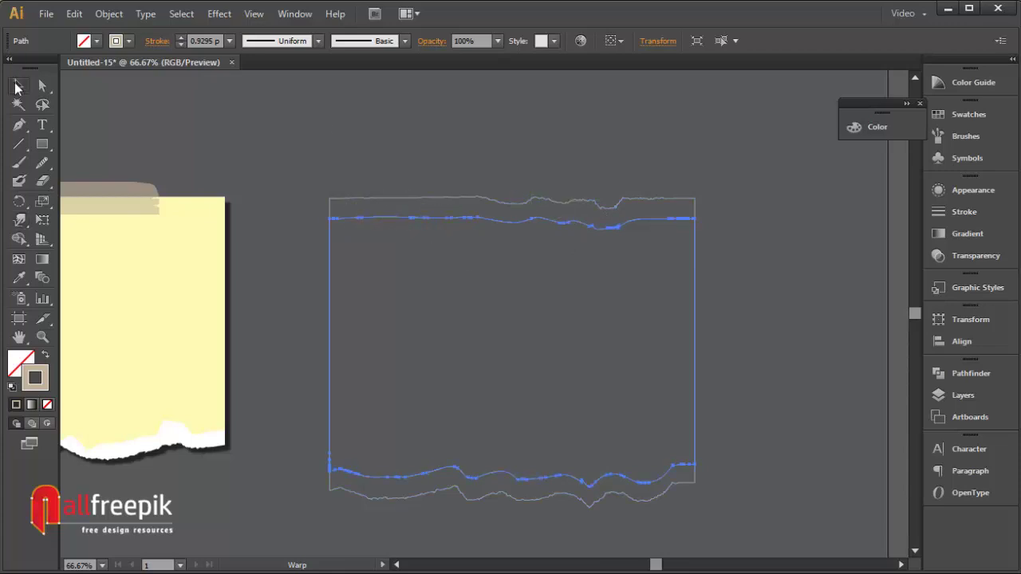
# - Select only the ragged outer top path and lock it
pyautogui.click(17, 87)
pyautogui.click(535, 272)
pyautogui.click(490, 223)
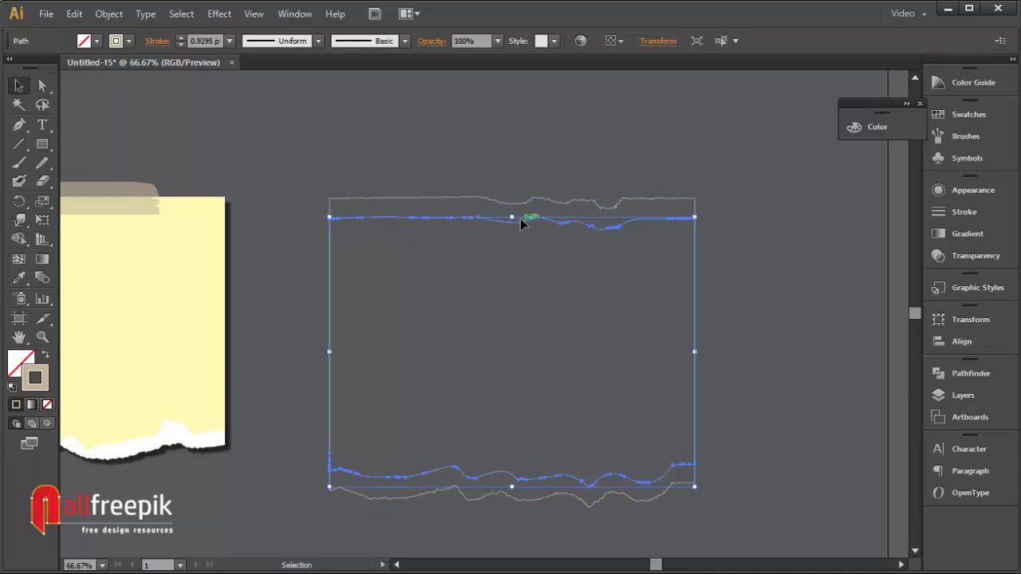
pyautogui.scroll(3, 390, 166)
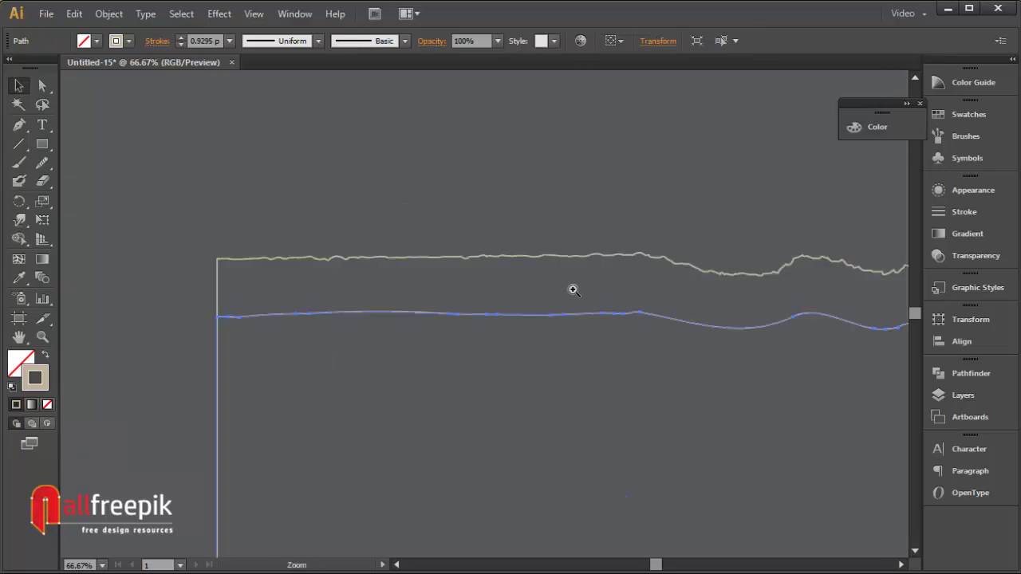
pyautogui.click(183, 152)
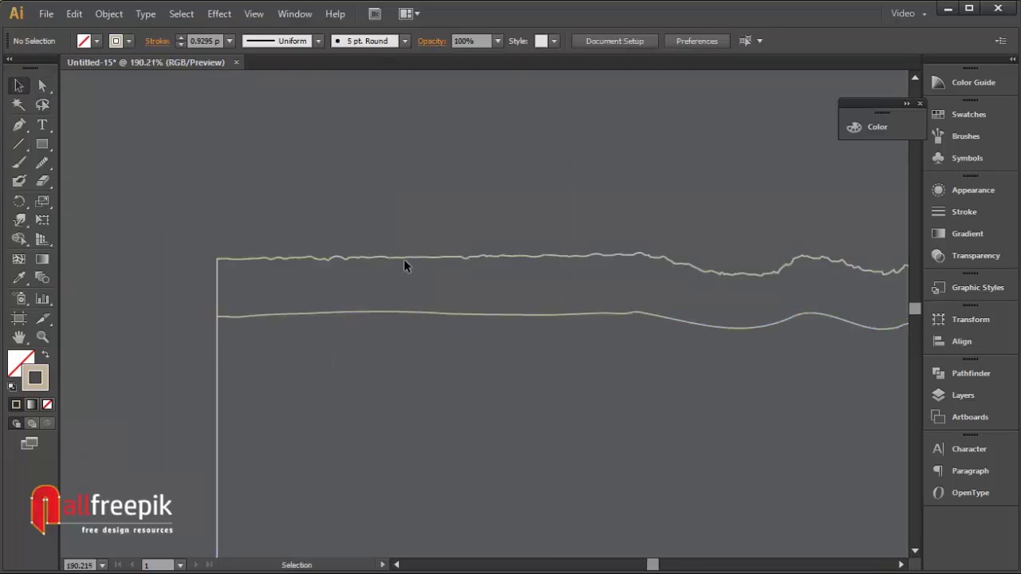
pyautogui.click(404, 257)
pyautogui.click(109, 13)
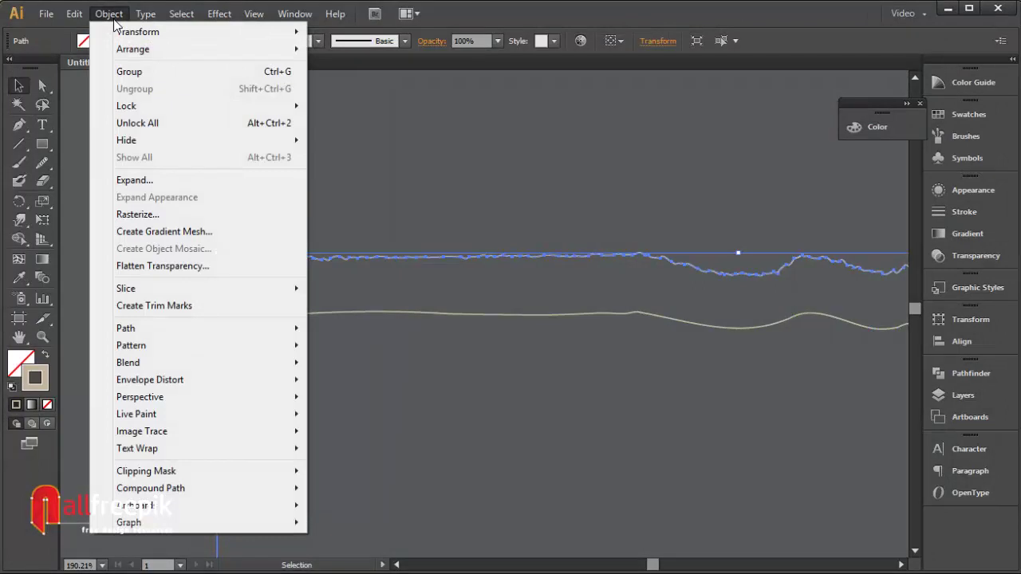
pyautogui.click(348, 104)
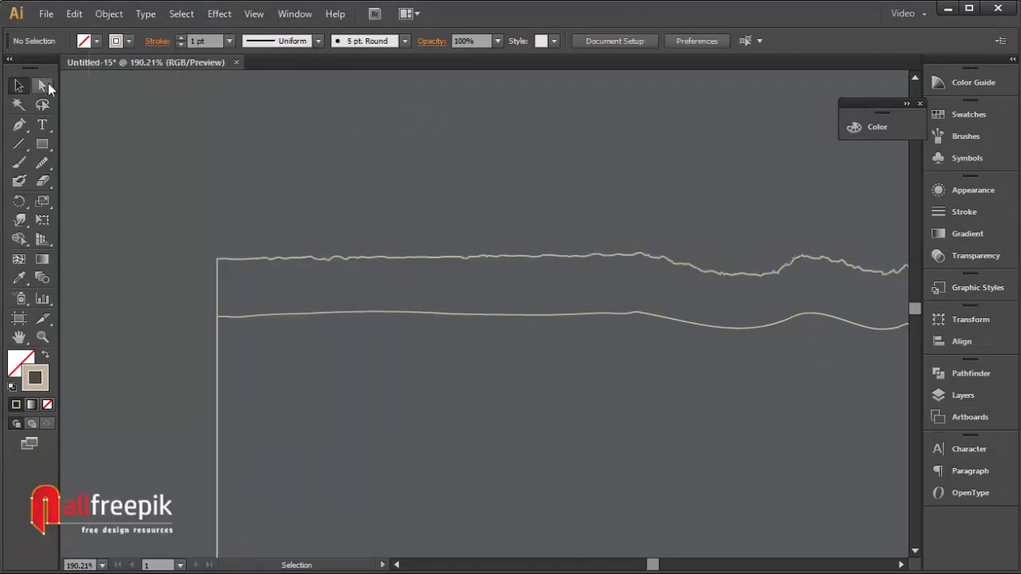
# - Raise the inner path's left top segment about 37 pt to meet the outer torn edge
pyautogui.moveTo(758, 371); pyautogui.dragTo(672, 354)
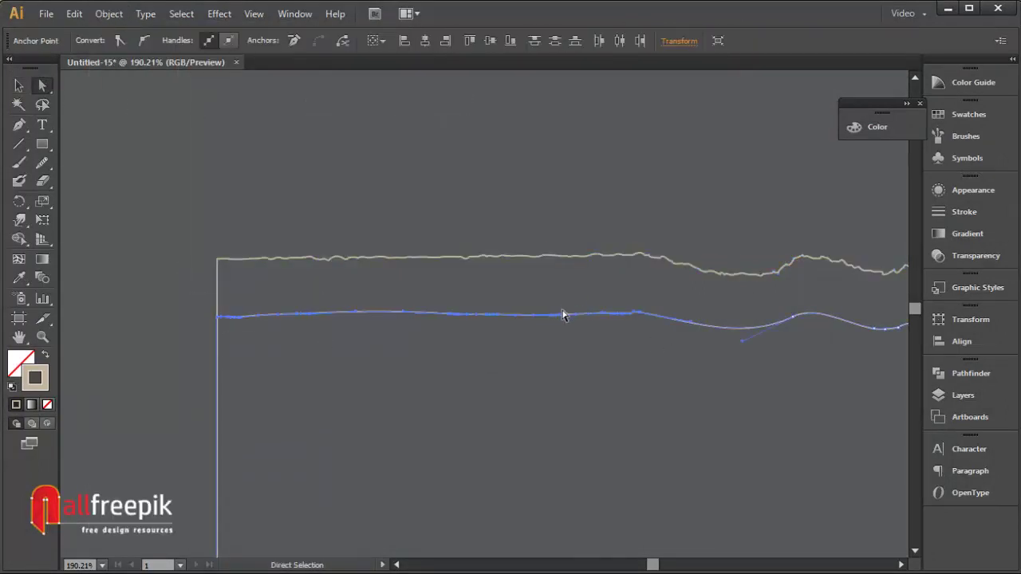
pyautogui.moveTo(563, 315); pyautogui.dragTo(559, 259)
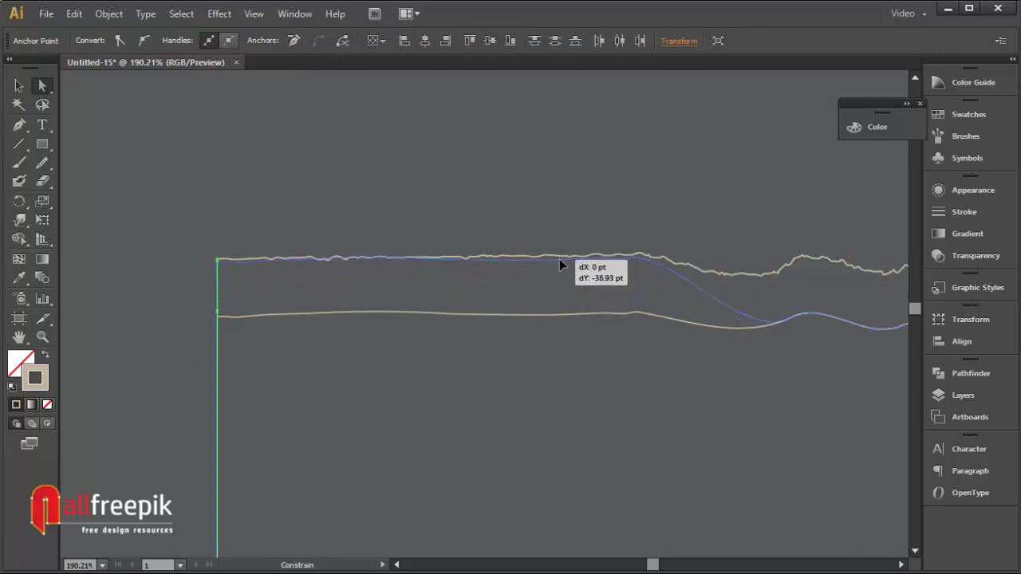
pyautogui.click(556, 215)
pyautogui.hotkey('ctrl', '-')
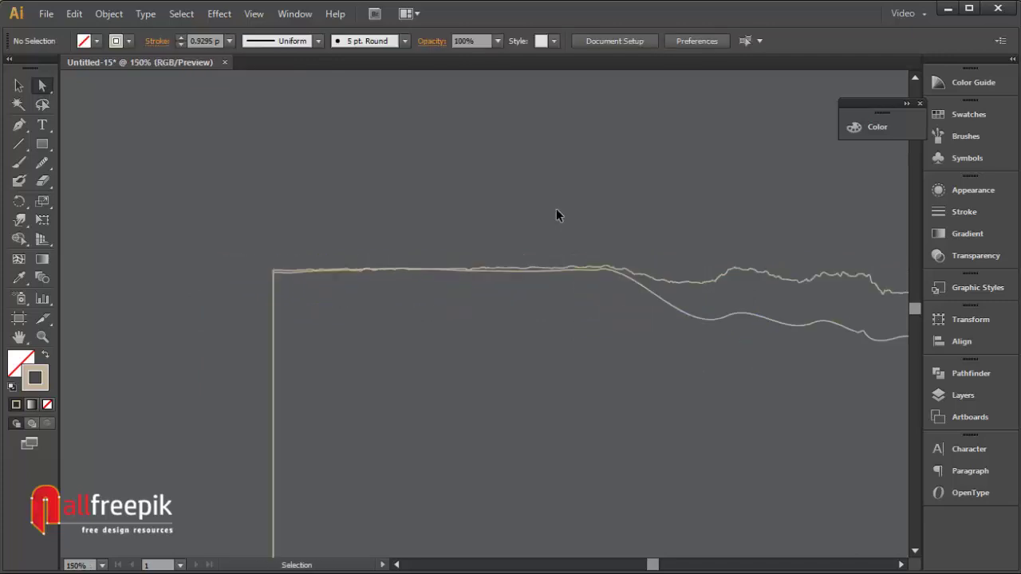
pyautogui.hotkey('ctrl', '-')
pyautogui.hotkey('ctrl', '-')
pyautogui.moveTo(593, 324); pyautogui.dragTo(524, 228)
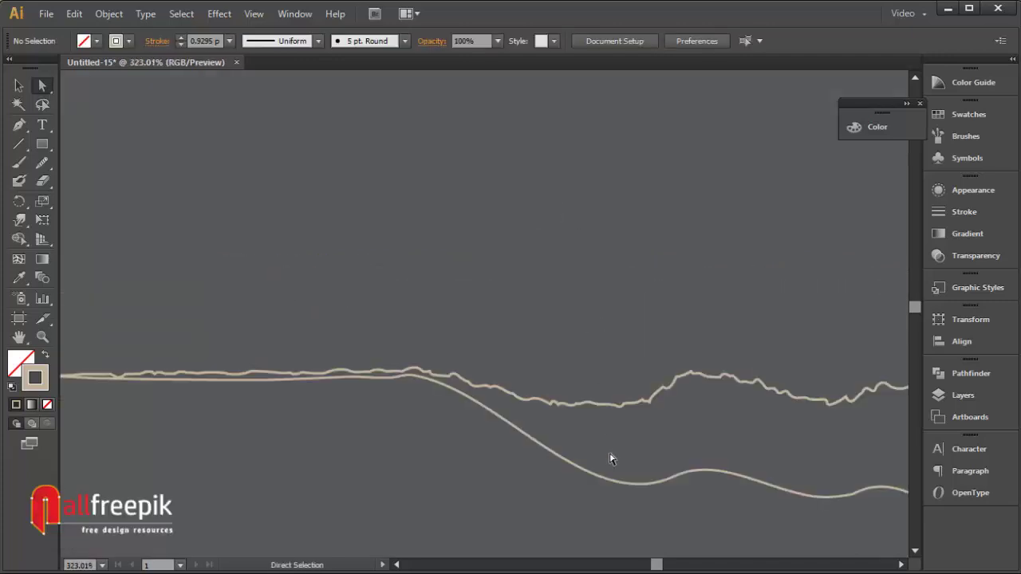
pyautogui.click(598, 482)
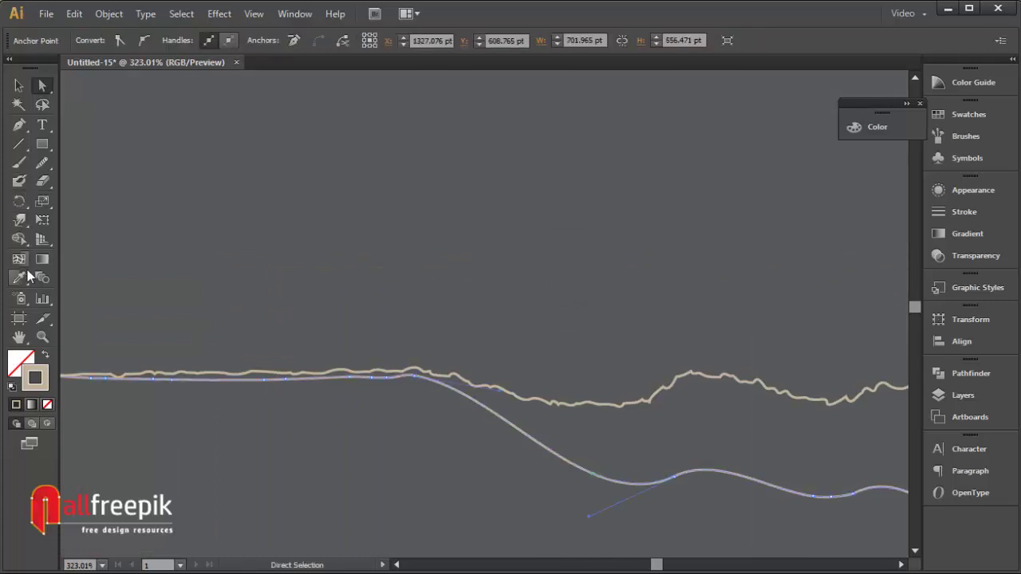
pyautogui.click(19, 223)
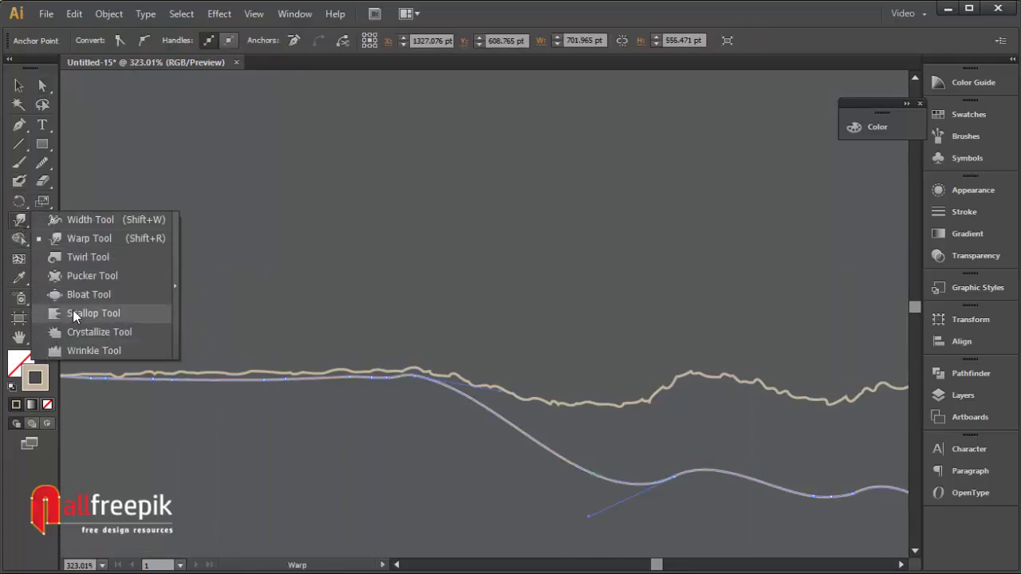
# - Scallop and then wrinkle the sloping lower inner edge into jagged tears
pyautogui.click(75, 312)
pyautogui.moveTo(553, 458); pyautogui.dragTo(745, 472)
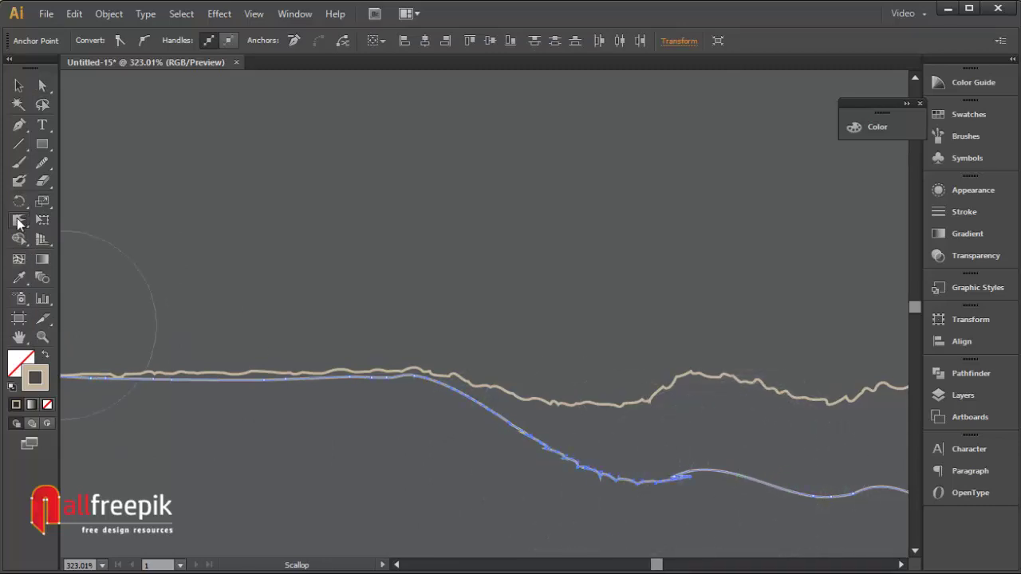
pyautogui.moveTo(19, 223); pyautogui.dragTo(80, 351)
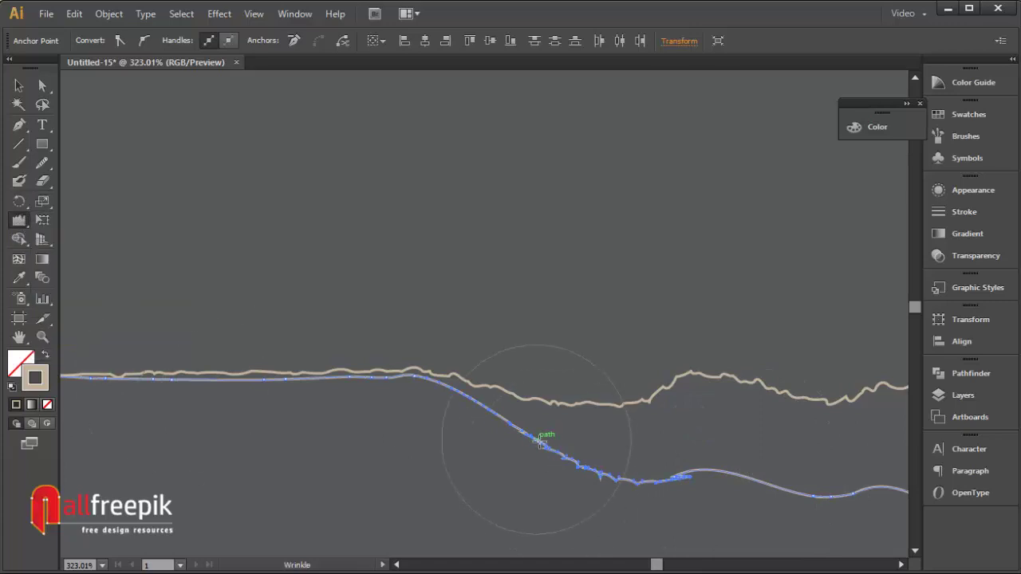
pyautogui.moveTo(540, 444)
pyautogui.mouseDown()
pyautogui.moveTo(503, 417)
pyautogui.moveTo(740, 466)
pyautogui.mouseUp()
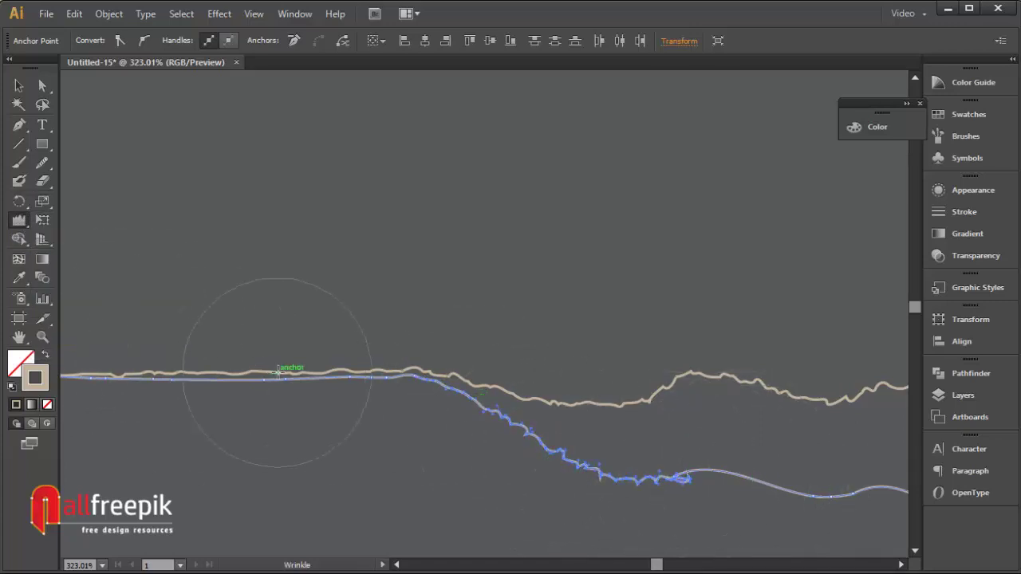
pyautogui.press('v')
# - Wrinkle the smooth right section of the inner top edge
pyautogui.click(358, 225)
pyautogui.hotkey('ctrl', '-')
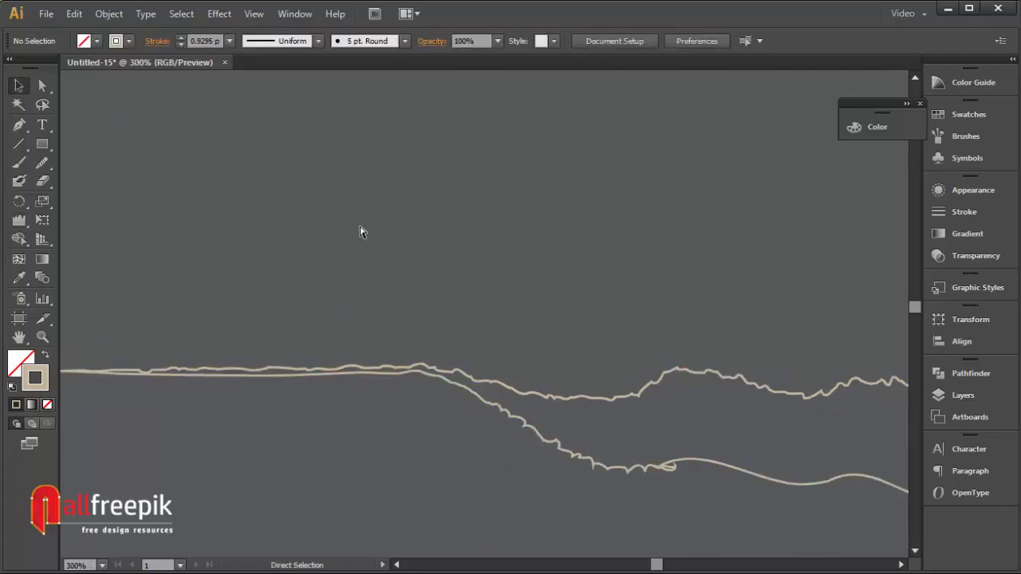
pyautogui.hotkey('ctrl', '-')
pyautogui.hotkey('ctrl', '-')
pyautogui.hotkey('ctrl', '-')
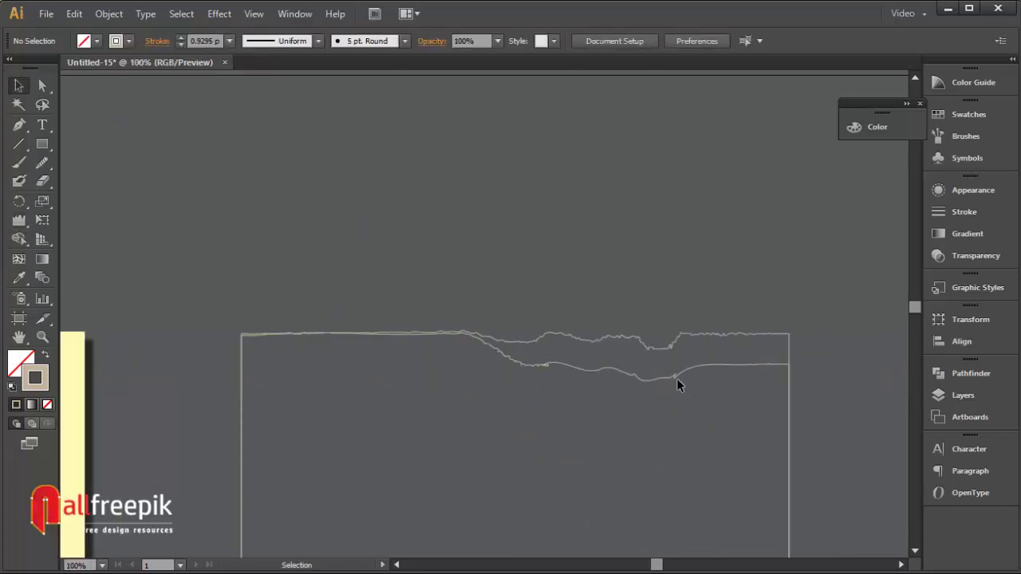
pyautogui.click(674, 378)
pyautogui.click(19, 220)
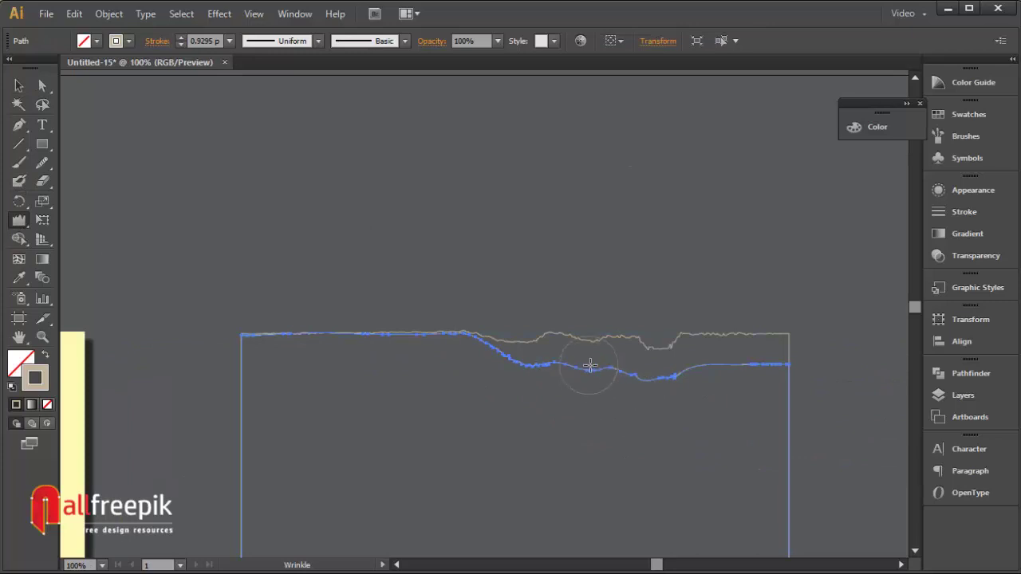
pyautogui.moveTo(589, 365); pyautogui.dragTo(686, 365)
pyautogui.click(29, 86)
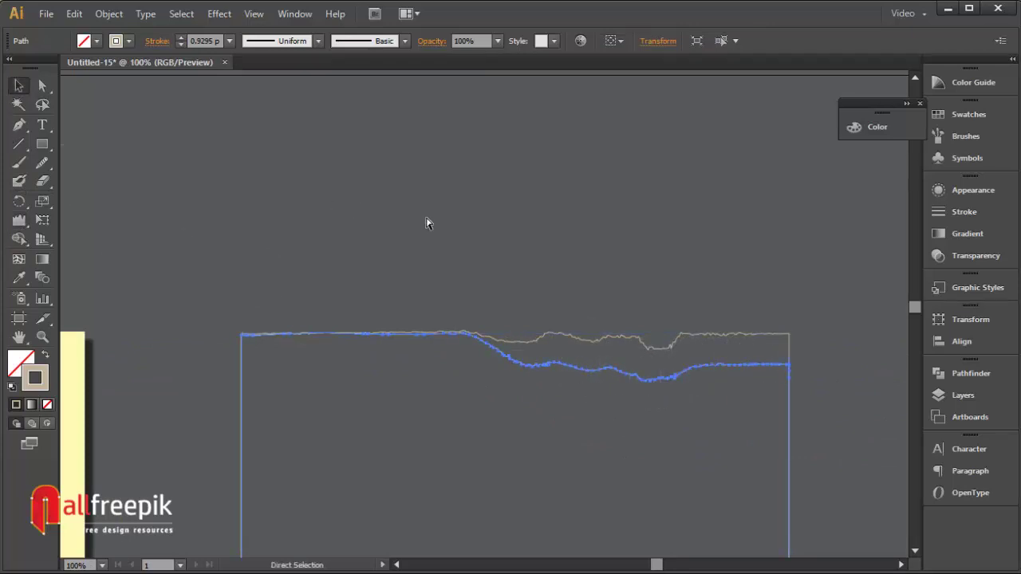
# - Wrinkle the bottom inner edge of the note
pyautogui.hotkey('ctrl', '-')
pyautogui.moveTo(569, 354); pyautogui.dragTo(542, 289)
pyautogui.click(737, 370)
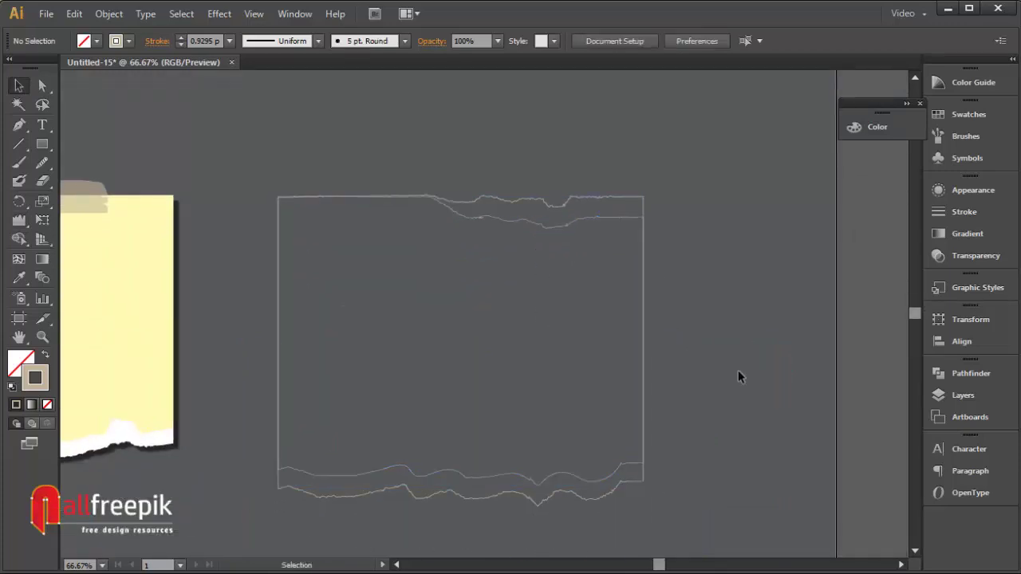
pyautogui.click(591, 479)
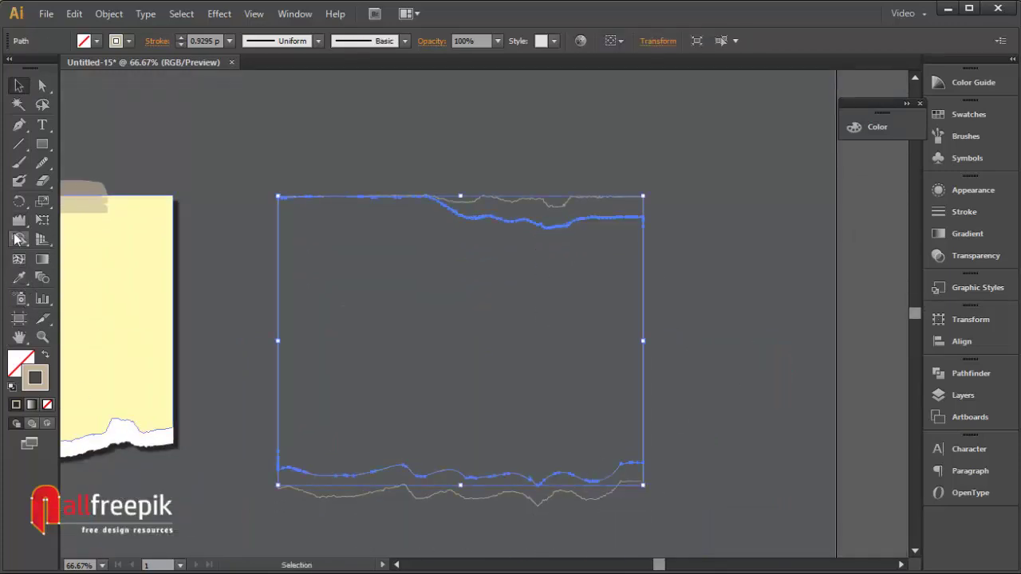
pyautogui.click(19, 221)
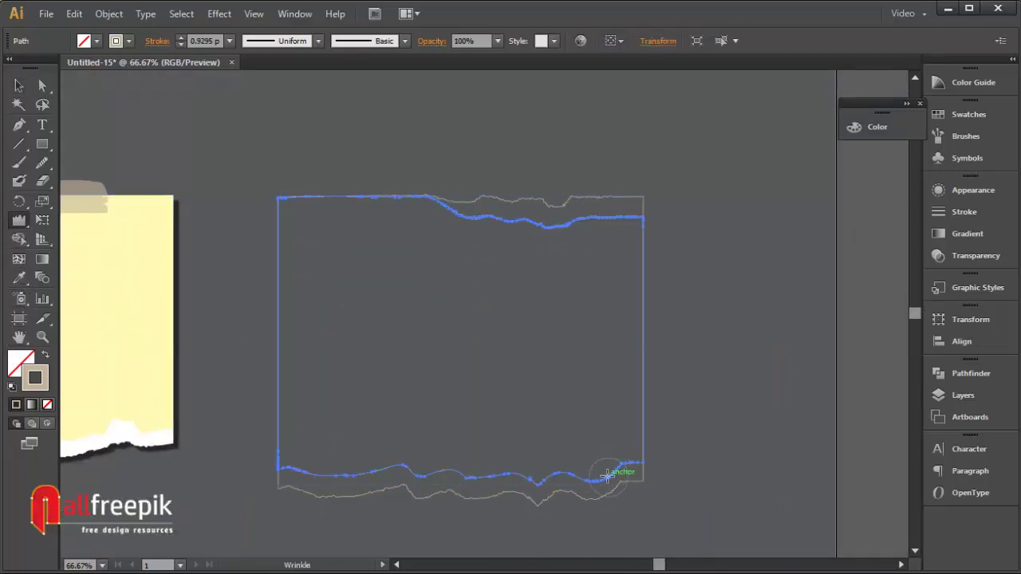
pyautogui.moveTo(539, 477)
pyautogui.mouseDown()
pyautogui.moveTo(343, 467)
pyautogui.moveTo(446, 467)
pyautogui.mouseUp()
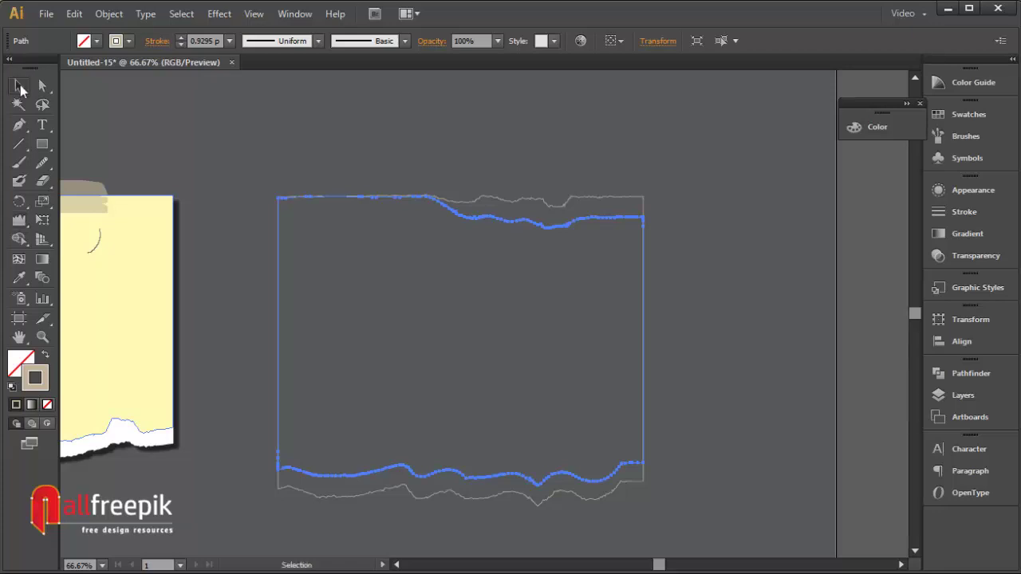
pyautogui.click(444, 190)
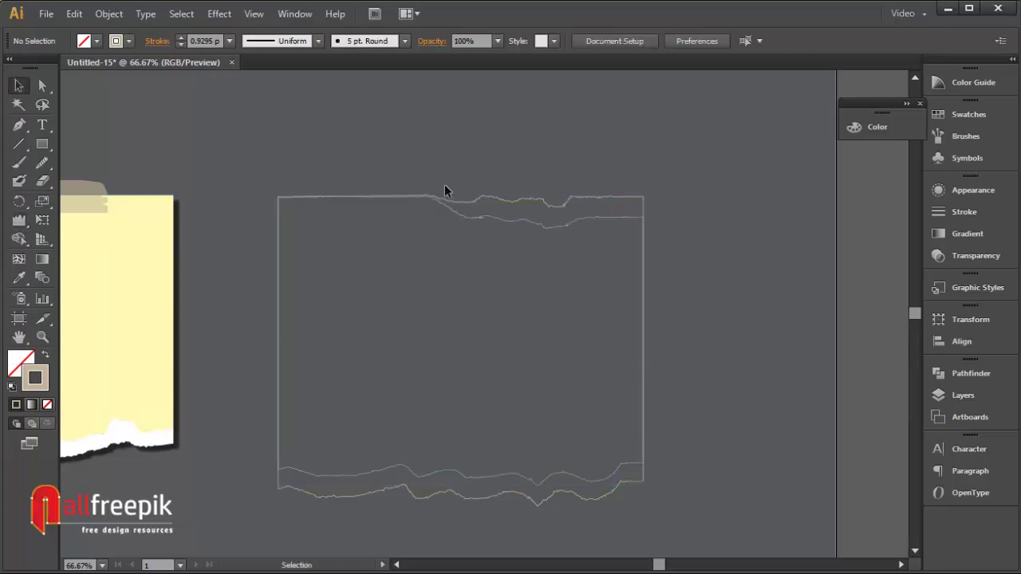
# - Fill the inner note shape pale pink (R242 G210 B213) using the Eyedropper
pyautogui.click(403, 477)
pyautogui.click(685, 409)
pyautogui.click(633, 214)
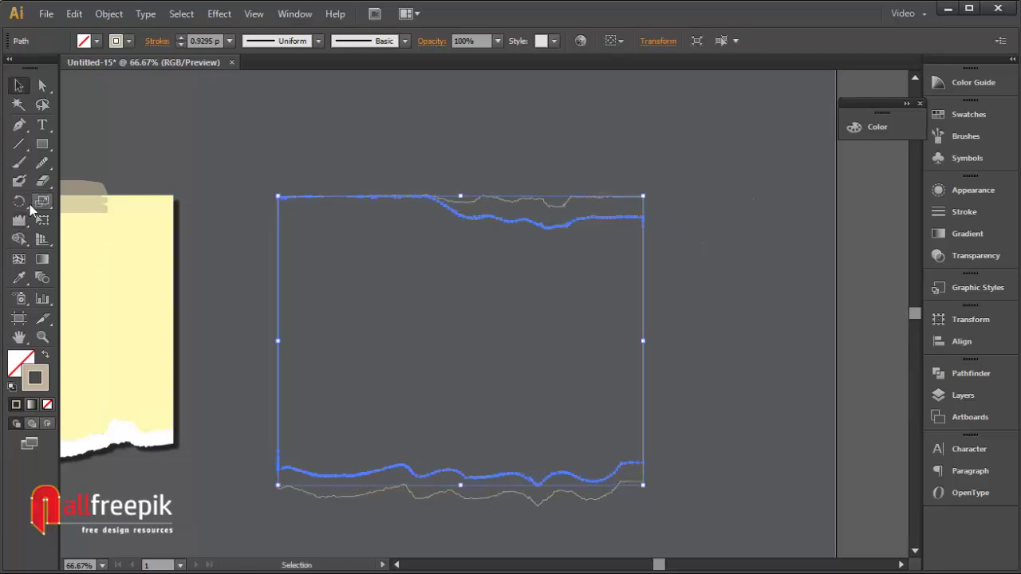
pyautogui.click(19, 278)
pyautogui.moveTo(119, 289); pyautogui.dragTo(195, 266)
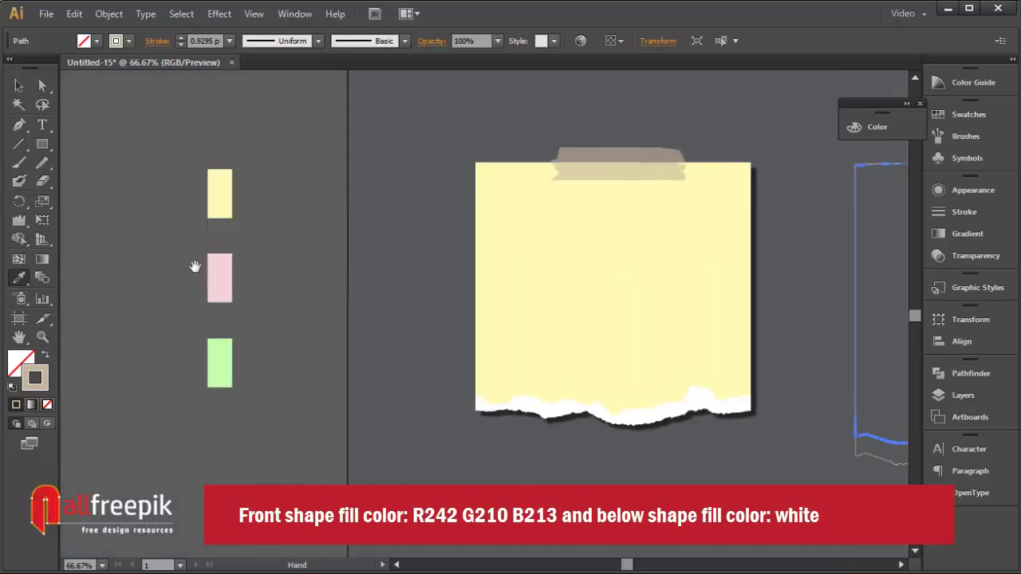
pyautogui.click(219, 278)
pyautogui.click(19, 85)
pyautogui.moveTo(461, 192); pyautogui.dragTo(270, 191)
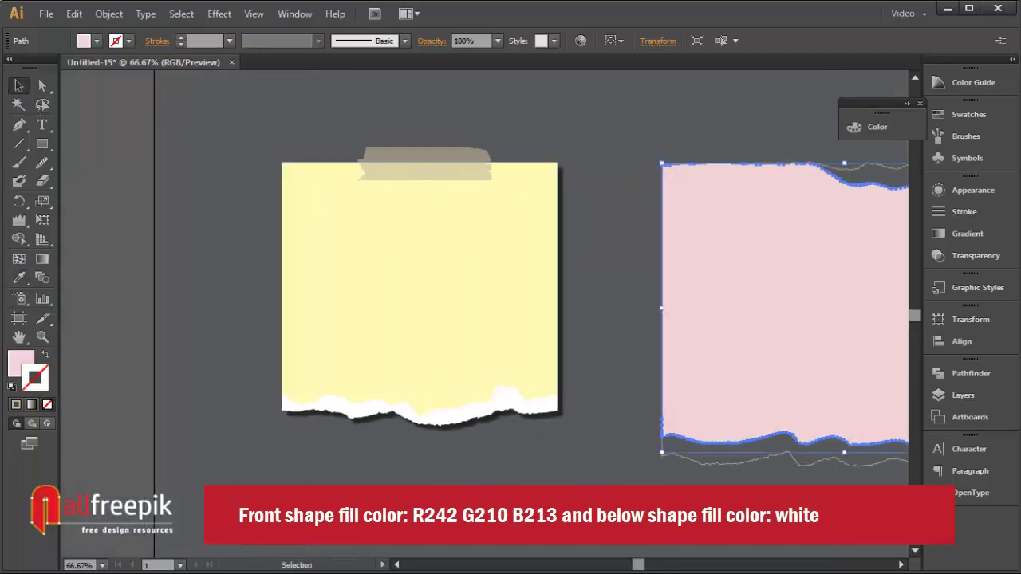
pyautogui.click(814, 468)
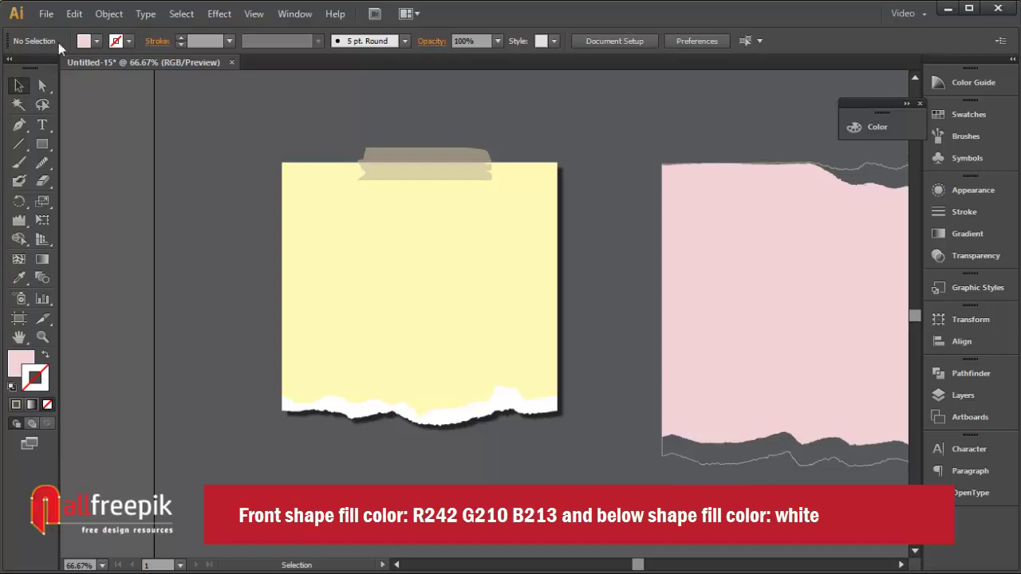
# - Unlock all locked shapes, then lock the current selection
pyautogui.click(109, 13)
pyautogui.click(137, 123)
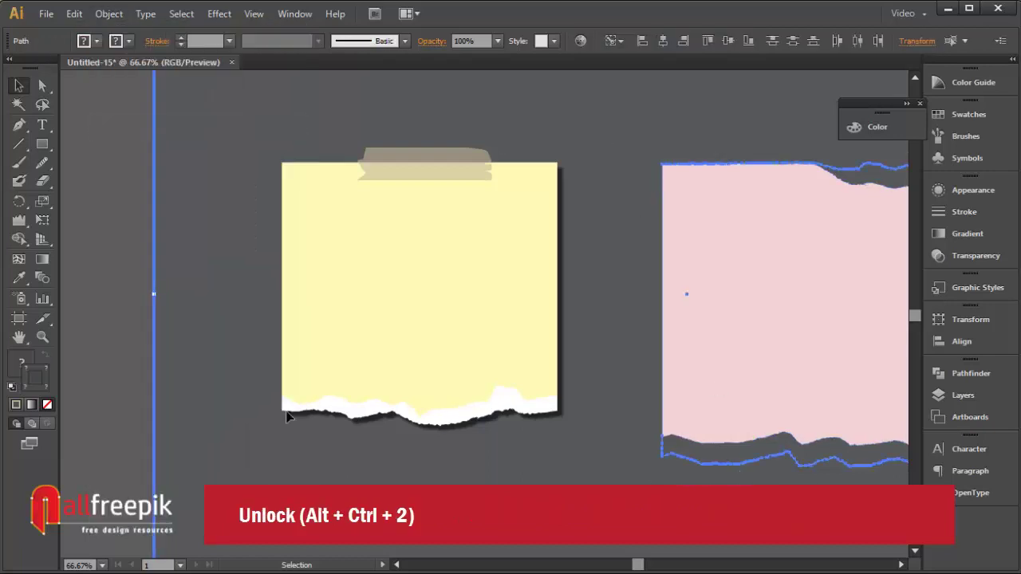
pyautogui.click(221, 325)
pyautogui.click(109, 13)
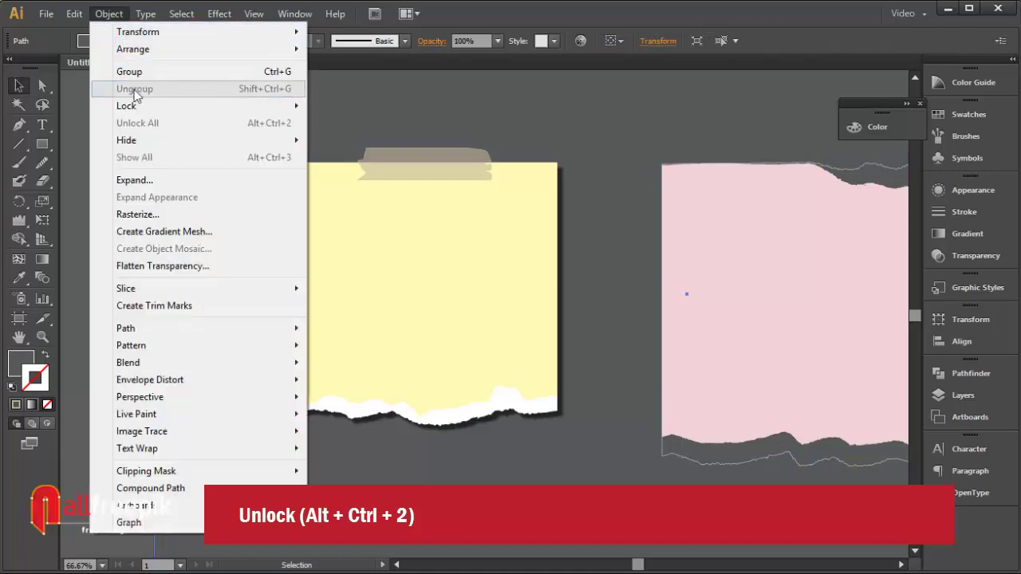
pyautogui.click(349, 105)
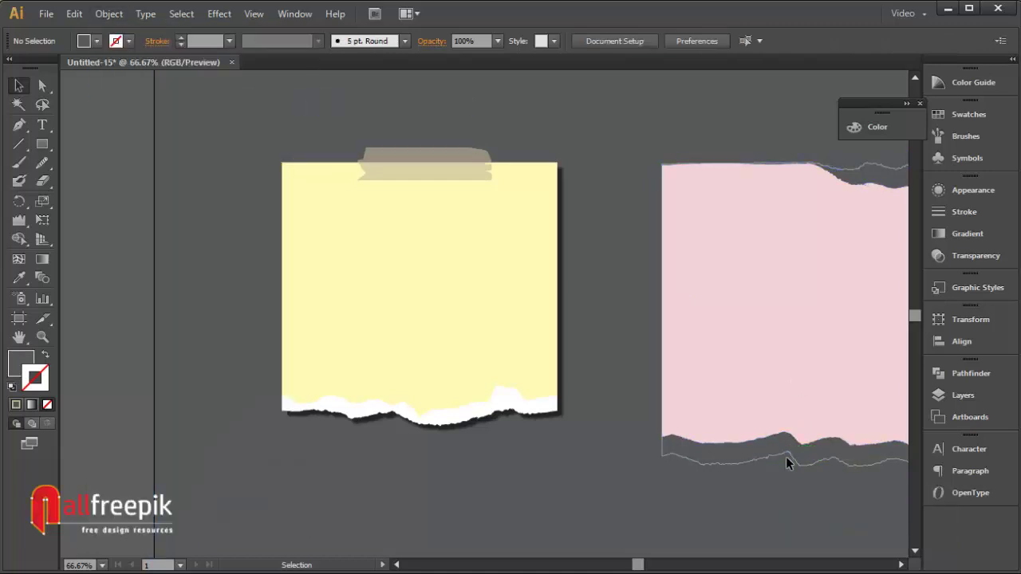
# - Fill the torn backing of the pink note white with the Eyedropper
pyautogui.click(692, 465)
pyautogui.click(20, 278)
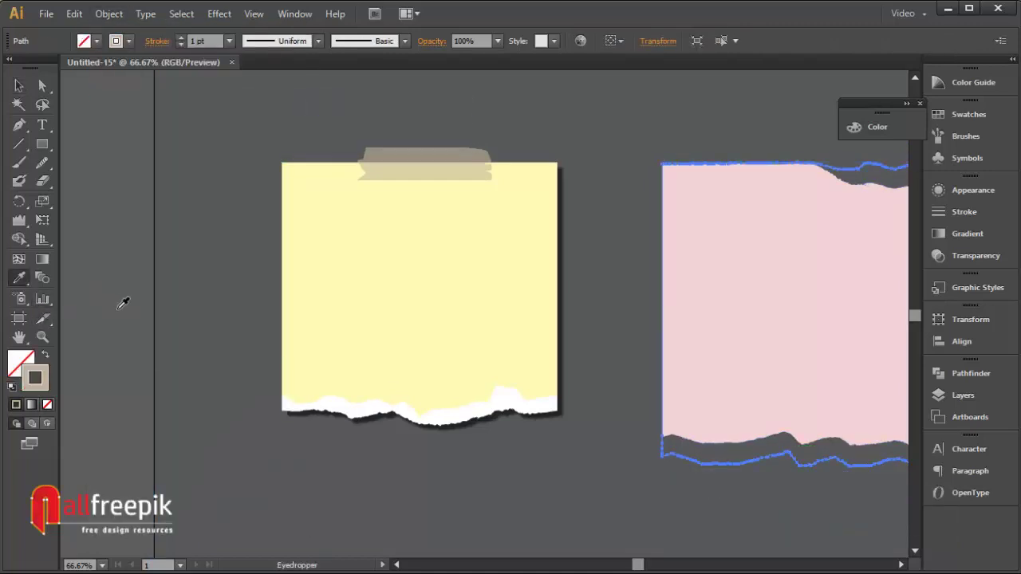
pyautogui.moveTo(81, 319); pyautogui.dragTo(241, 319)
pyautogui.click(481, 420)
pyautogui.press('v')
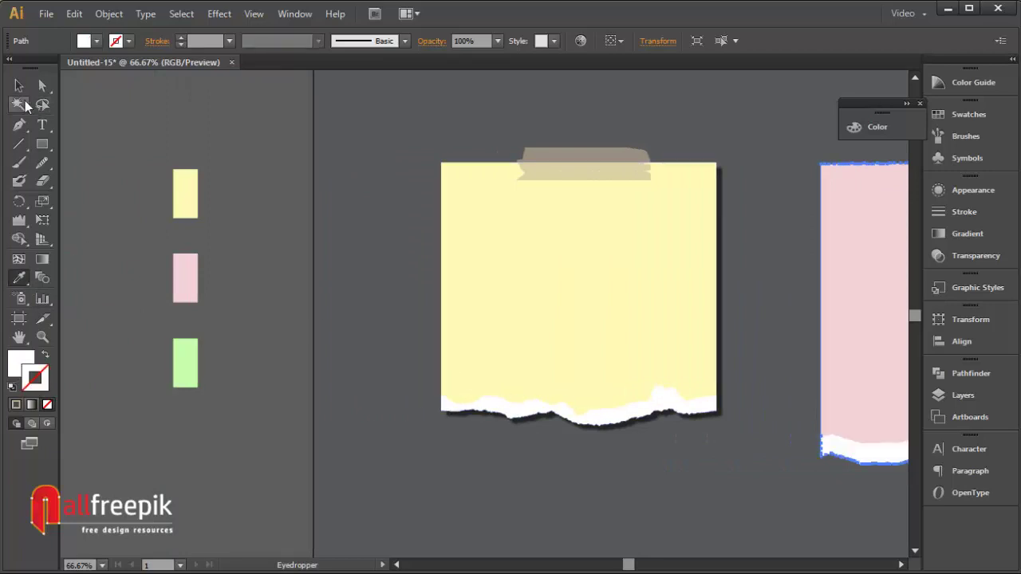
pyautogui.moveTo(731, 277); pyautogui.dragTo(221, 269)
pyautogui.hotkey('shift', 'ctrl', 'e')
# - Apply a drop shadow to the pink note and its backing
pyautogui.click(819, 167)
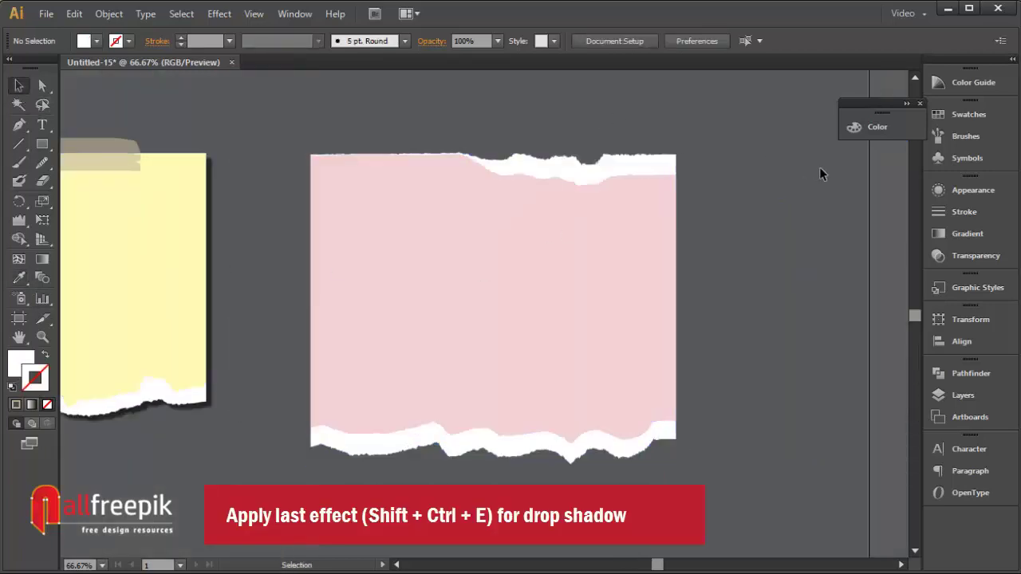
pyautogui.click(641, 162)
pyautogui.click(102, 15)
pyautogui.moveTo(219, 13)
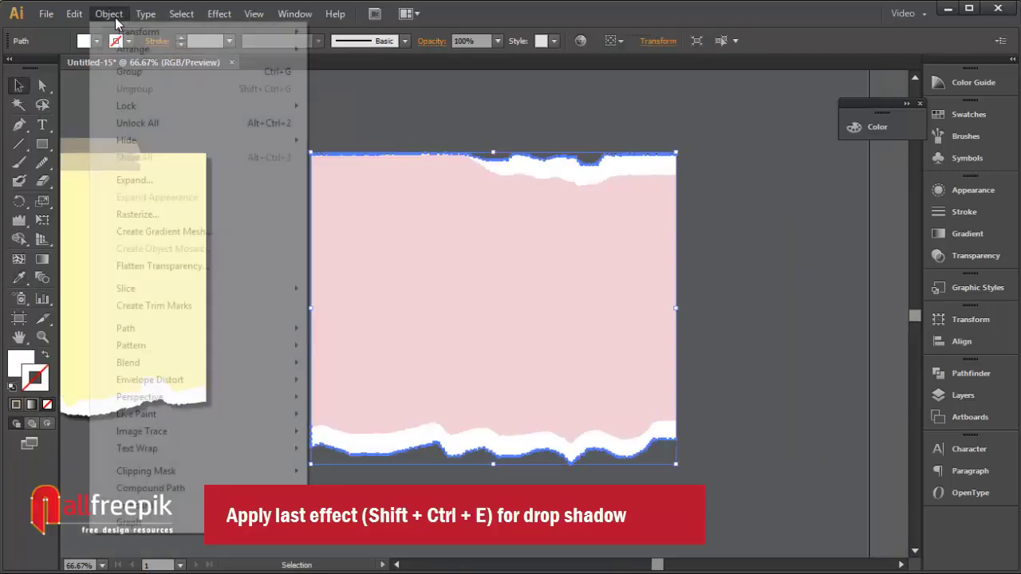
pyautogui.click(219, 31)
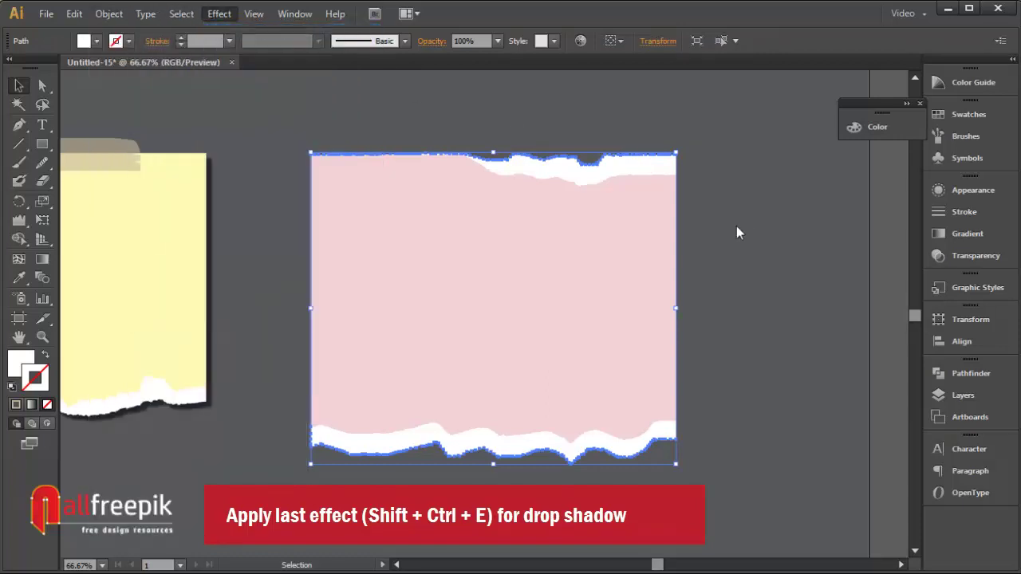
pyautogui.click(747, 226)
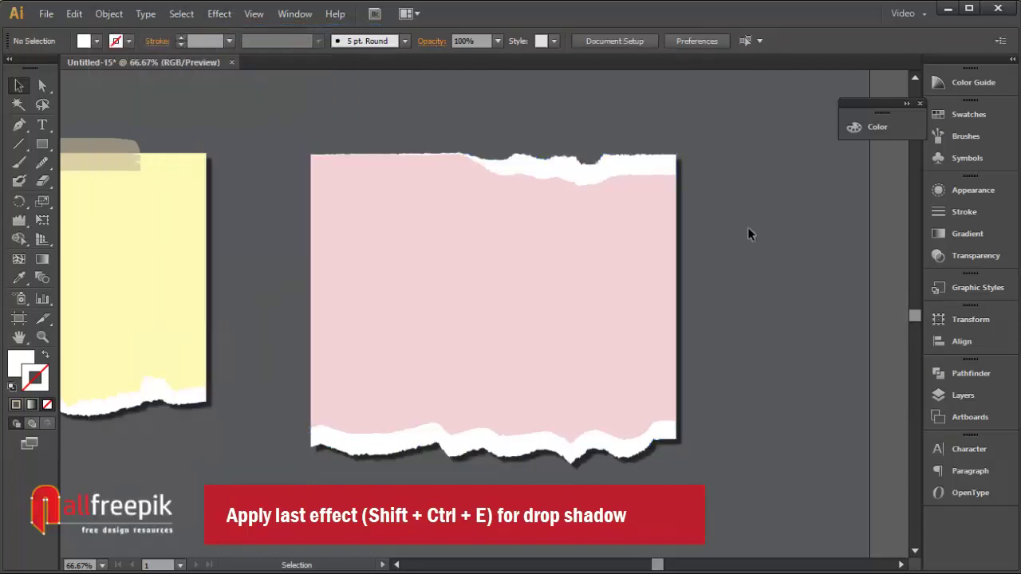
# - Copy a beige tape strip onto the pink note's left edge, bring it to front and resize it
pyautogui.click(119, 144)
pyautogui.moveTo(119, 144)
pyautogui.mouseDown()
pyautogui.moveTo(383, 283)
pyautogui.moveTo(307, 368)
pyautogui.mouseUp()
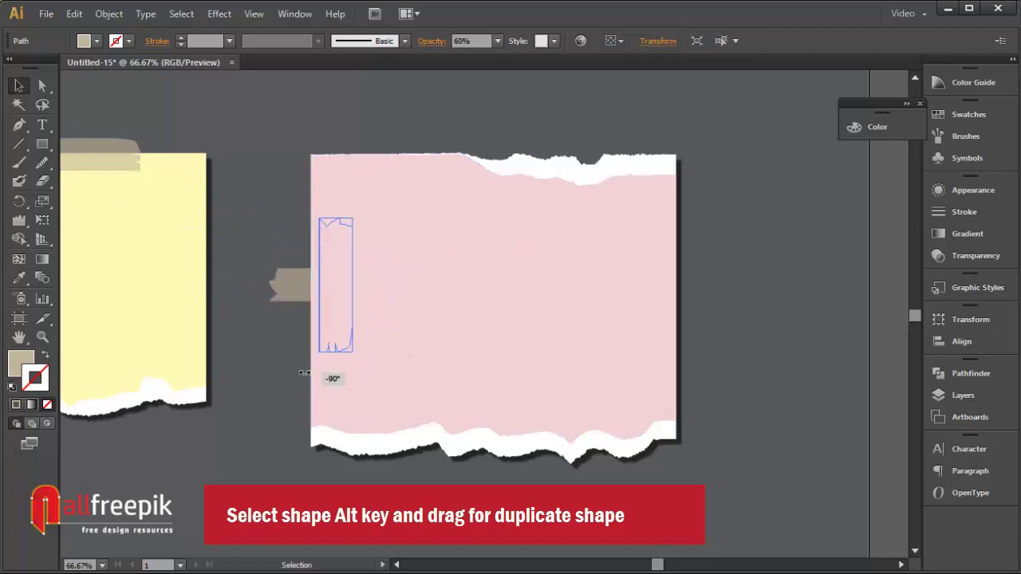
pyautogui.click(181, 14)
pyautogui.moveTo(132, 49)
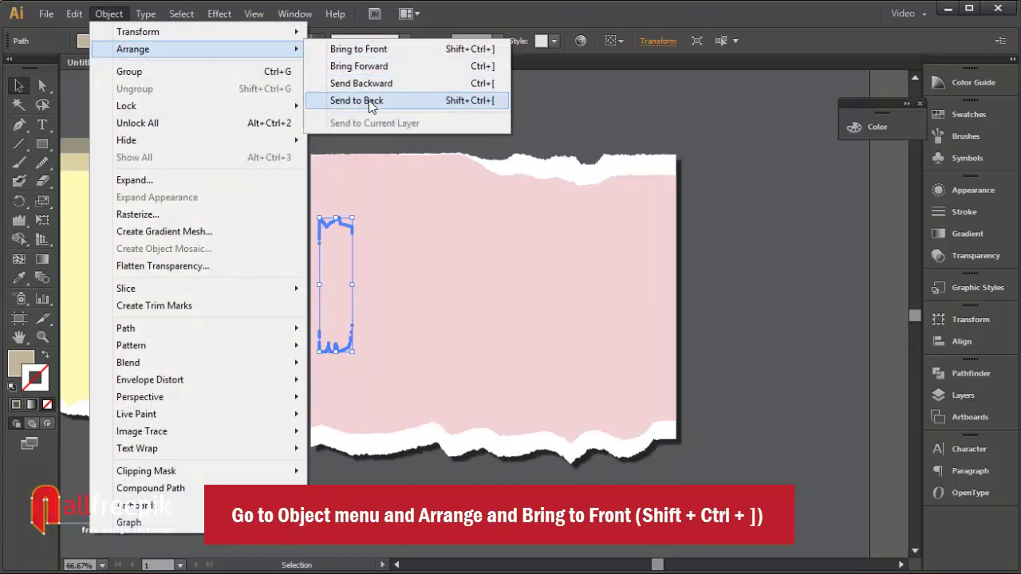
pyautogui.click(373, 51)
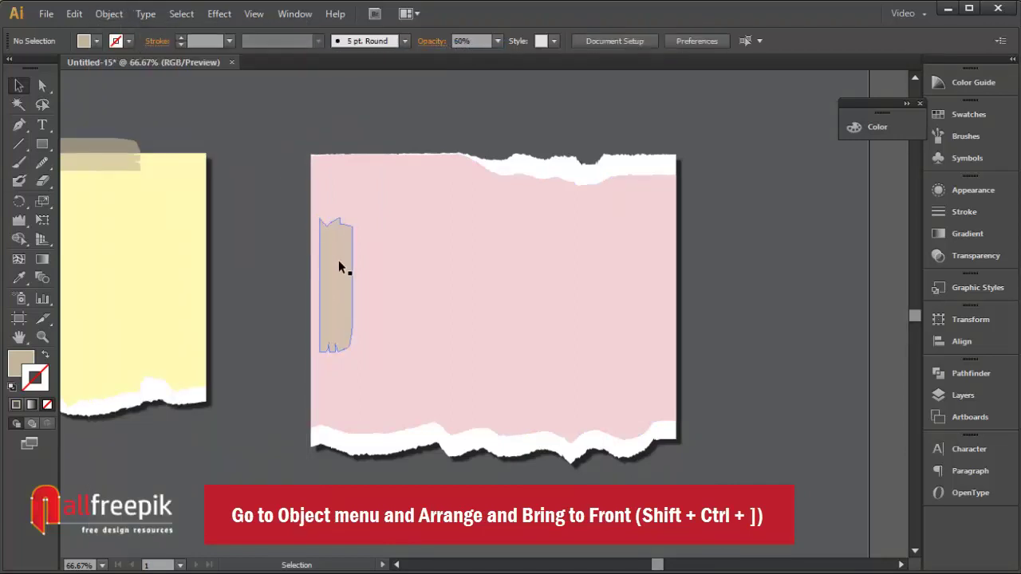
pyautogui.moveTo(339, 271); pyautogui.dragTo(304, 267)
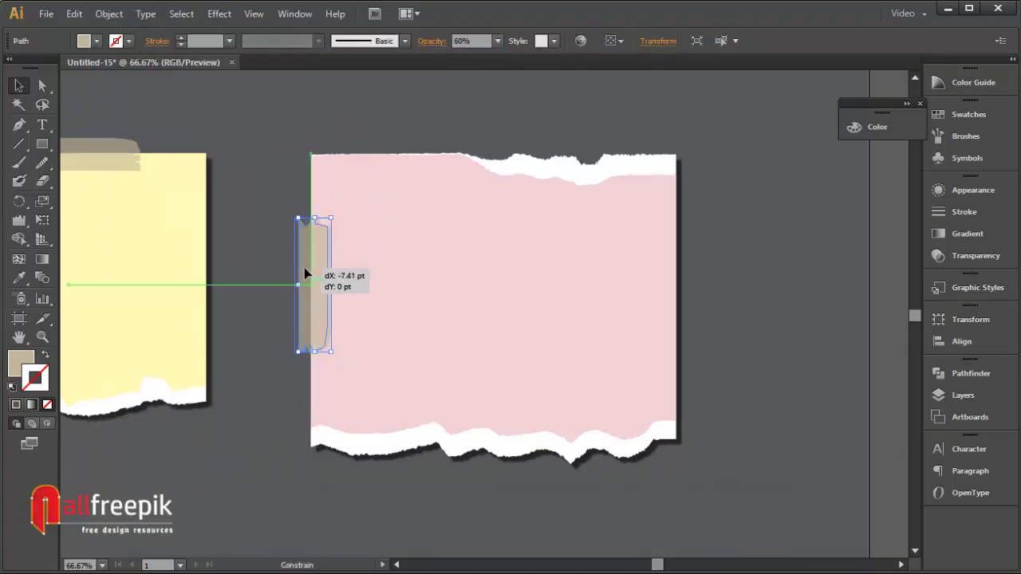
pyautogui.moveTo(315, 218); pyautogui.dragTo(312, 245)
pyautogui.moveTo(327, 283); pyautogui.dragTo(333, 283)
pyautogui.click(840, 351)
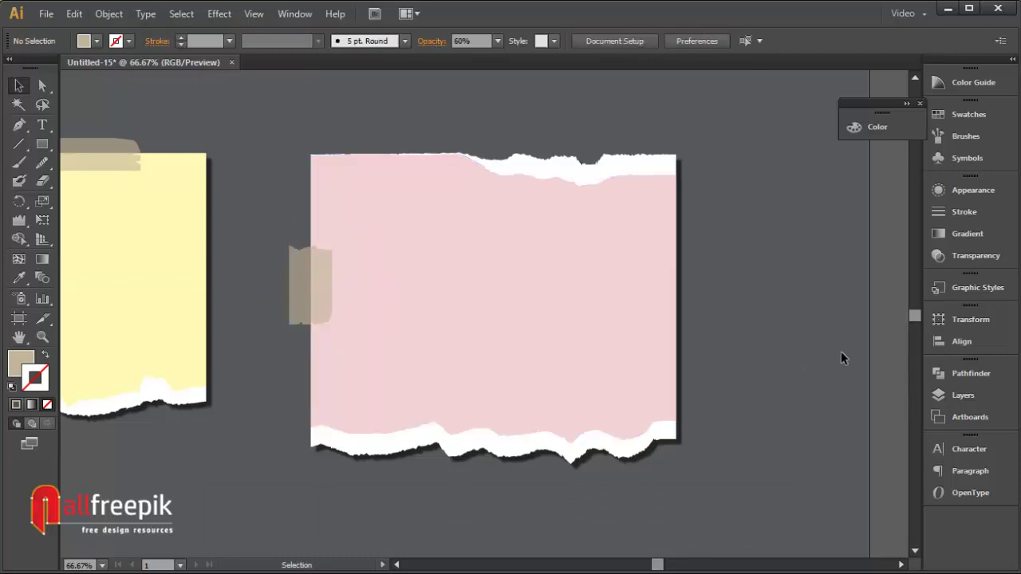
# - Add a rotated tape copy on the pink note's upper-right edge
pyautogui.scroll(1, 821, 327)
pyautogui.moveTo(294, 317); pyautogui.dragTo(638, 263)
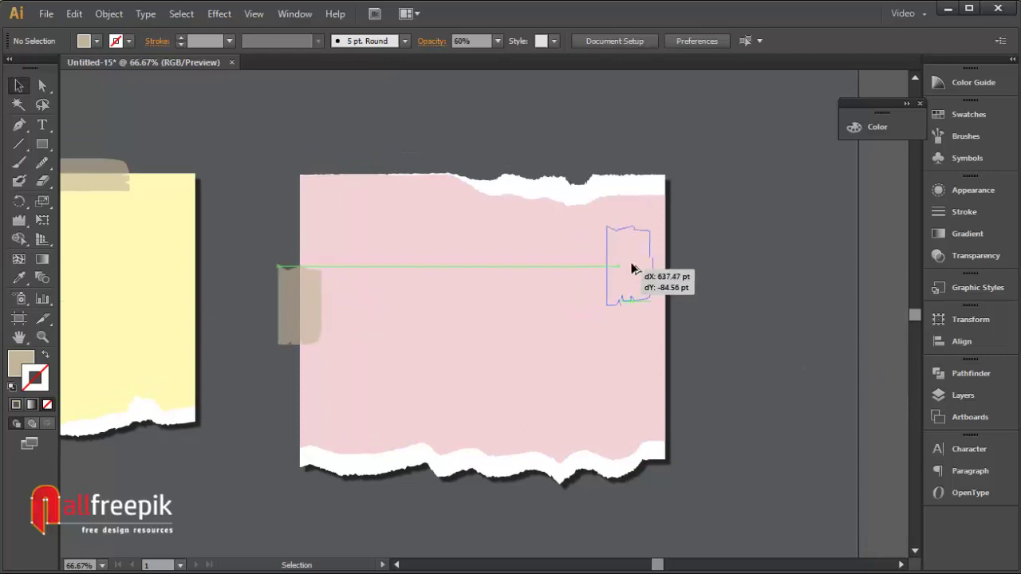
pyautogui.moveTo(671, 297)
pyautogui.mouseDown()
pyautogui.moveTo(718, 290)
pyautogui.moveTo(691, 342)
pyautogui.mouseUp()
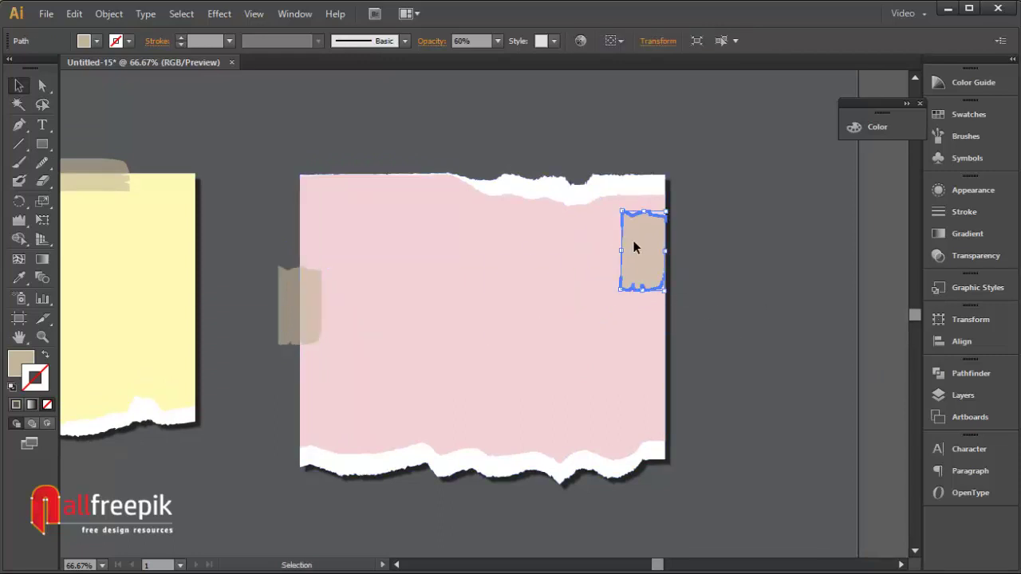
pyautogui.moveTo(634, 250); pyautogui.dragTo(655, 230)
pyautogui.click(725, 254)
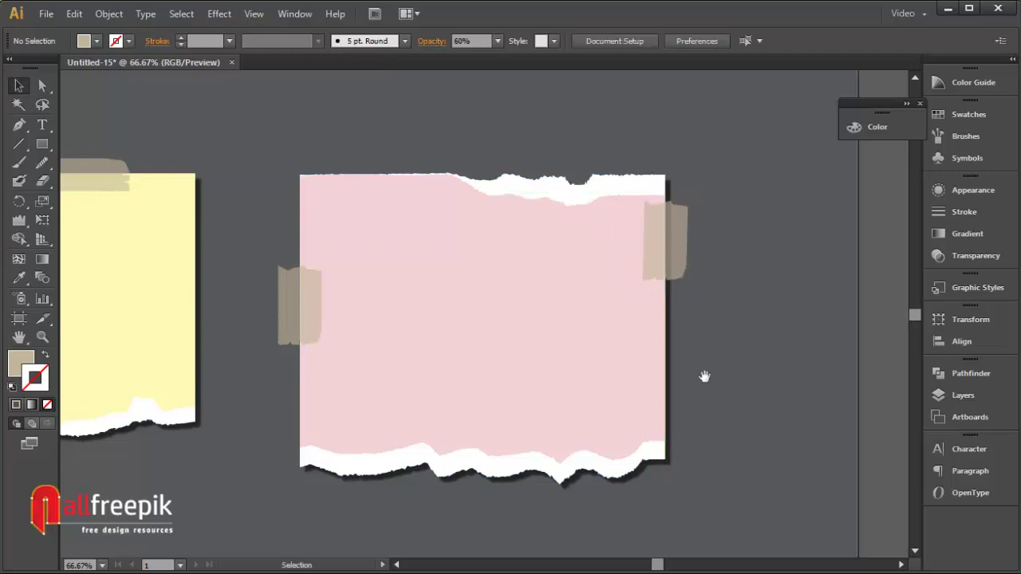
# - Scale the taped pink note down and move it beside the yellow note
pyautogui.scroll(-1, 710, 359)
pyautogui.hotkey('ctrl', '-')
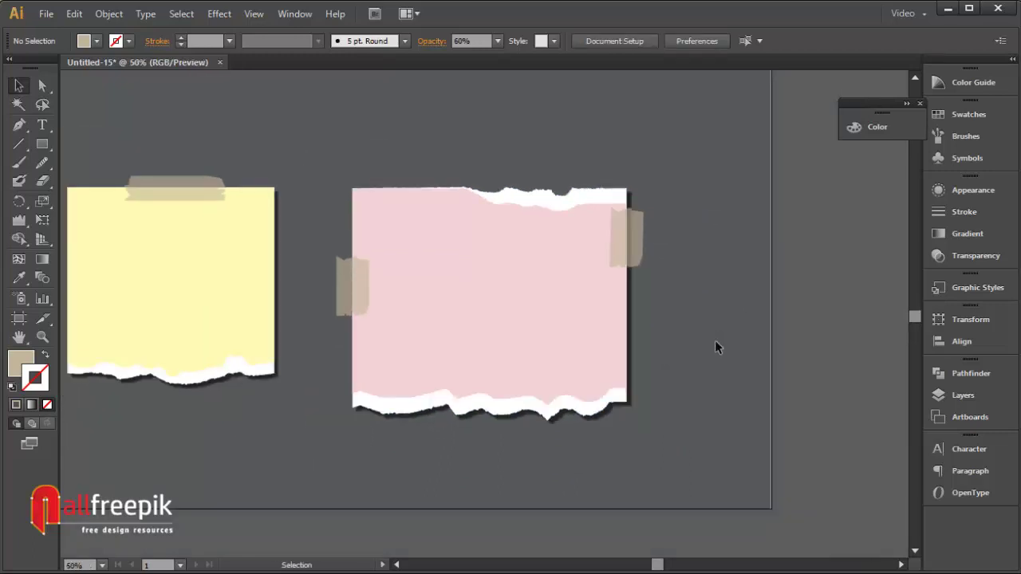
pyautogui.hotkey('ctrl', '-')
pyautogui.moveTo(715, 340); pyautogui.dragTo(643, 483)
pyautogui.click(659, 424)
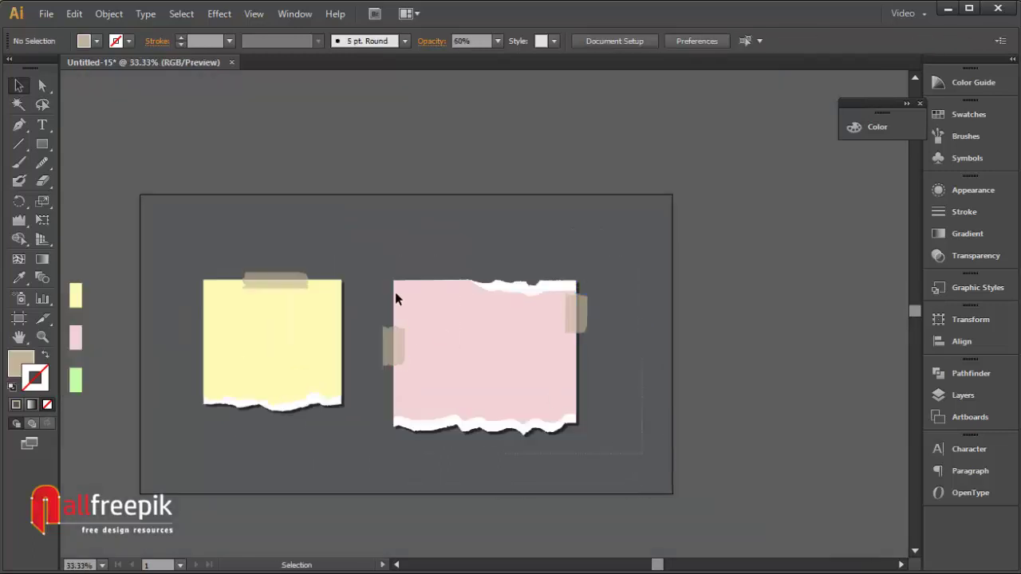
pyautogui.moveTo(559, 369); pyautogui.dragTo(549, 377)
pyautogui.click(614, 455)
pyautogui.moveTo(618, 450); pyautogui.dragTo(358, 274)
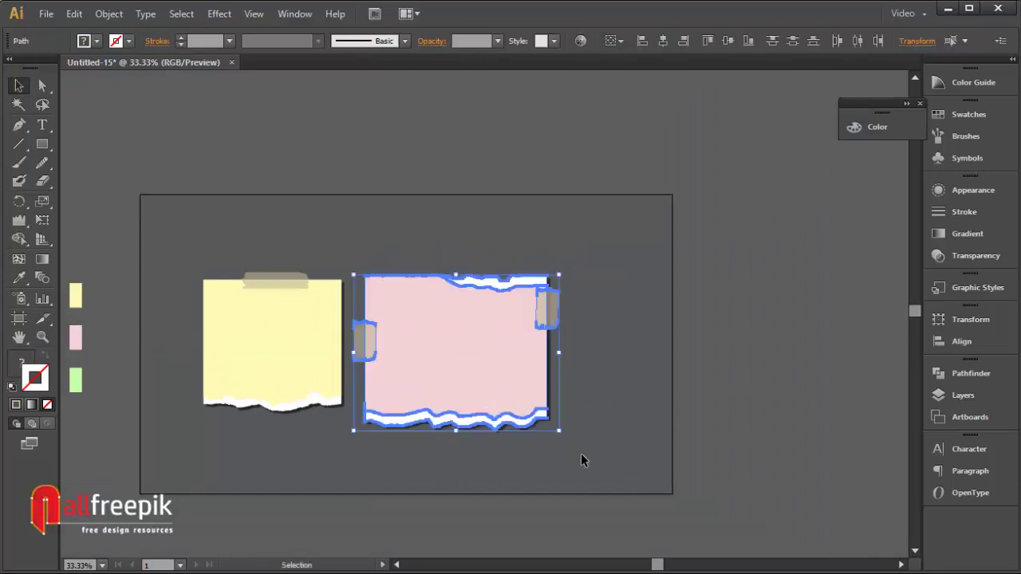
pyautogui.moveTo(558, 431); pyautogui.dragTo(514, 396)
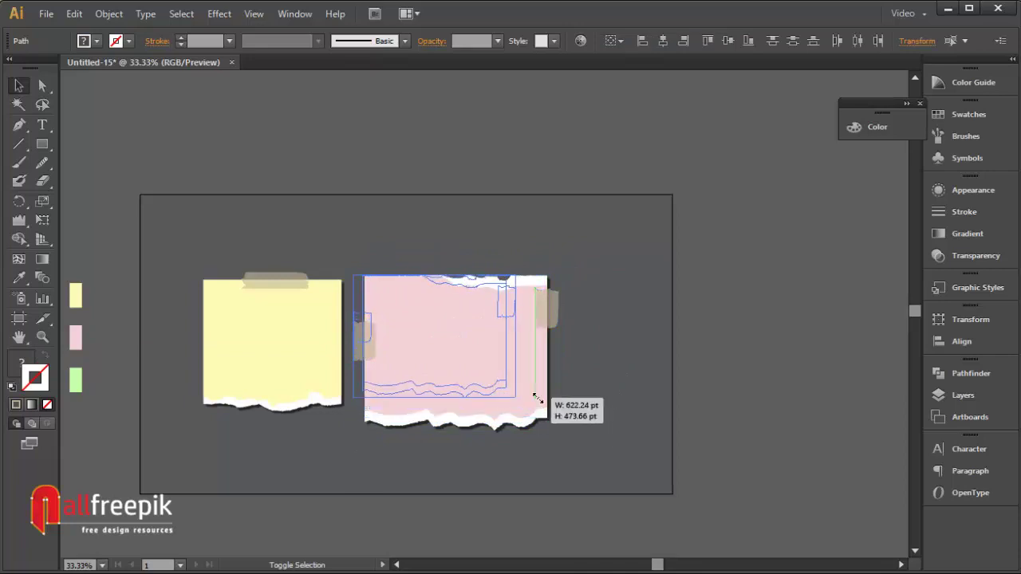
pyautogui.moveTo(474, 359); pyautogui.dragTo(481, 341)
pyautogui.click(642, 280)
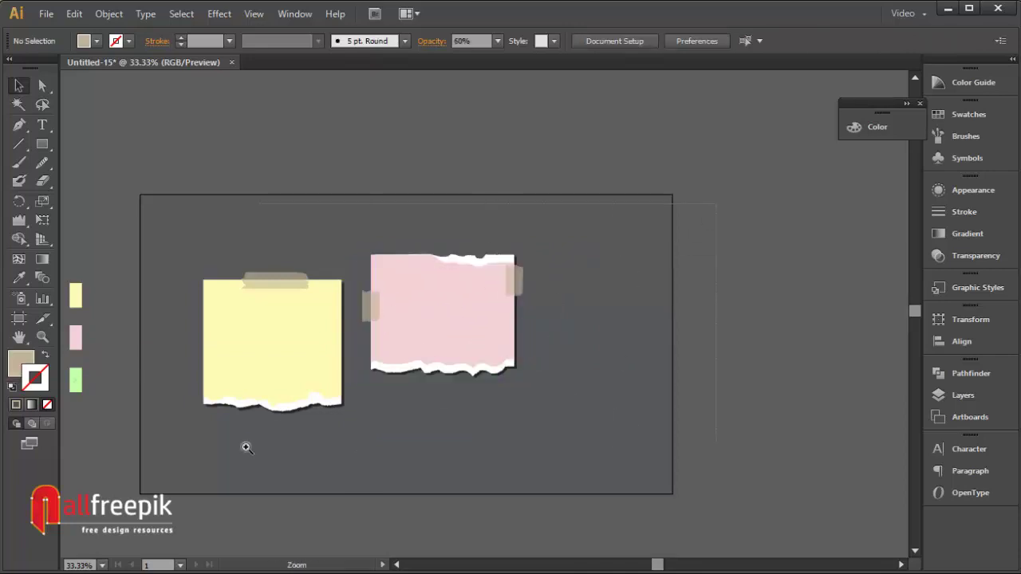
# - Draw a tall rectangle, about 150 by 512 pt, right of the pink note
pyautogui.moveTo(246, 447)
pyautogui.mouseDown()
pyautogui.moveTo(668, 367)
pyautogui.moveTo(409, 312)
pyautogui.mouseUp()
pyautogui.click(42, 144)
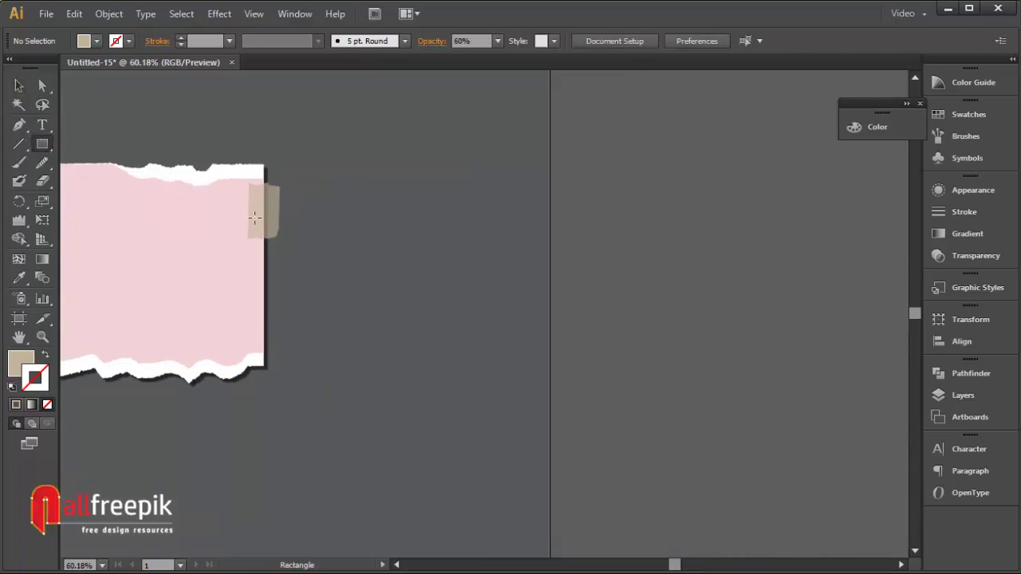
pyautogui.moveTo(263, 319); pyautogui.dragTo(479, 234)
pyautogui.moveTo(658, 156); pyautogui.dragTo(538, 230)
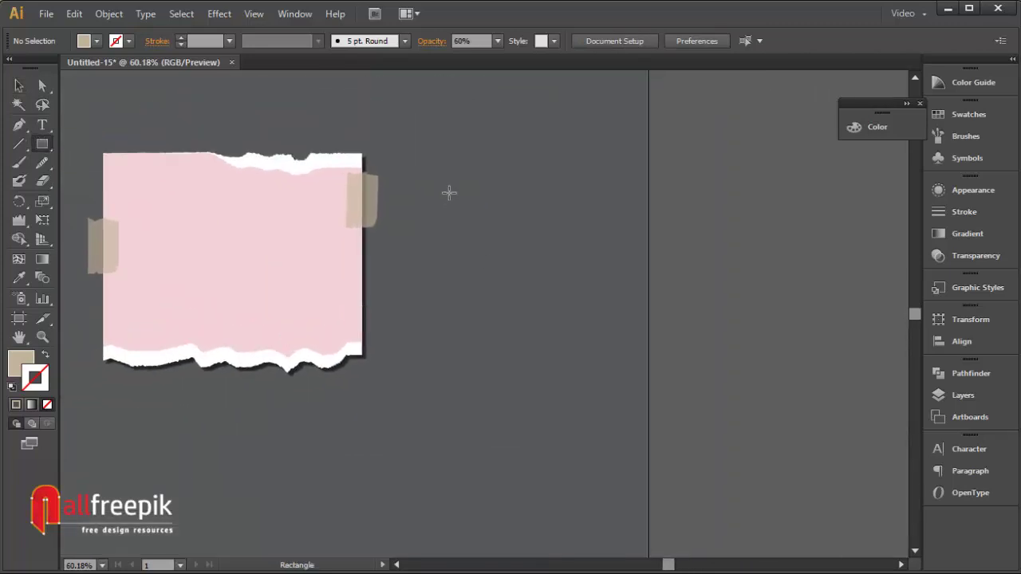
pyautogui.moveTo(377, 431)
pyautogui.mouseDown()
pyautogui.moveTo(466, 297)
pyautogui.moveTo(333, 455)
pyautogui.mouseUp()
pyautogui.moveTo(410, 358); pyautogui.dragTo(388, 386)
pyautogui.moveTo(385, 193); pyautogui.dragTo(504, 503)
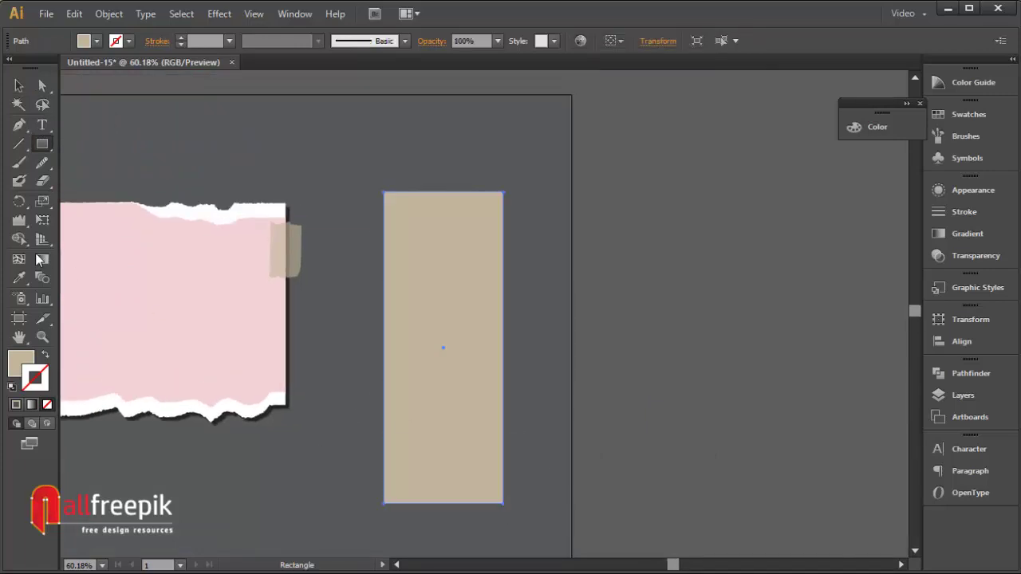
# - Swap the rectangle's fill and stroke so it becomes a beige outline with no fill
pyautogui.click(19, 85)
pyautogui.hotkey('ctrl', 'a')
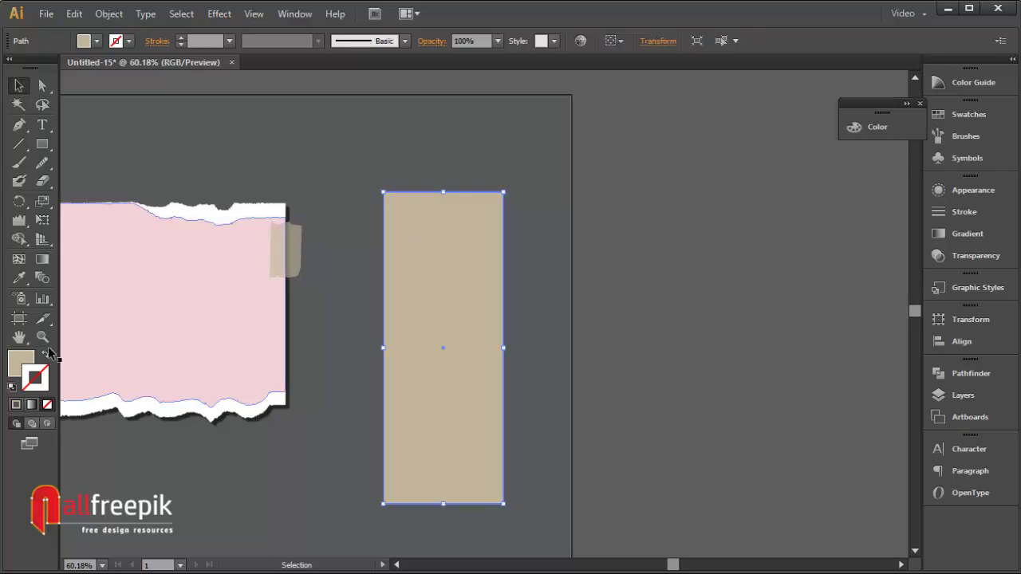
pyautogui.click(44, 354)
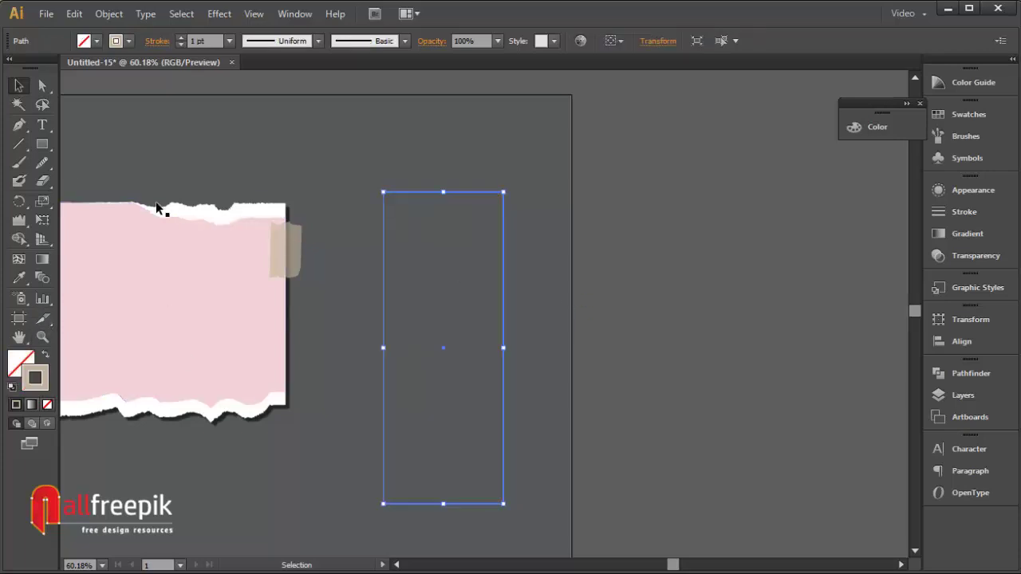
# - Select the rectangle's bottom-right anchor with Direct Selection
pyautogui.click(42, 85)
pyautogui.click(511, 457)
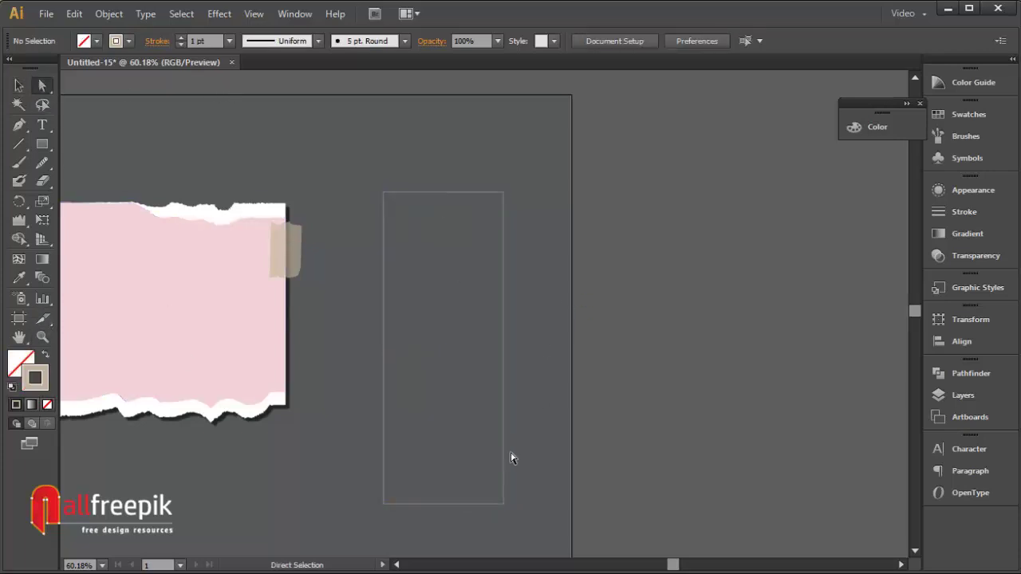
pyautogui.click(435, 503)
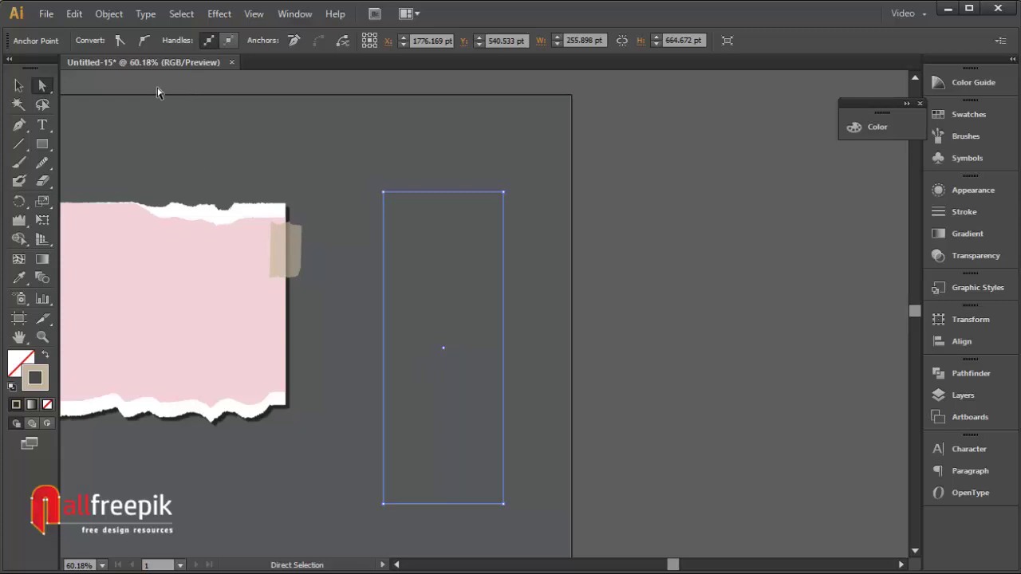
pyautogui.click(73, 13)
pyautogui.click(88, 70)
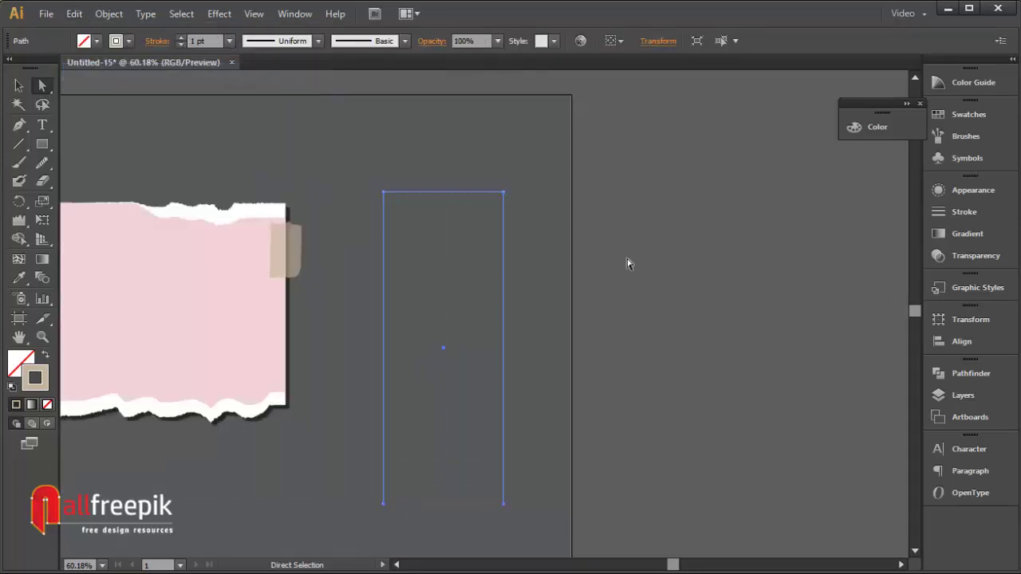
pyautogui.moveTo(528, 447); pyautogui.dragTo(528, 364)
pyautogui.click(502, 421)
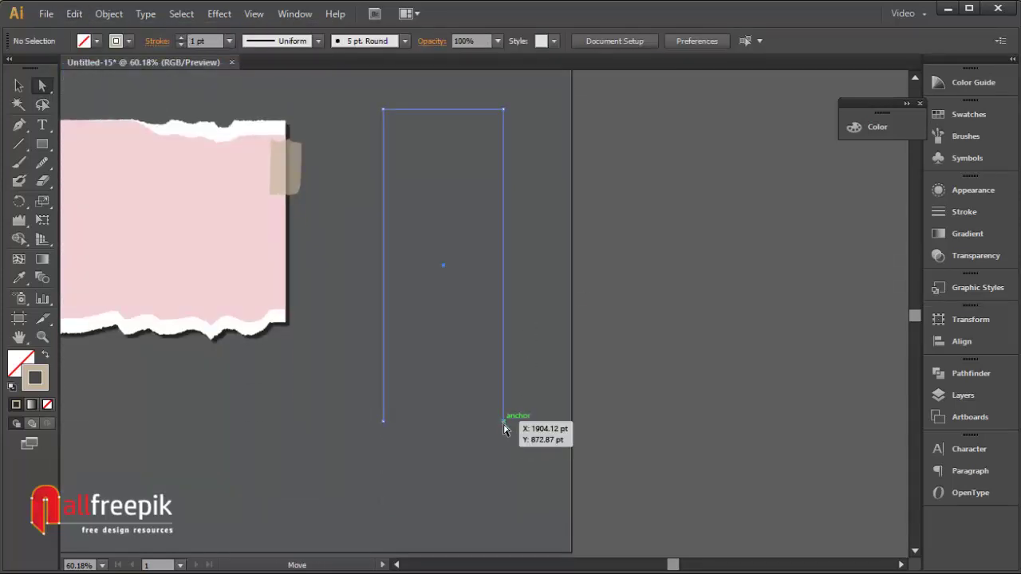
# - Add zigzag anchor points along the tall rectangle's bottom edge with the Pen tool
pyautogui.click(19, 124)
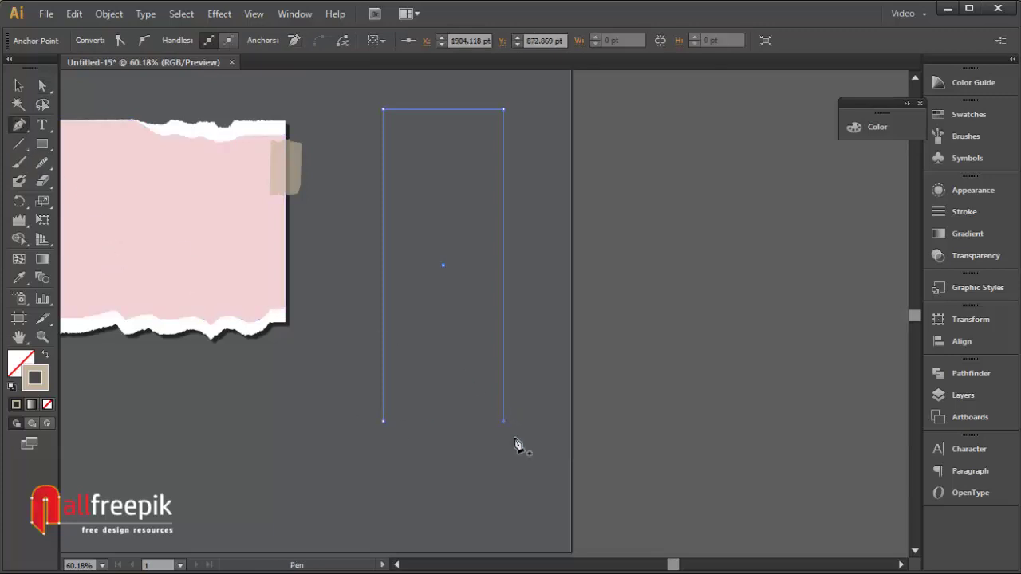
pyautogui.click(505, 422)
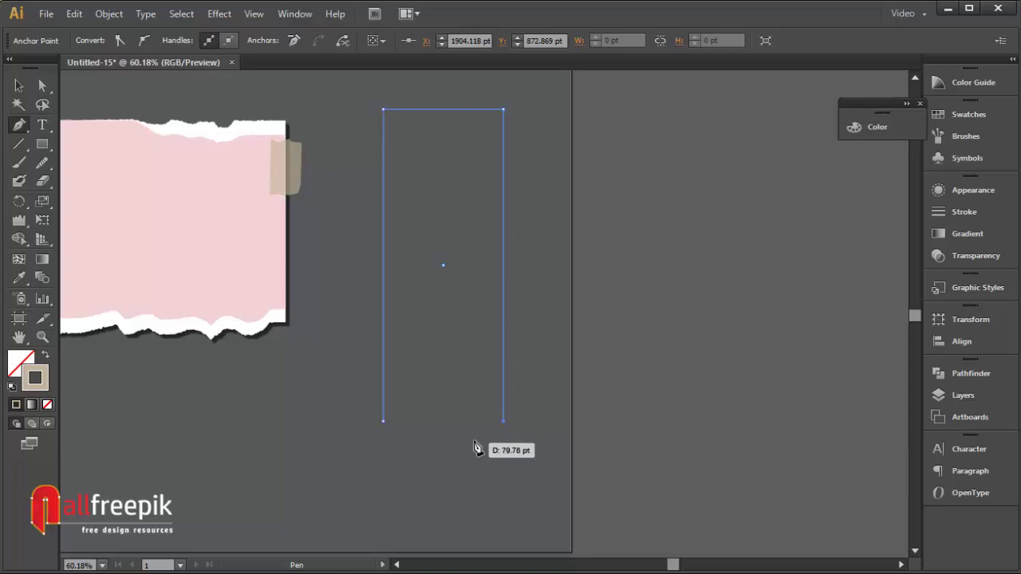
pyautogui.click(482, 431)
pyautogui.moveTo(484, 435); pyautogui.dragTo(460, 432)
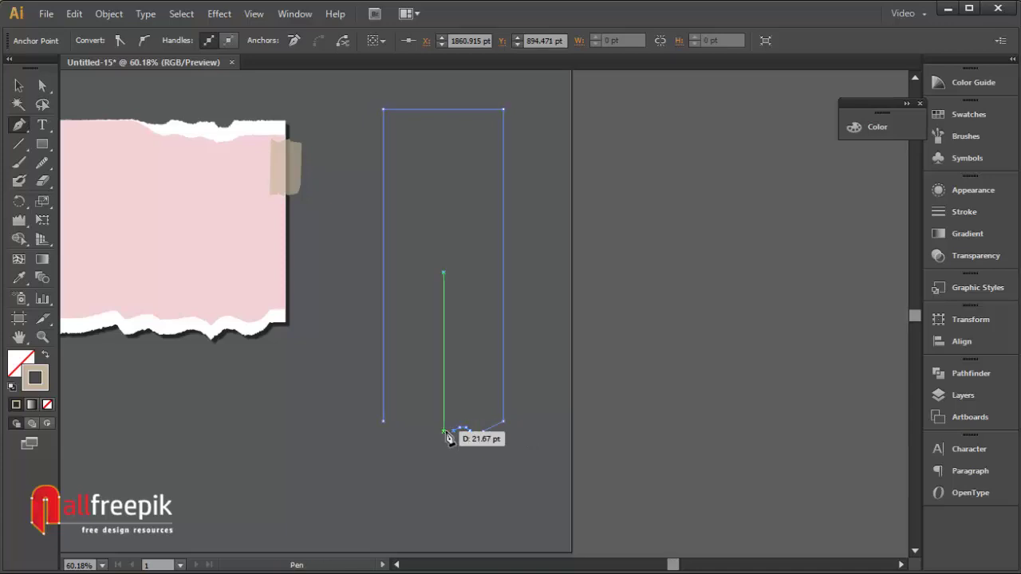
pyautogui.moveTo(460, 432); pyautogui.dragTo(389, 424)
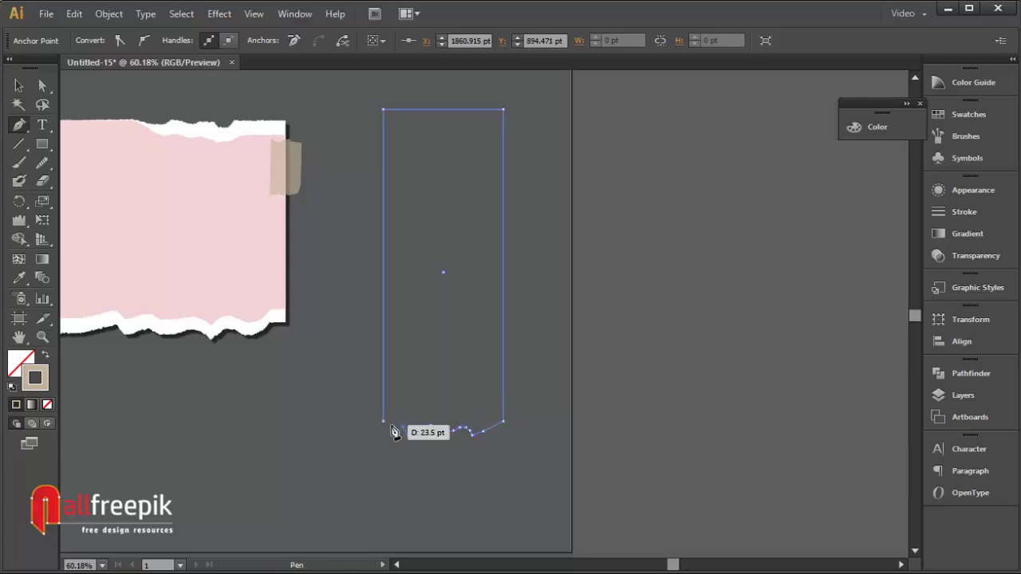
pyautogui.click(18, 85)
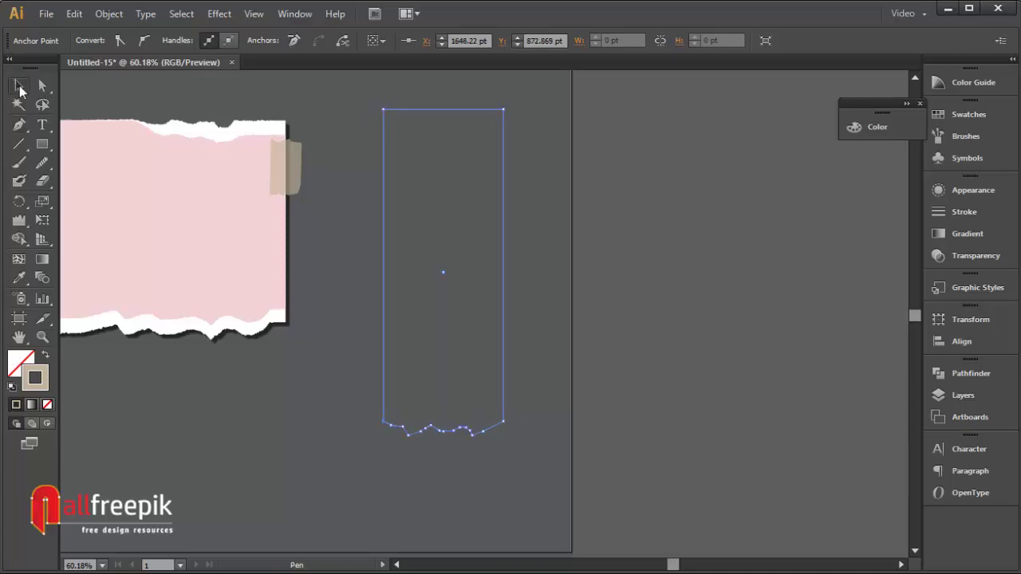
# - Roughen the zigzag bottom edge with the Wrinkle tool, then select the torn outline
pyautogui.click(543, 242)
pyautogui.click(501, 255)
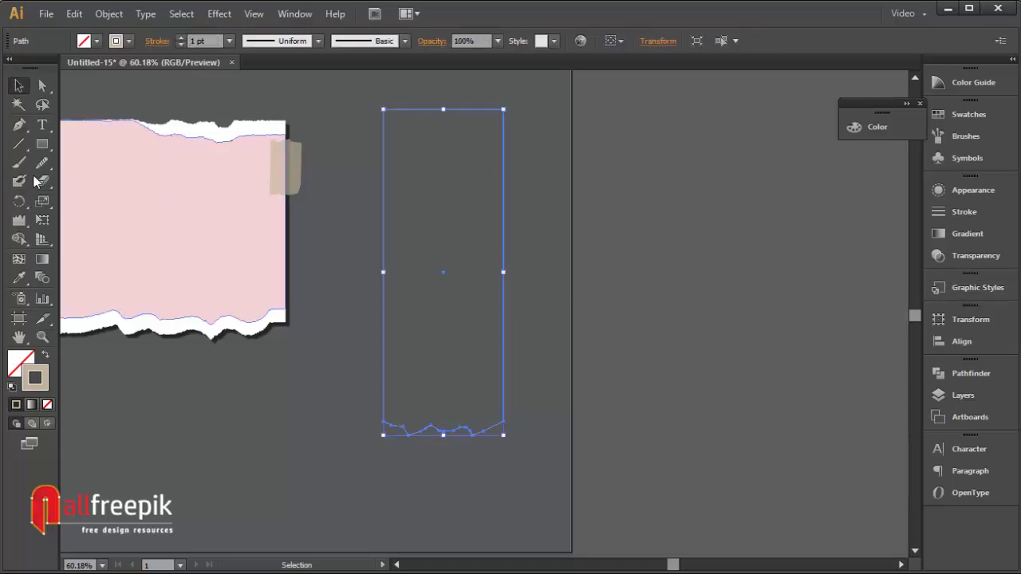
pyautogui.click(18, 220)
pyautogui.moveTo(419, 424)
pyautogui.mouseDown()
pyautogui.moveTo(485, 426)
pyautogui.moveTo(410, 426)
pyautogui.moveTo(471, 433)
pyautogui.mouseUp()
pyautogui.click(18, 85)
pyautogui.click(555, 275)
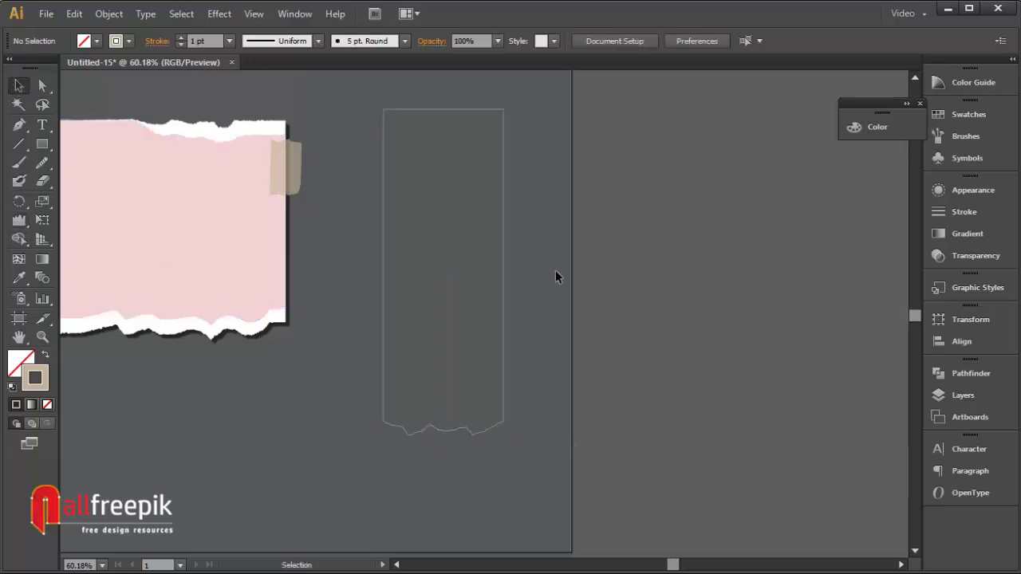
pyautogui.click(503, 299)
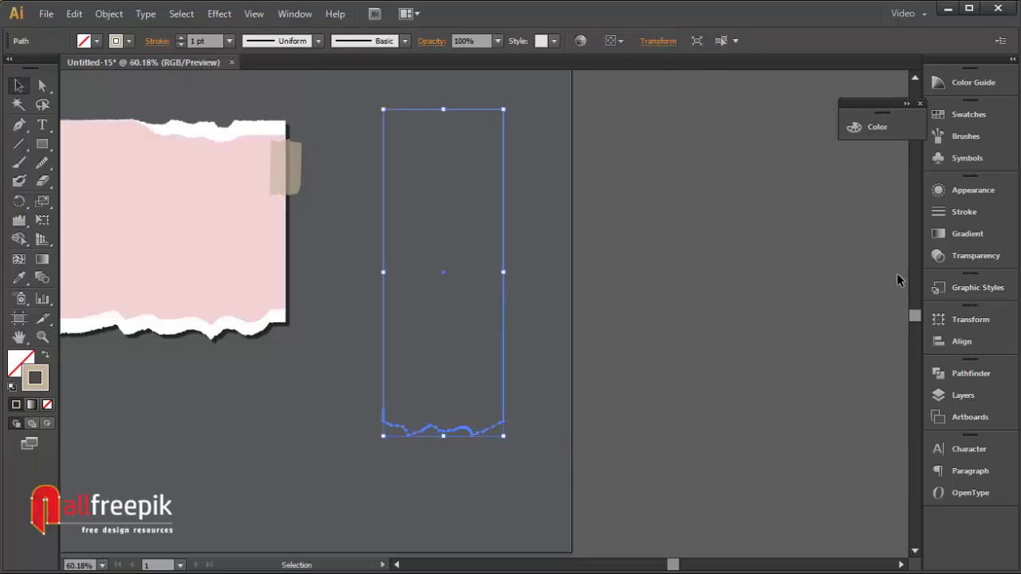
# - Paste a copy of the torn outline in front and raise it about 21.6 pt
pyautogui.click(74, 14)
pyautogui.click(98, 89)
pyautogui.click(73, 13)
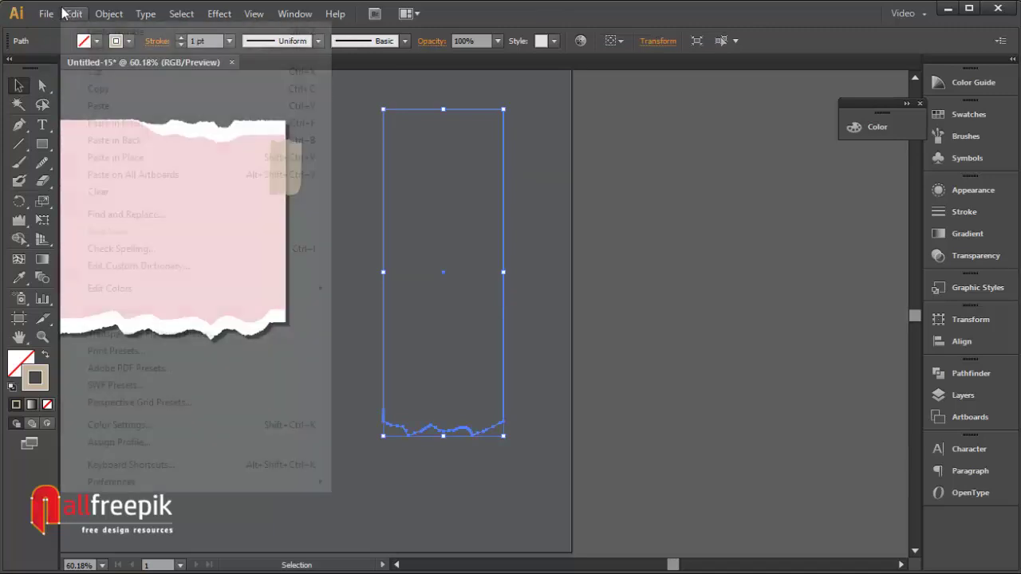
pyautogui.click(100, 123)
pyautogui.click(559, 324)
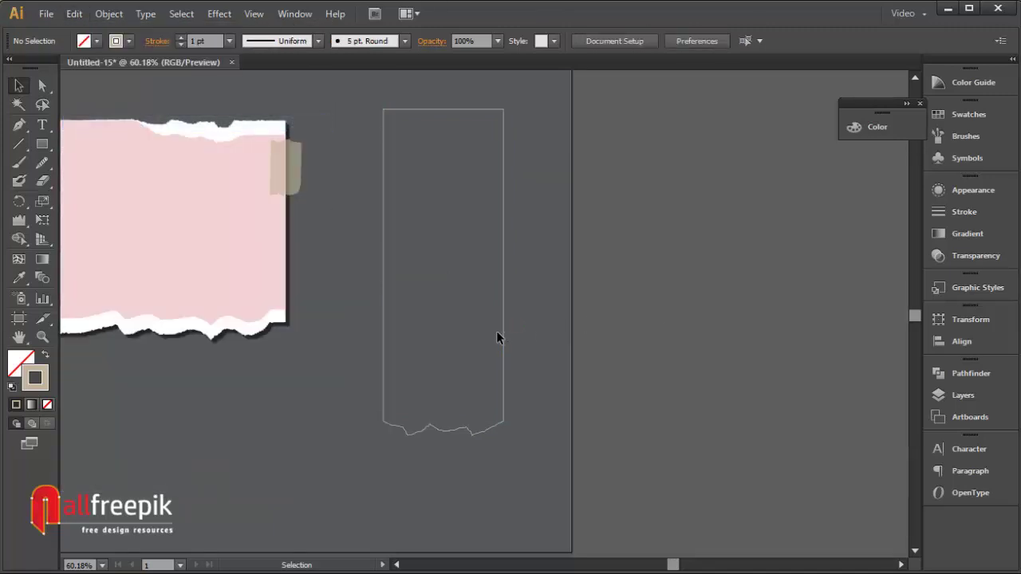
pyautogui.moveTo(502, 333); pyautogui.dragTo(502, 323)
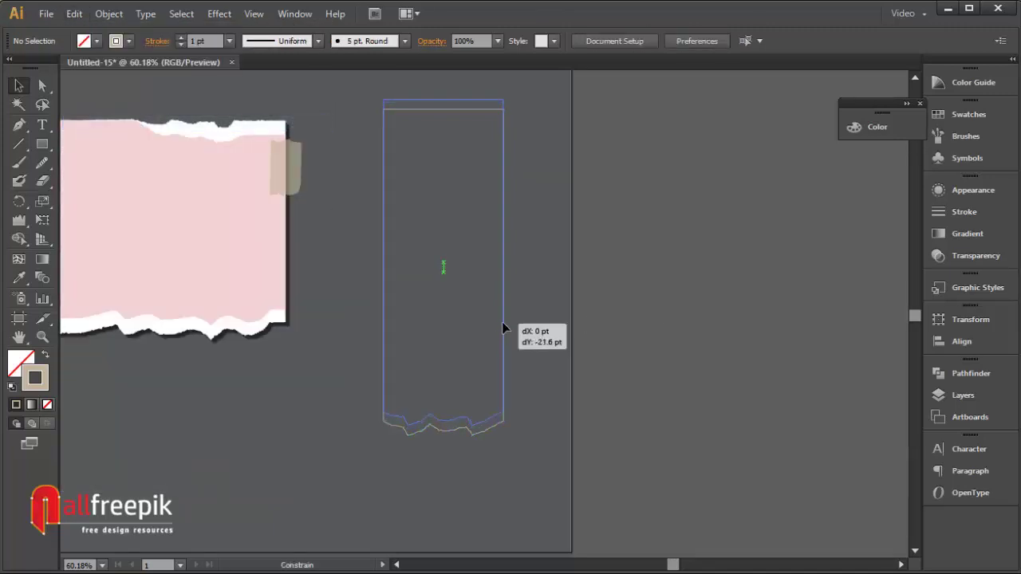
pyautogui.click(578, 341)
# - Pull the raised copy's top edge back down with Direct Selection
pyautogui.click(42, 85)
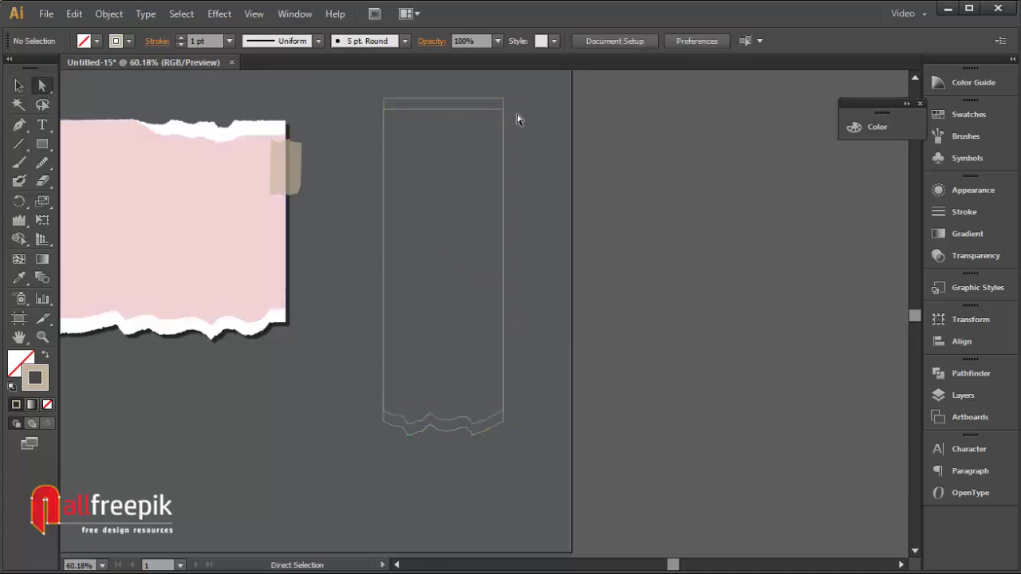
pyautogui.moveTo(460, 101); pyautogui.dragTo(459, 110)
pyautogui.click(646, 201)
pyautogui.click(20, 85)
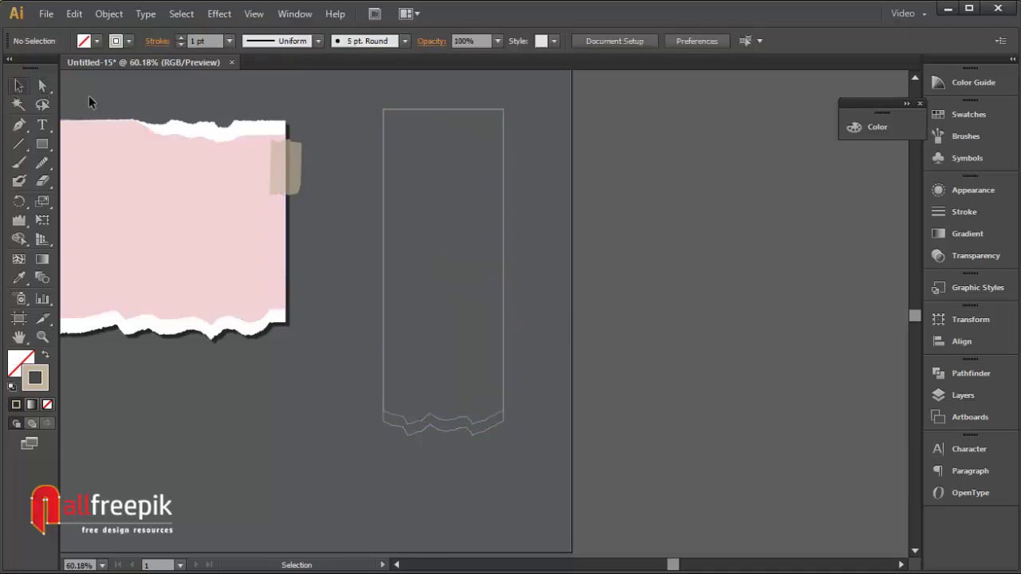
# - Fill the front tall torn shape light green using the Eyedropper
pyautogui.click(468, 110)
pyautogui.press('i')
pyautogui.moveTo(254, 242); pyautogui.dragTo(464, 242)
pyautogui.click(147, 343)
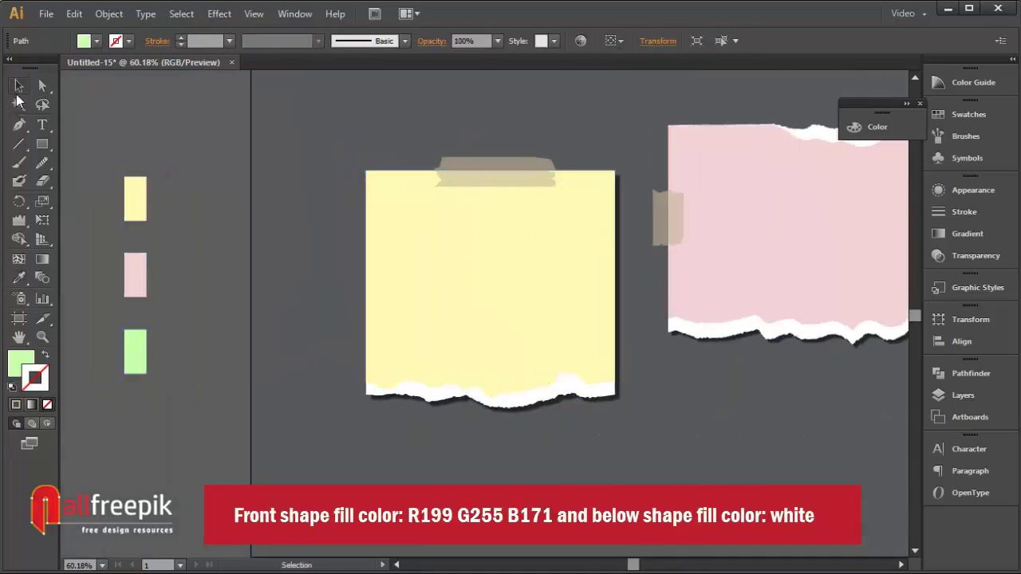
# - Fill the lower torn shape under the green strip white with the Eyedropper
pyautogui.press('v')
pyautogui.moveTo(909, 373); pyautogui.dragTo(541, 315)
pyautogui.click(687, 374)
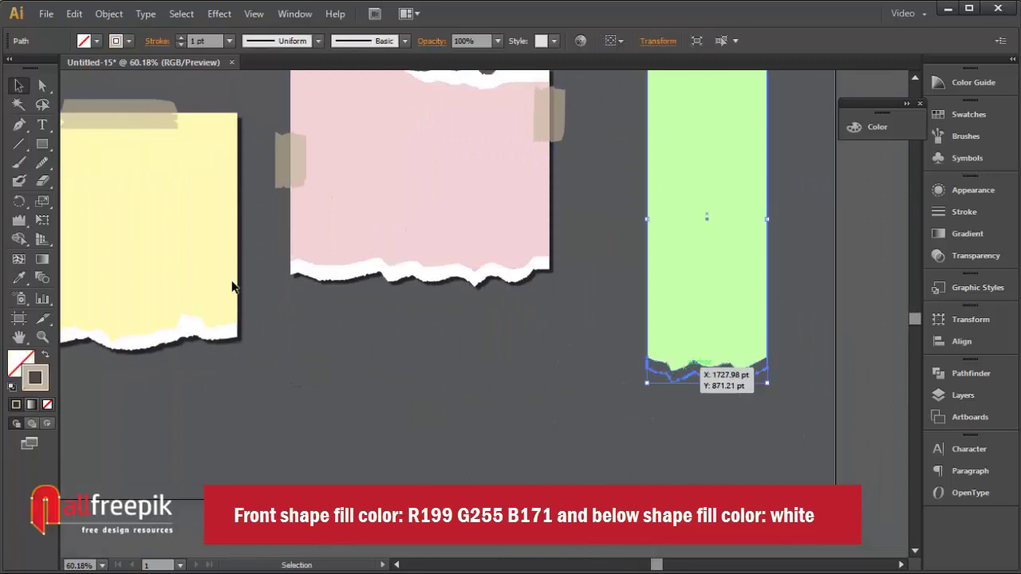
pyautogui.press('i')
pyautogui.click(186, 330)
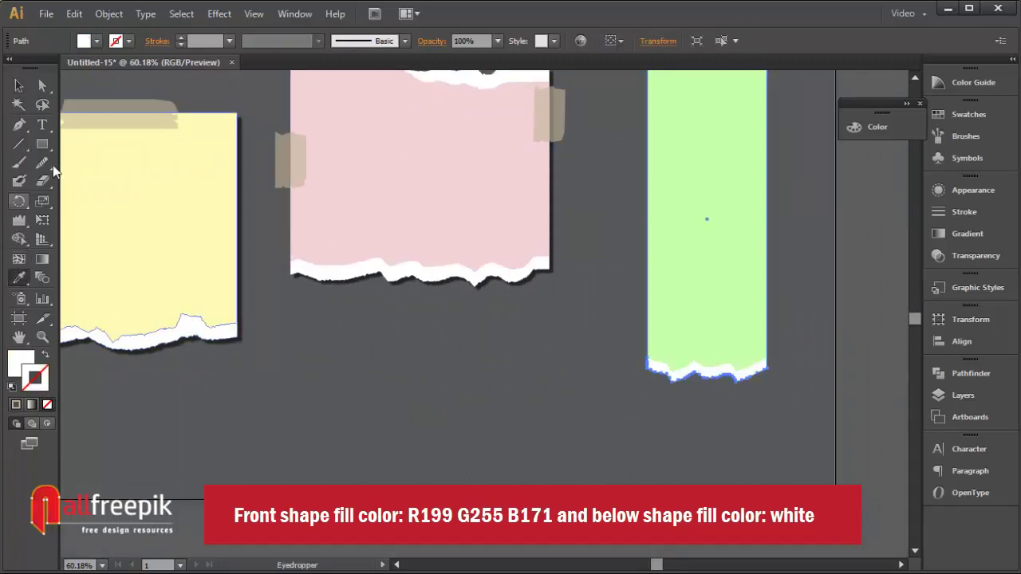
# - Apply a drop shadow to the white torn shape
pyautogui.click(219, 14)
pyautogui.click(266, 32)
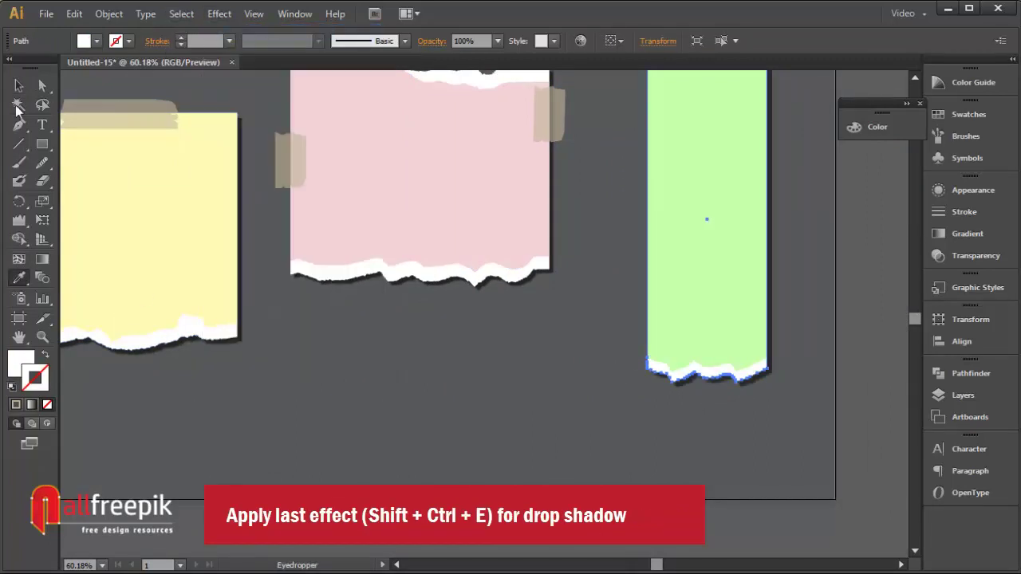
pyautogui.click(20, 85)
pyautogui.click(540, 412)
pyautogui.moveTo(540, 412)
pyautogui.mouseDown()
pyautogui.moveTo(417, 449)
pyautogui.moveTo(654, 447)
pyautogui.mouseUp()
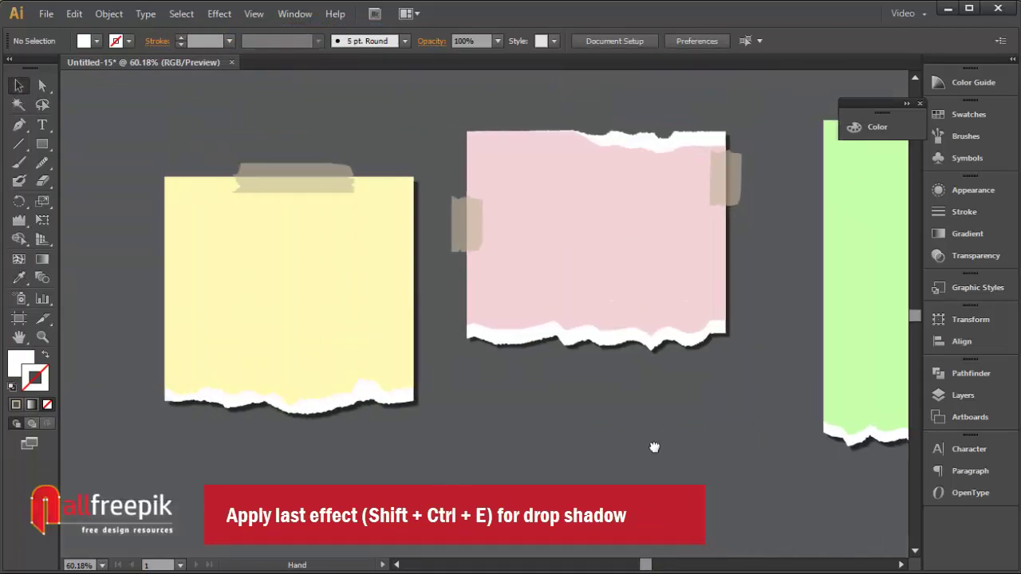
# - Paste a copy of the yellow note's tape in front and move it to the green strip's top
pyautogui.click(333, 174)
pyautogui.click(73, 14)
pyautogui.click(102, 90)
pyautogui.click(74, 13)
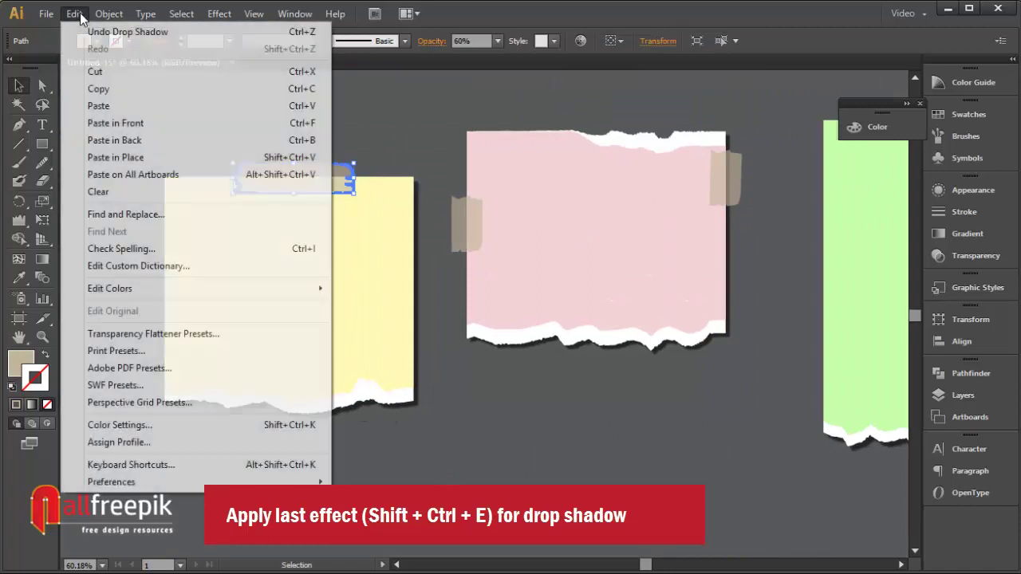
pyautogui.click(100, 125)
pyautogui.moveTo(327, 165)
pyautogui.mouseDown()
pyautogui.moveTo(270, 183)
pyautogui.moveTo(766, 188)
pyautogui.mouseUp()
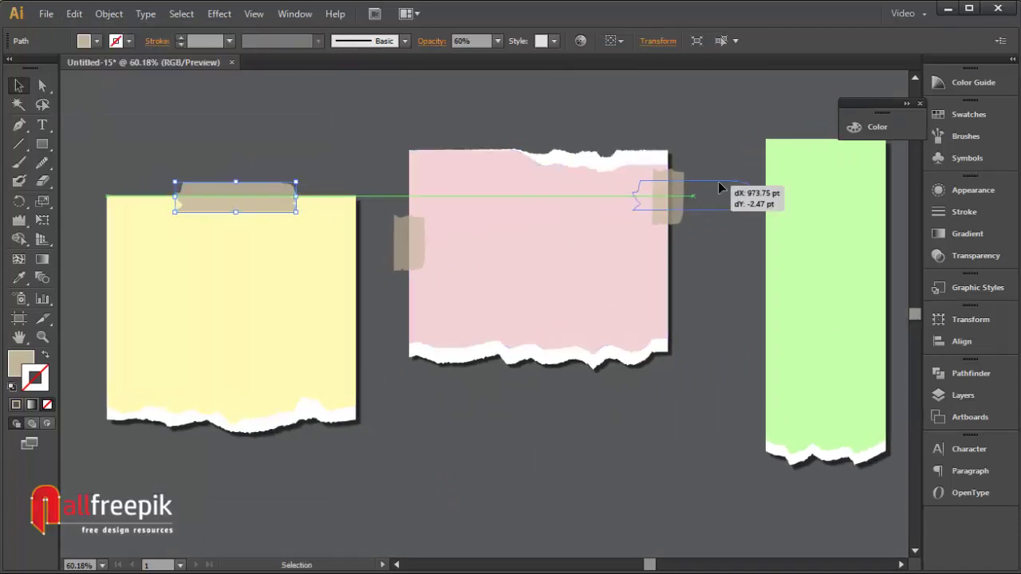
pyautogui.moveTo(815, 224)
pyautogui.mouseDown()
pyautogui.moveTo(532, 224)
pyautogui.moveTo(508, 177)
pyautogui.mouseUp()
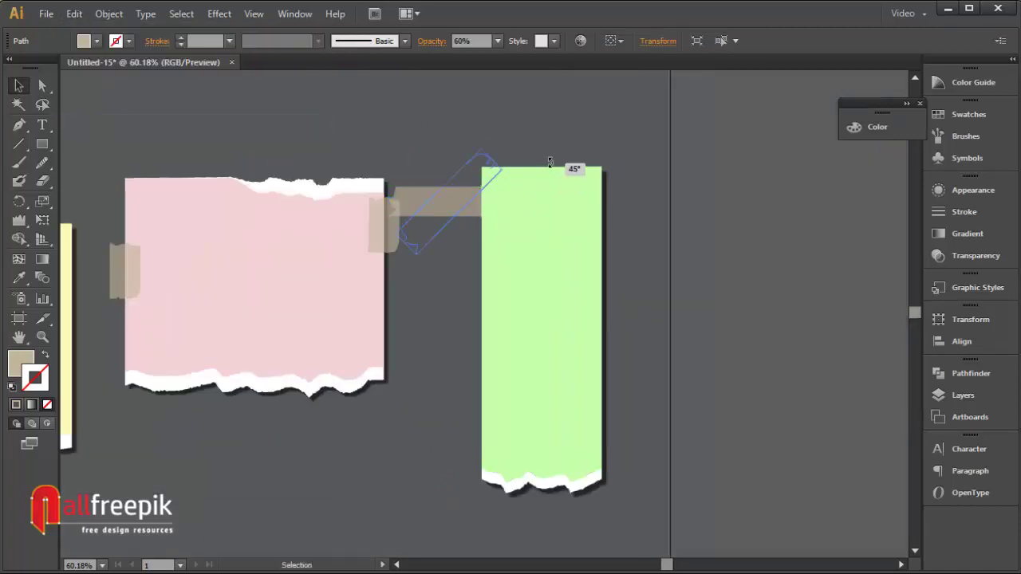
# - Rotate the tape copy 45°, bring it to front, and position it on the strip's top-left corner
pyautogui.click(501, 182)
pyautogui.moveTo(465, 203); pyautogui.dragTo(503, 190)
pyautogui.click(109, 13)
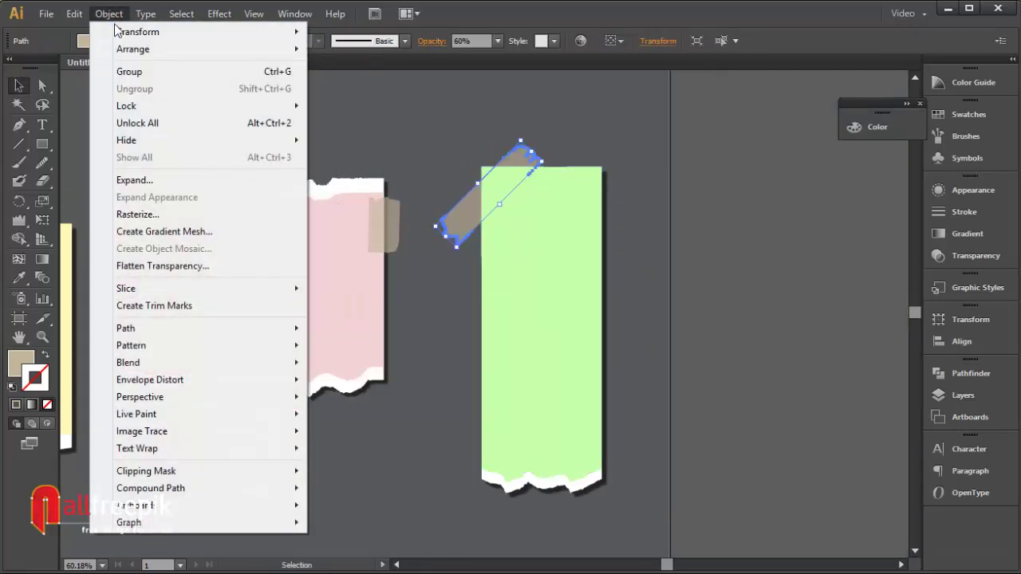
pyautogui.click(339, 48)
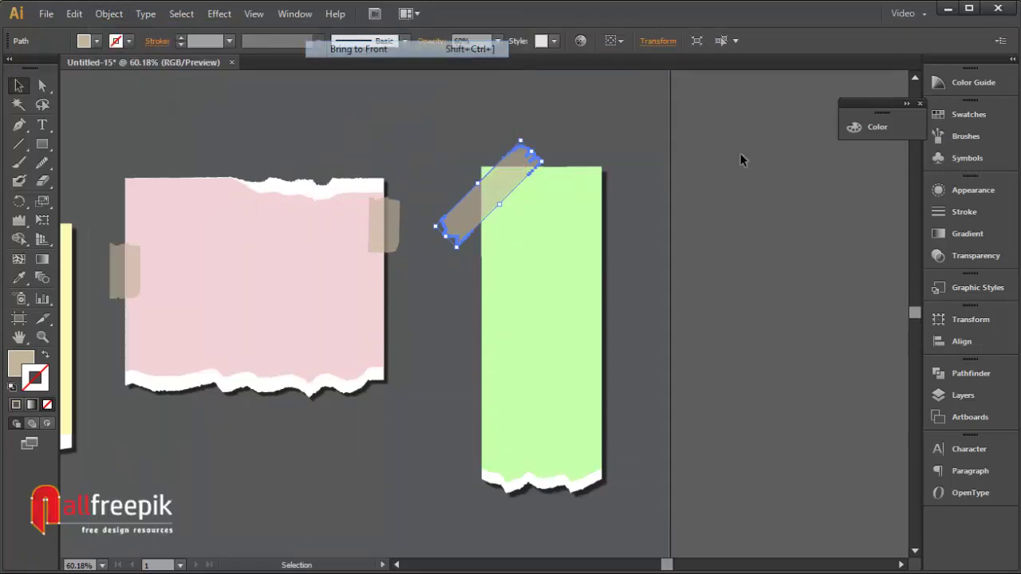
pyautogui.click(740, 154)
pyautogui.click(492, 199)
pyautogui.moveTo(492, 200); pyautogui.dragTo(536, 150)
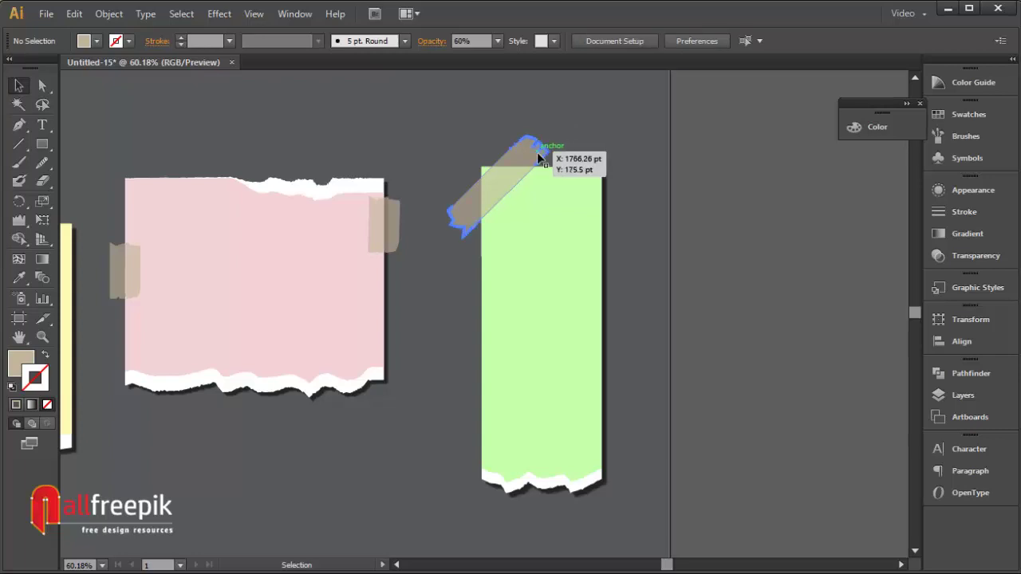
pyautogui.click(692, 136)
# - Select all three notes and move them together left and down on the artboard
pyautogui.hotkey('ctrl', '-')
pyautogui.hotkey('ctrl', '-')
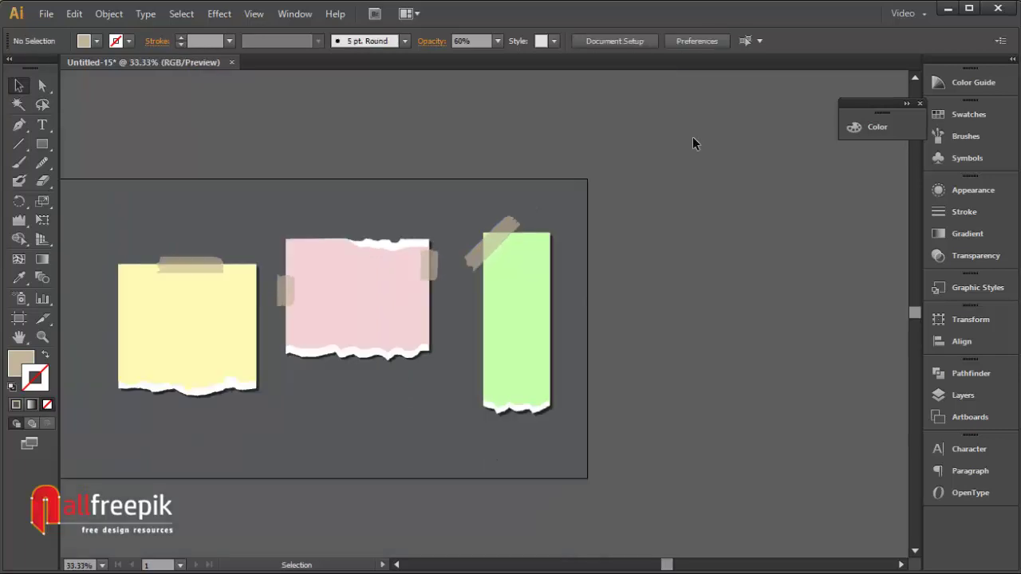
pyautogui.moveTo(261, 264); pyautogui.dragTo(286, 263)
pyautogui.hotkey('ctrl', 'a')
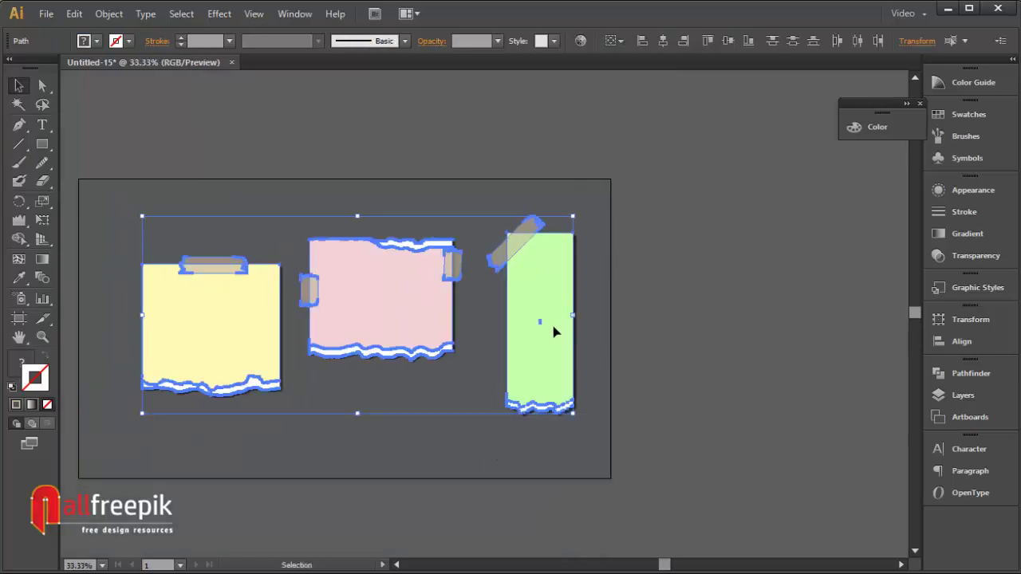
pyautogui.moveTo(553, 330); pyautogui.dragTo(523, 338)
pyautogui.click(773, 346)
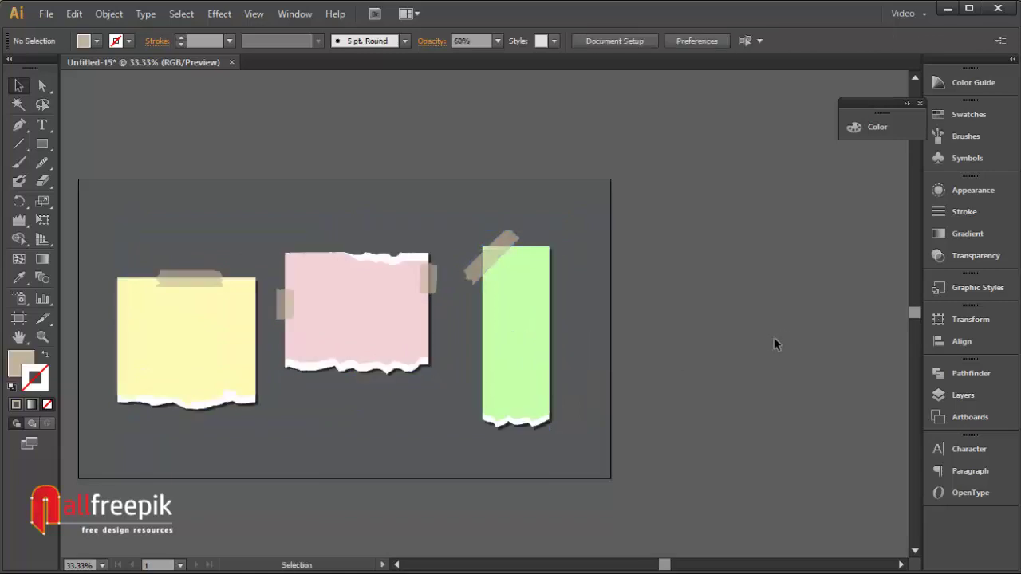
# - Zoom in on the notes and raise the yellow note about 68.64 pt under its tape
pyautogui.hscroll(-2, 729, 353)
pyautogui.moveTo(665, 452); pyautogui.dragTo(728, 477)
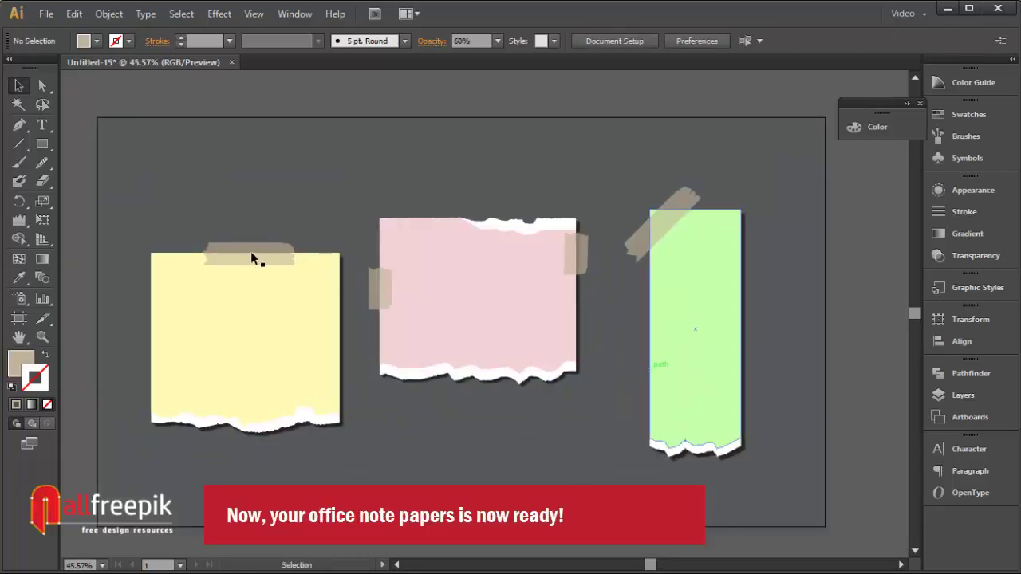
pyautogui.moveTo(281, 355); pyautogui.dragTo(280, 328)
pyautogui.click(428, 479)
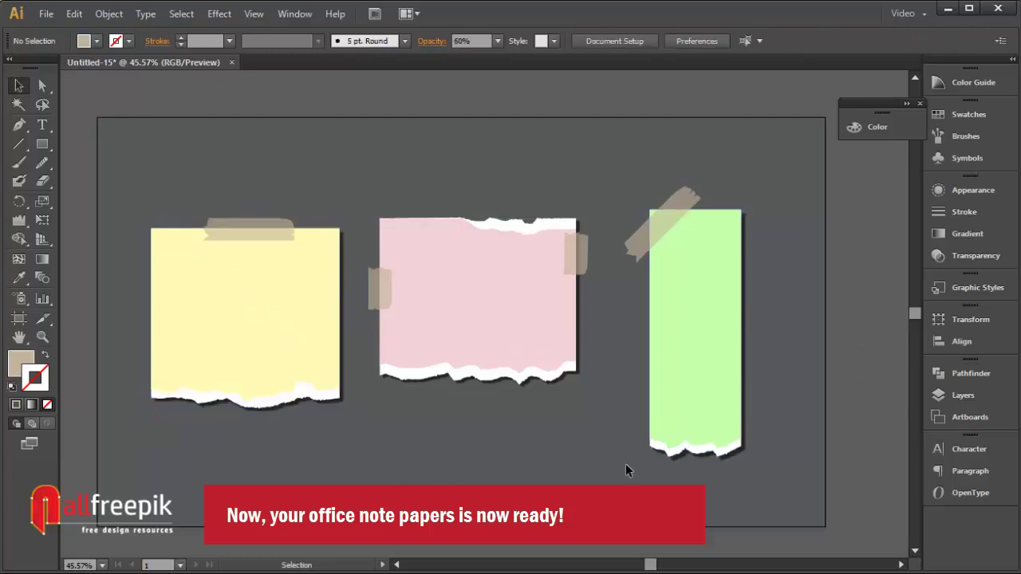